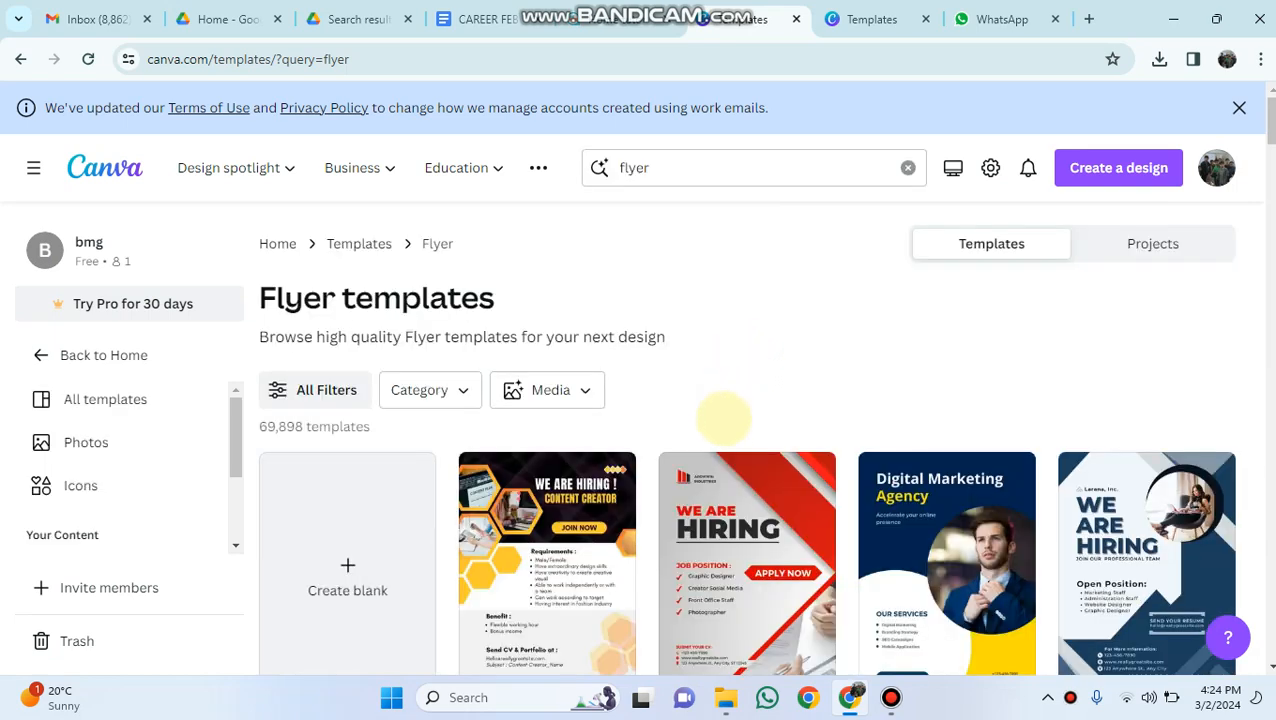
Browse the flyer templates and open the Blue and White Modern We Are Hiring Flyer for customizing
scroll(723, 418, down, 2)
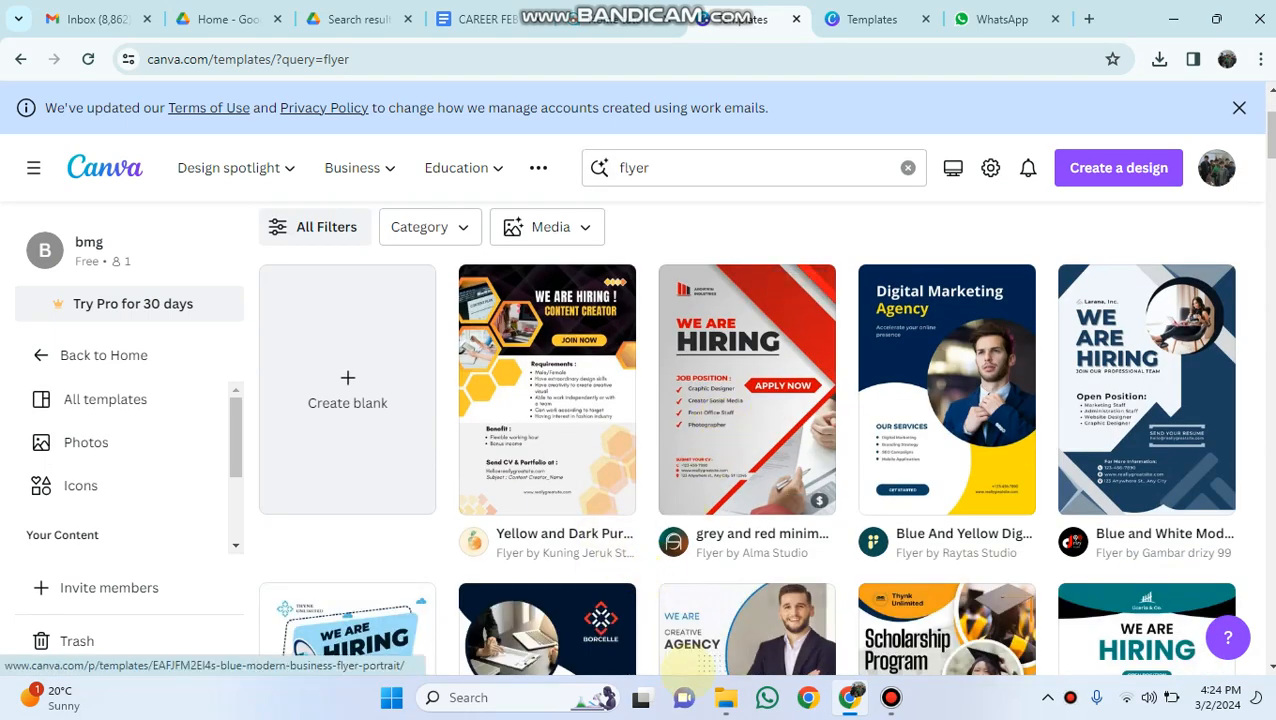
mouse_move(672, 662)
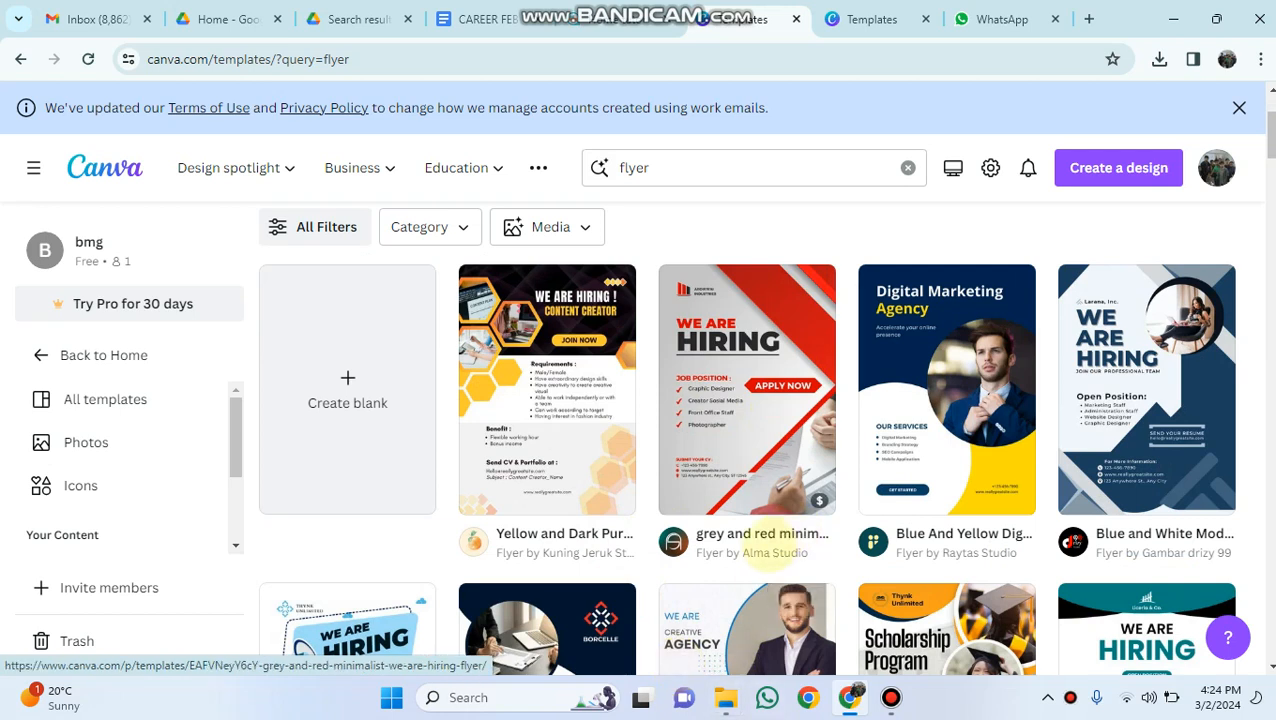
mouse_move(808, 502)
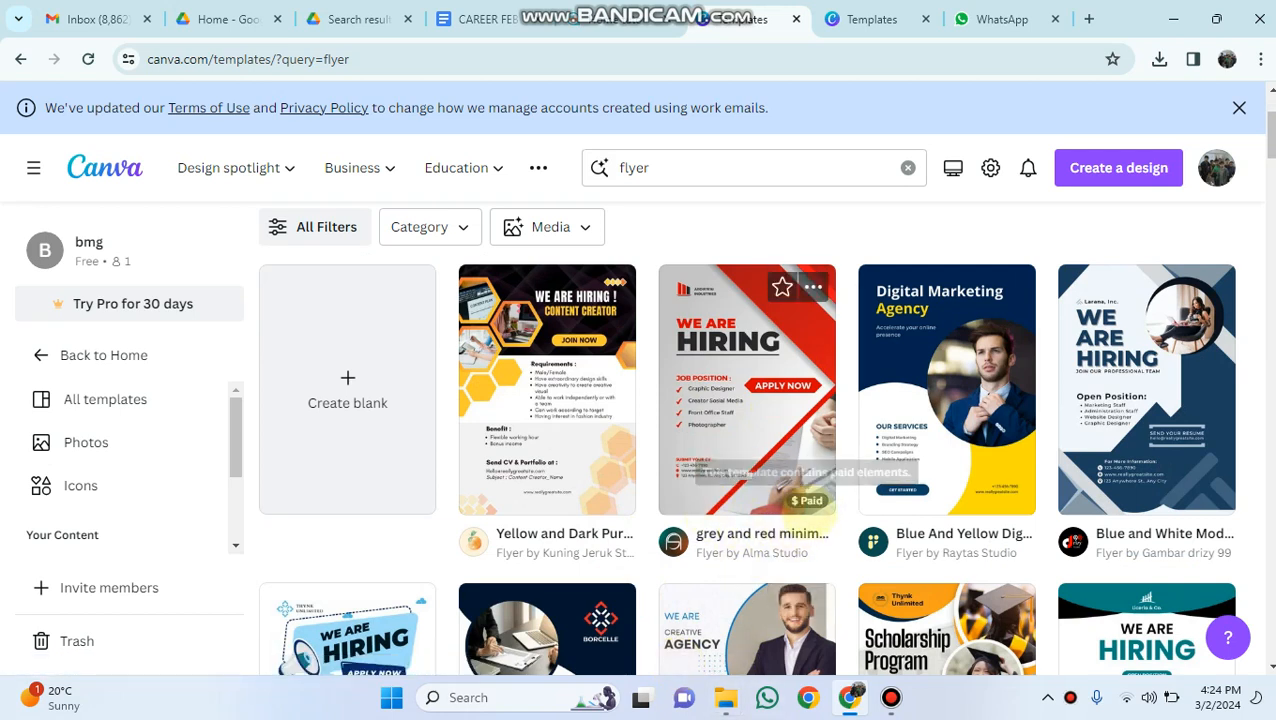
scroll(808, 502, down, 1)
scroll(800, 505, up, 1)
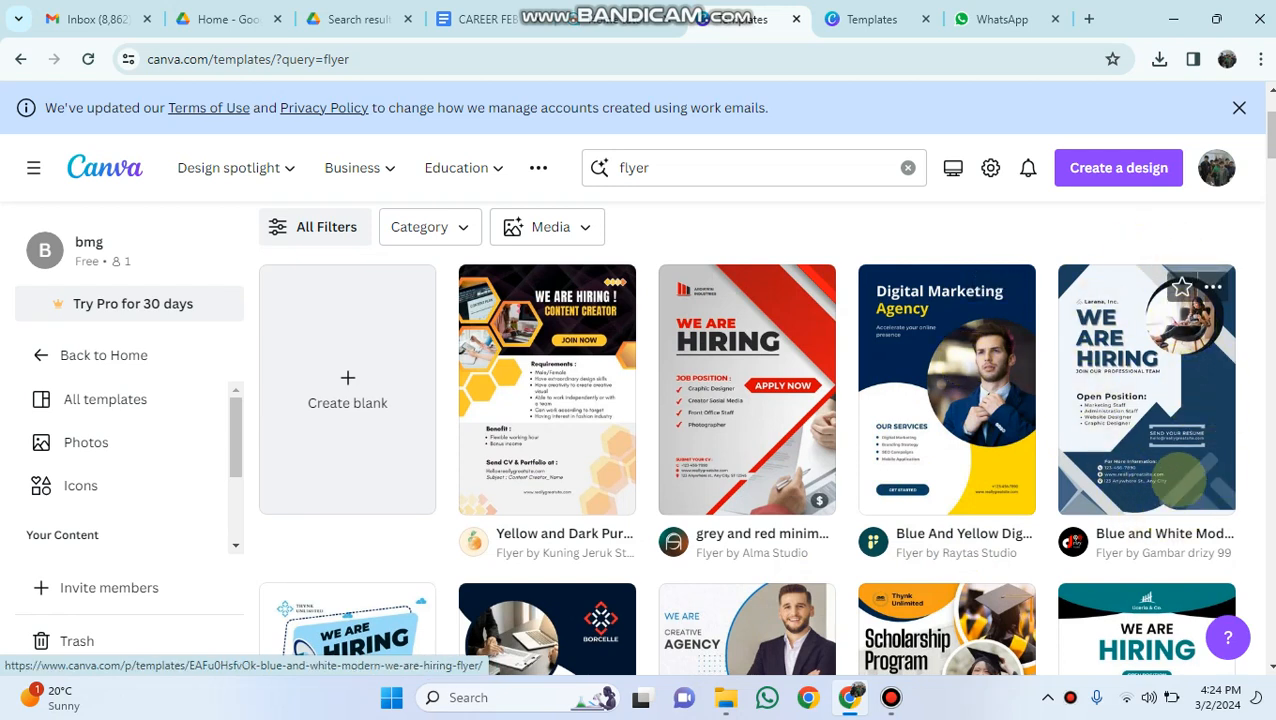
scroll(1183, 478, down, 3)
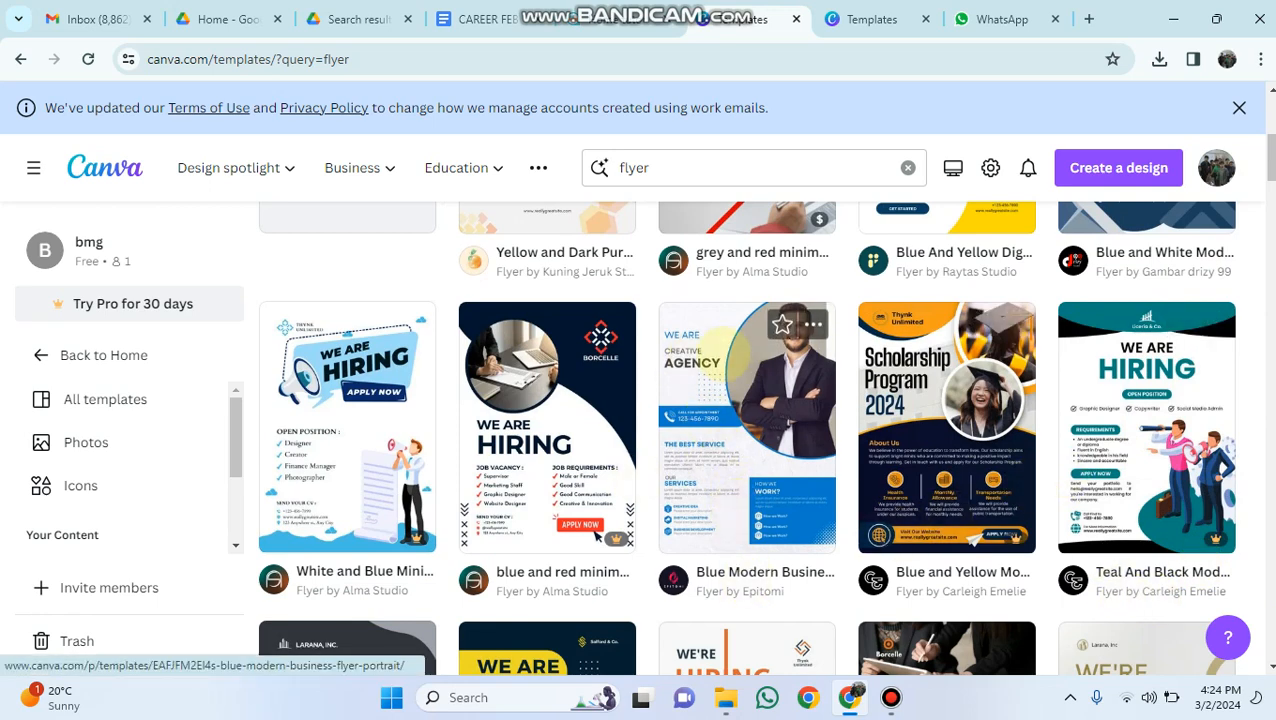
scroll(746, 588, up, 2)
scroll(745, 410, up, 2)
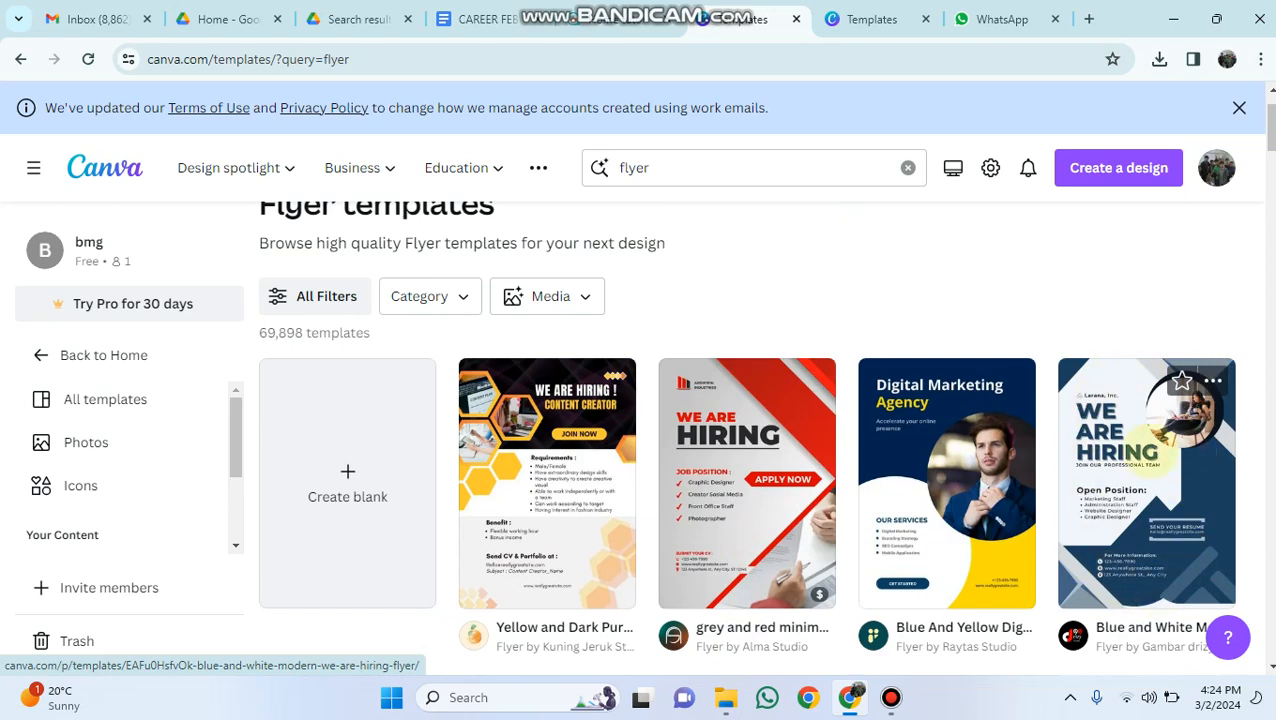
click(1135, 445)
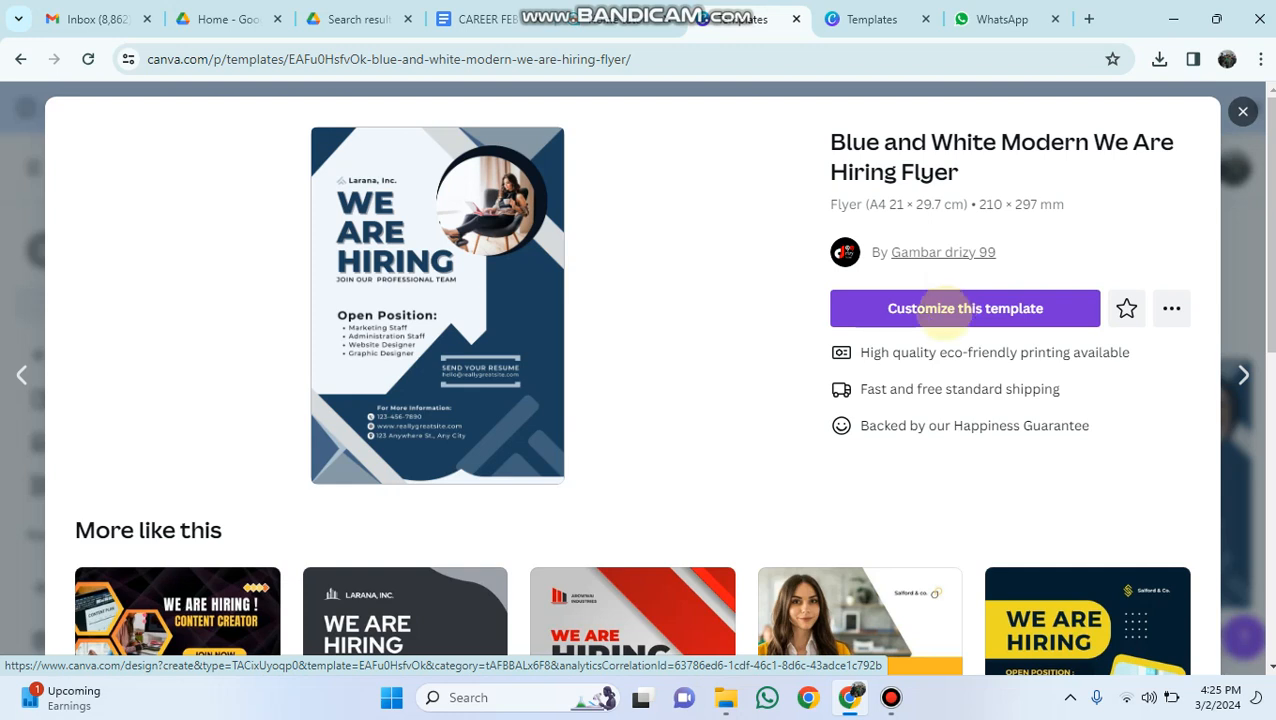
click(943, 310)
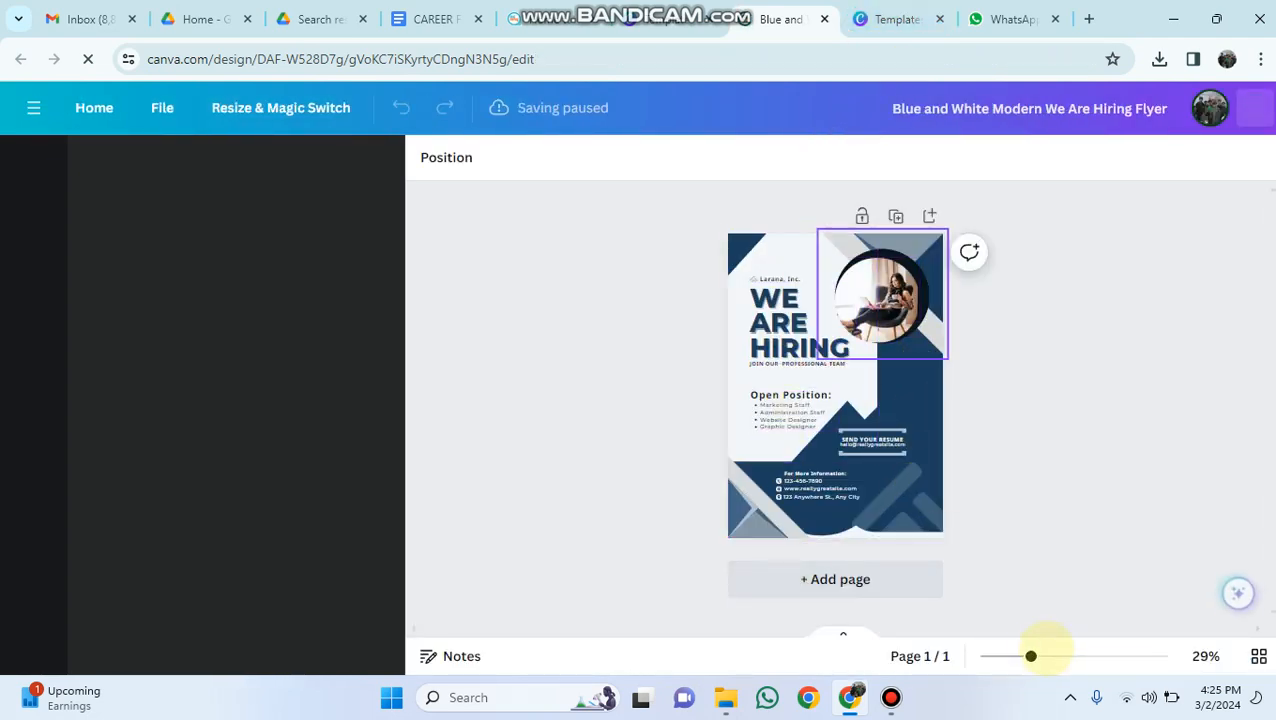
Replace the company name above the flyer headline with "Old Town Coffee" and widen its text box to fit one line
mouse_move(1031, 656)
mouse_down()
mouse_move(1072, 656)
mouse_move(1011, 656)
mouse_up()
scroll(1008, 432, up, 3)
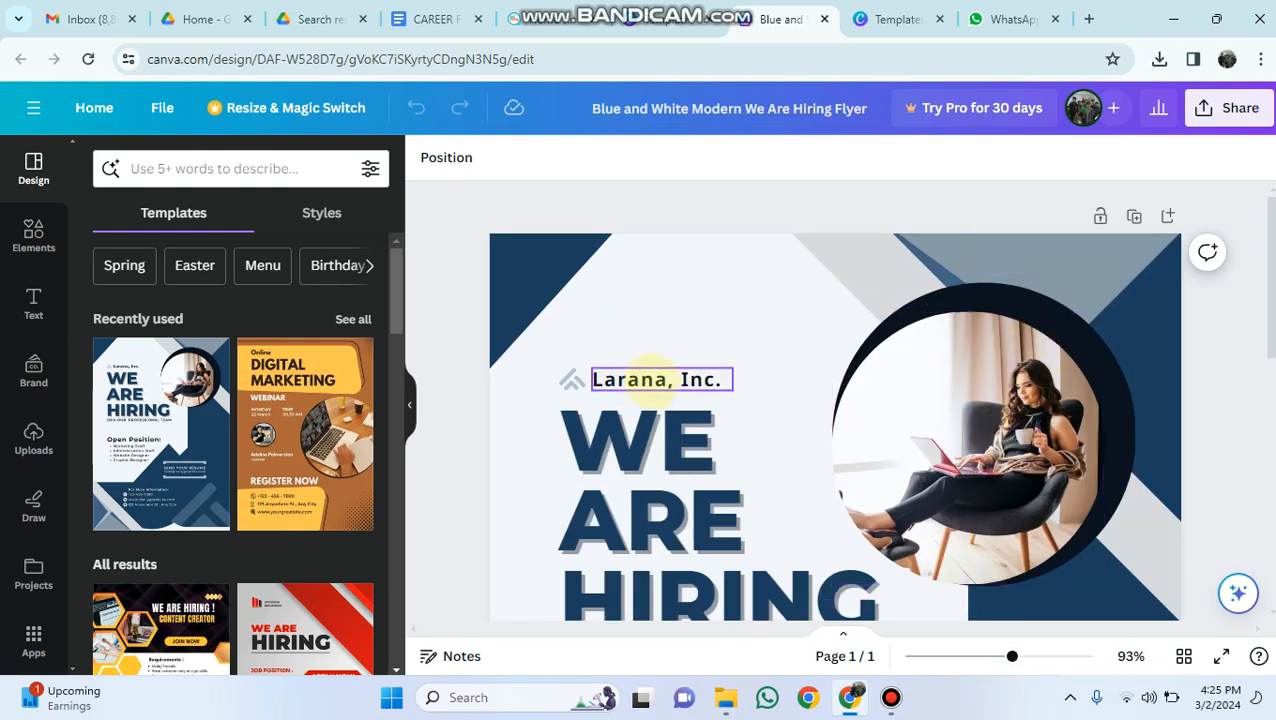
click(651, 378)
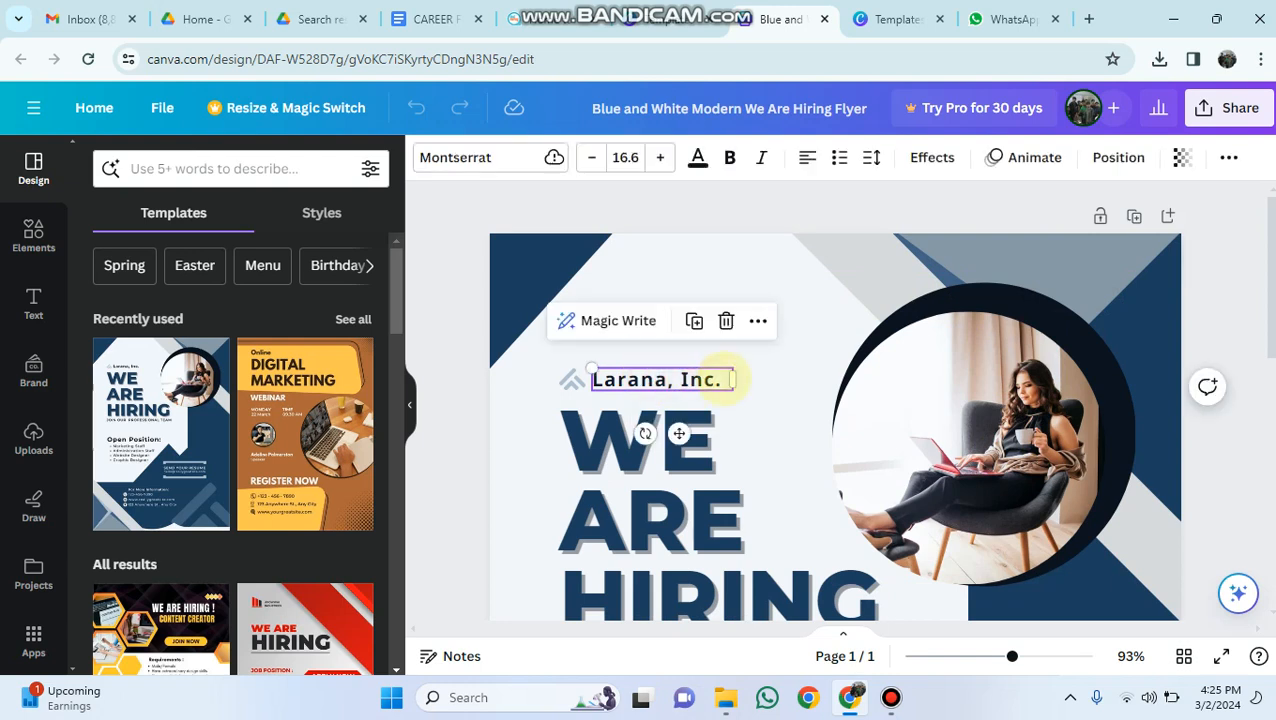
click(724, 379)
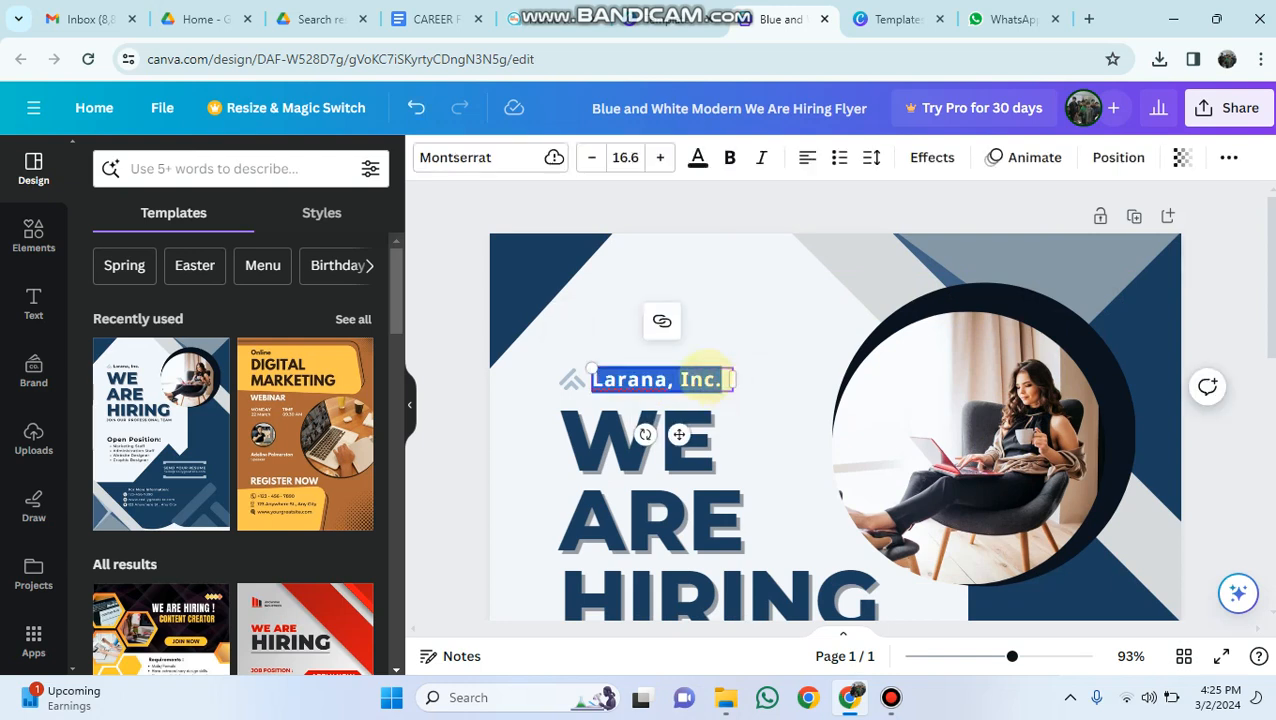
text(Old Town)
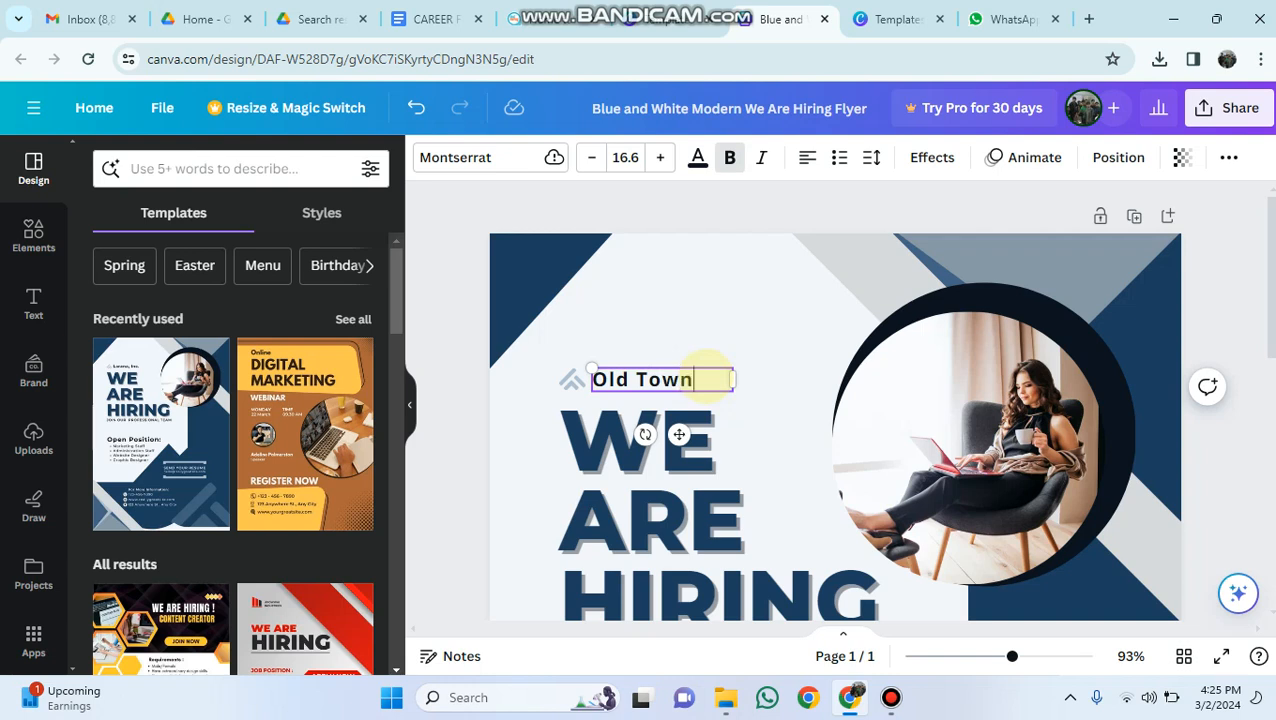
text(Coffee)
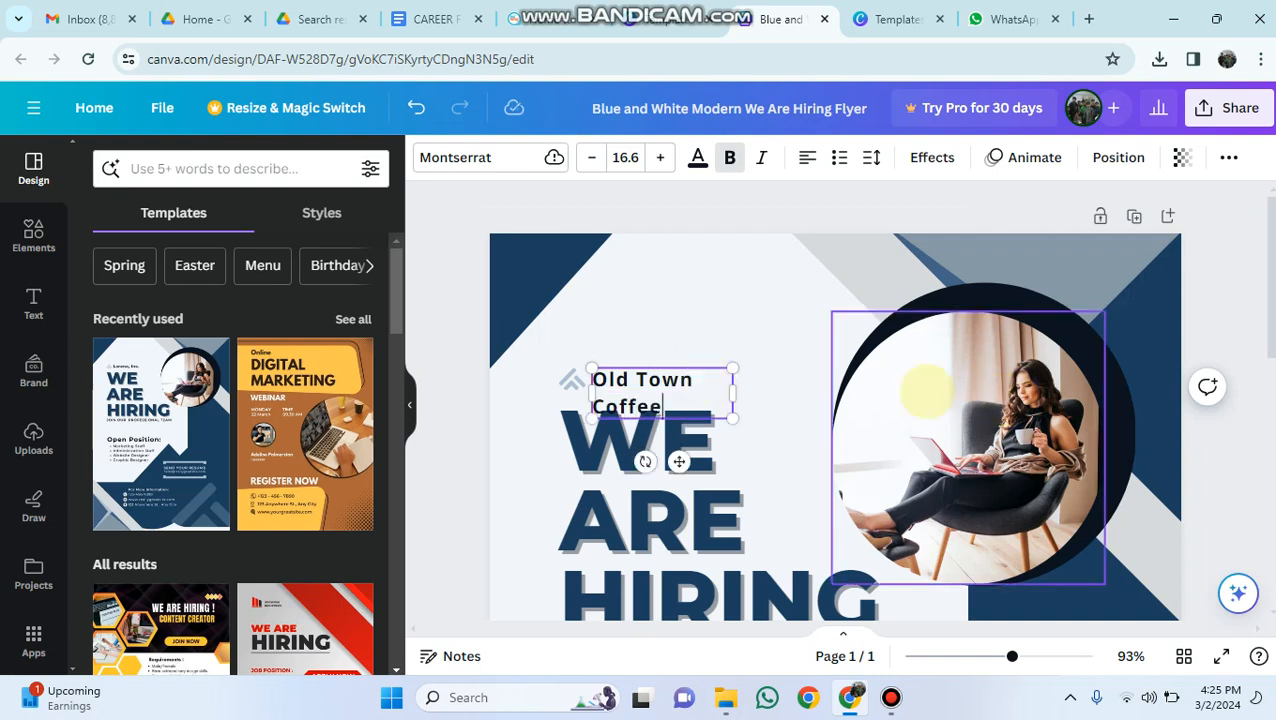
drag(733, 393, 785, 393)
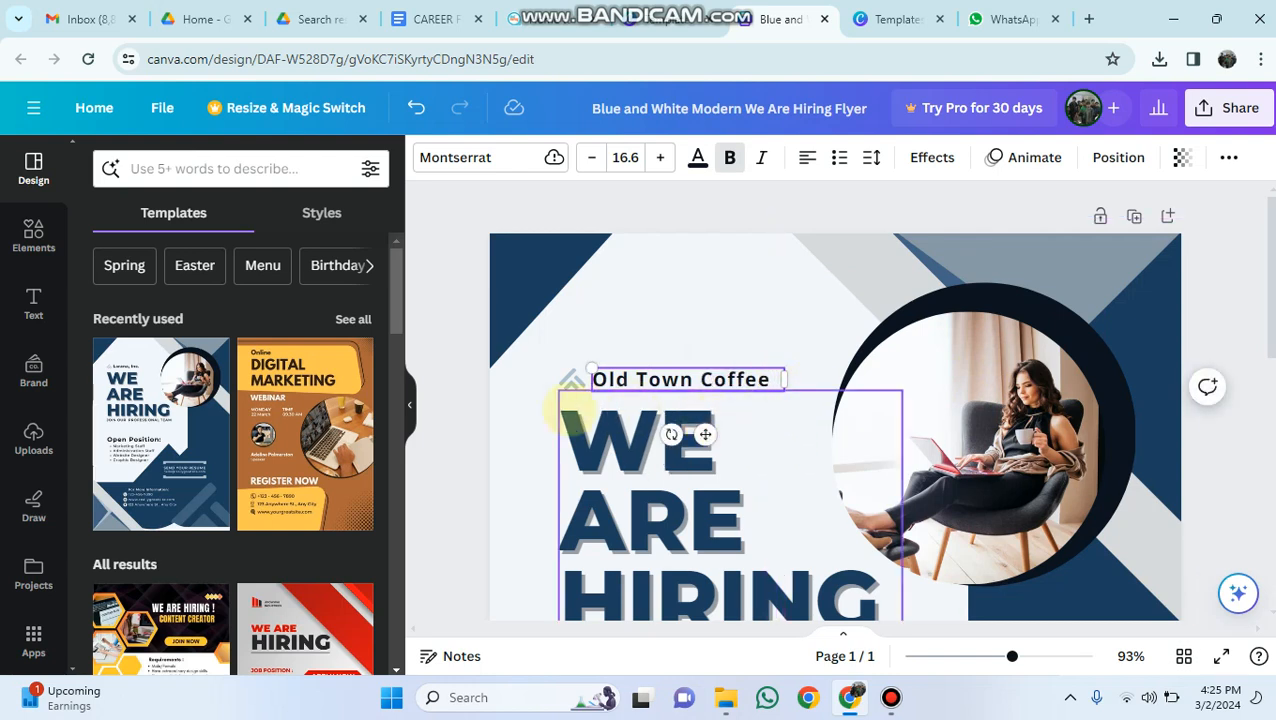
click(571, 381)
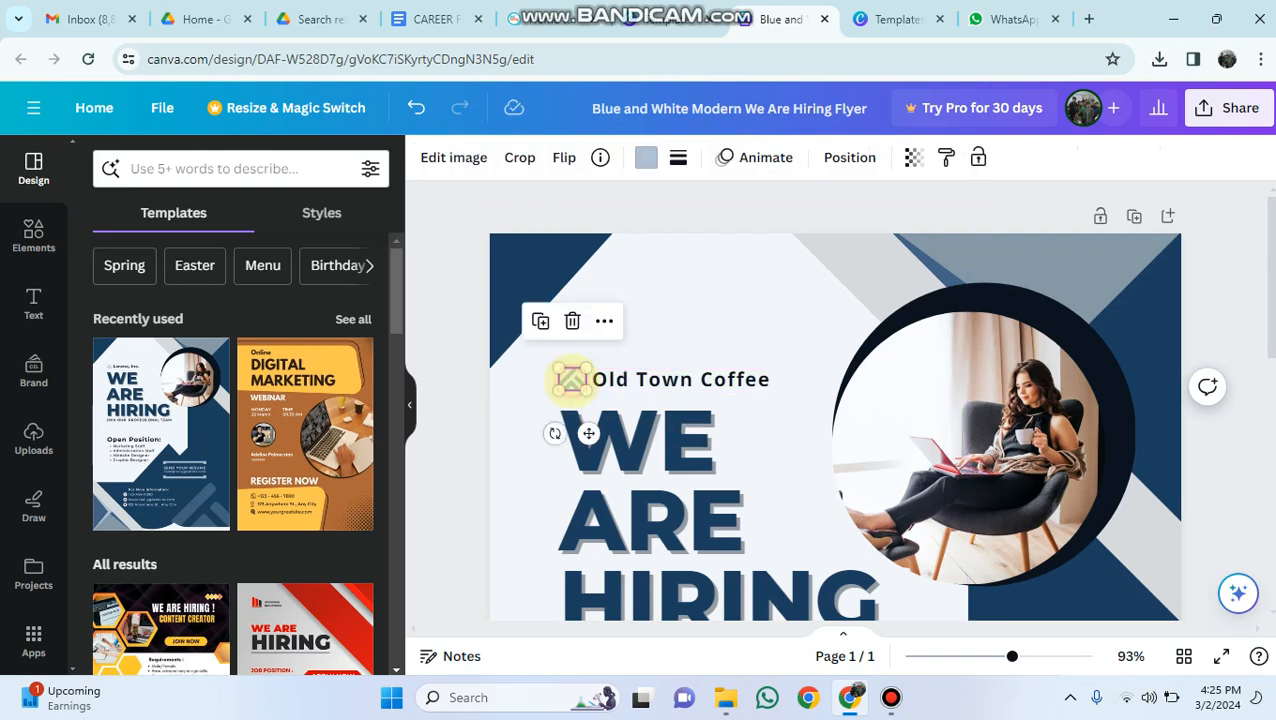
double_click(571, 379)
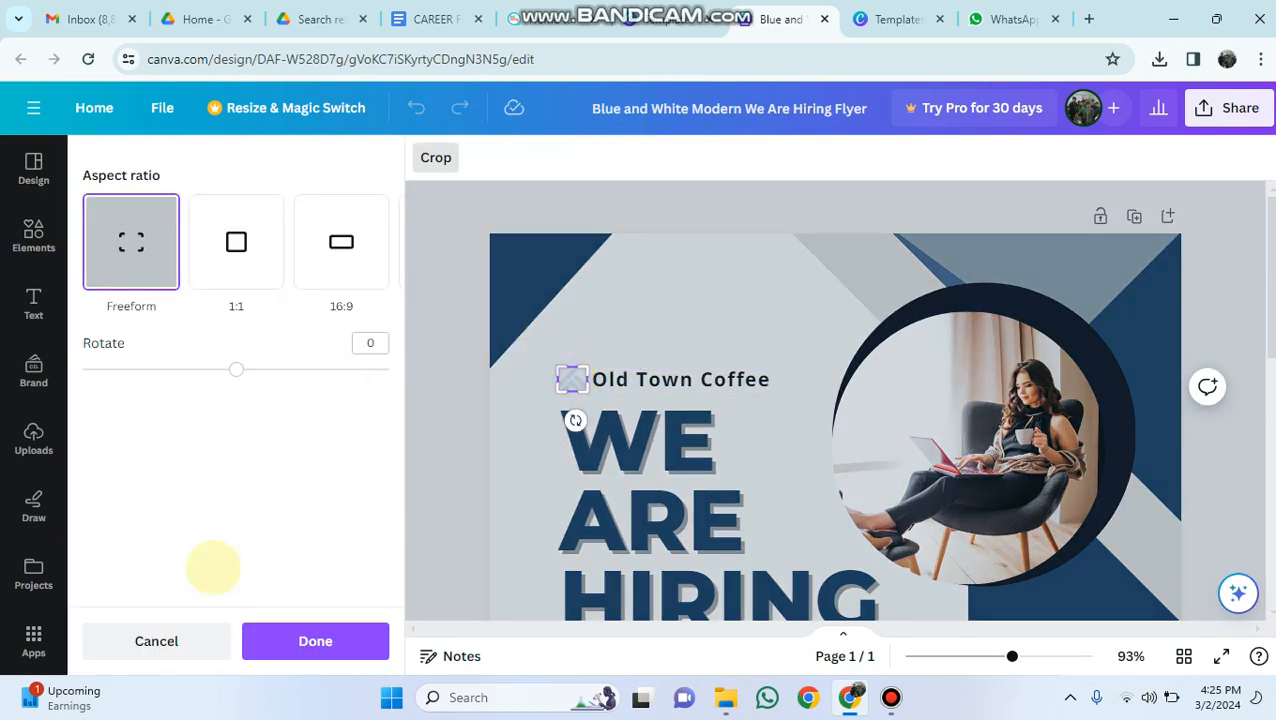
click(150, 641)
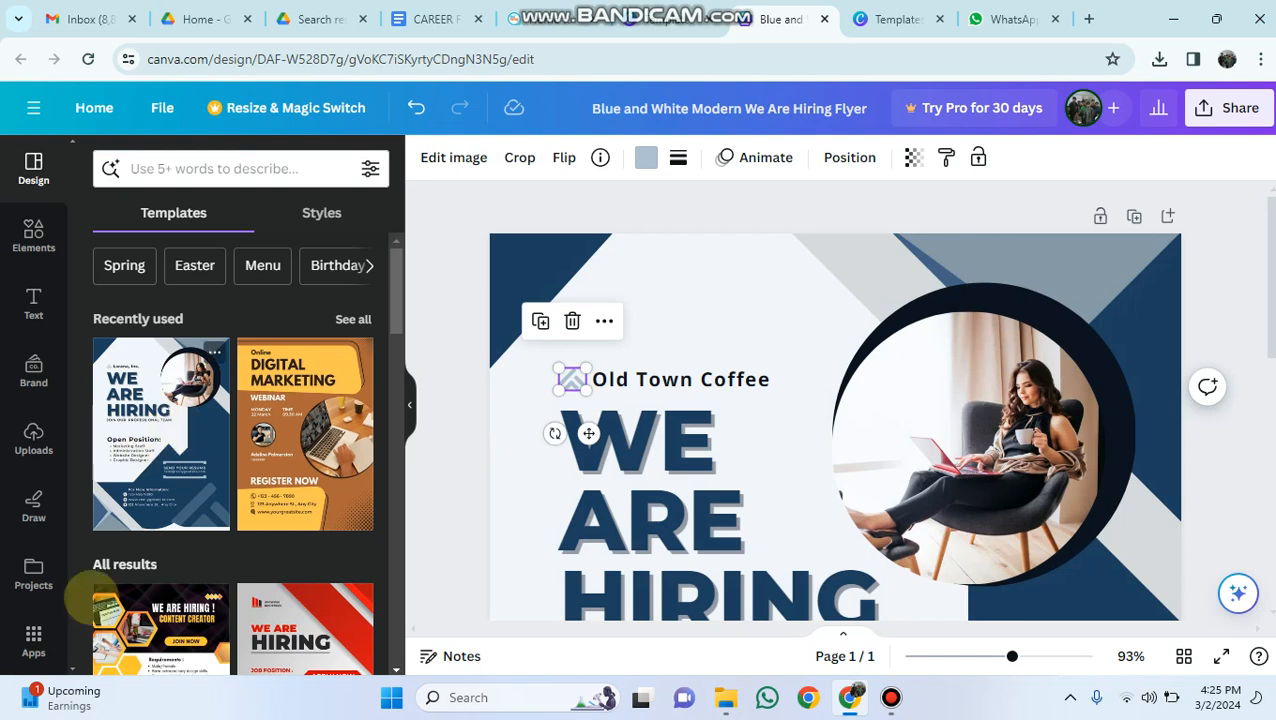
click(668, 418)
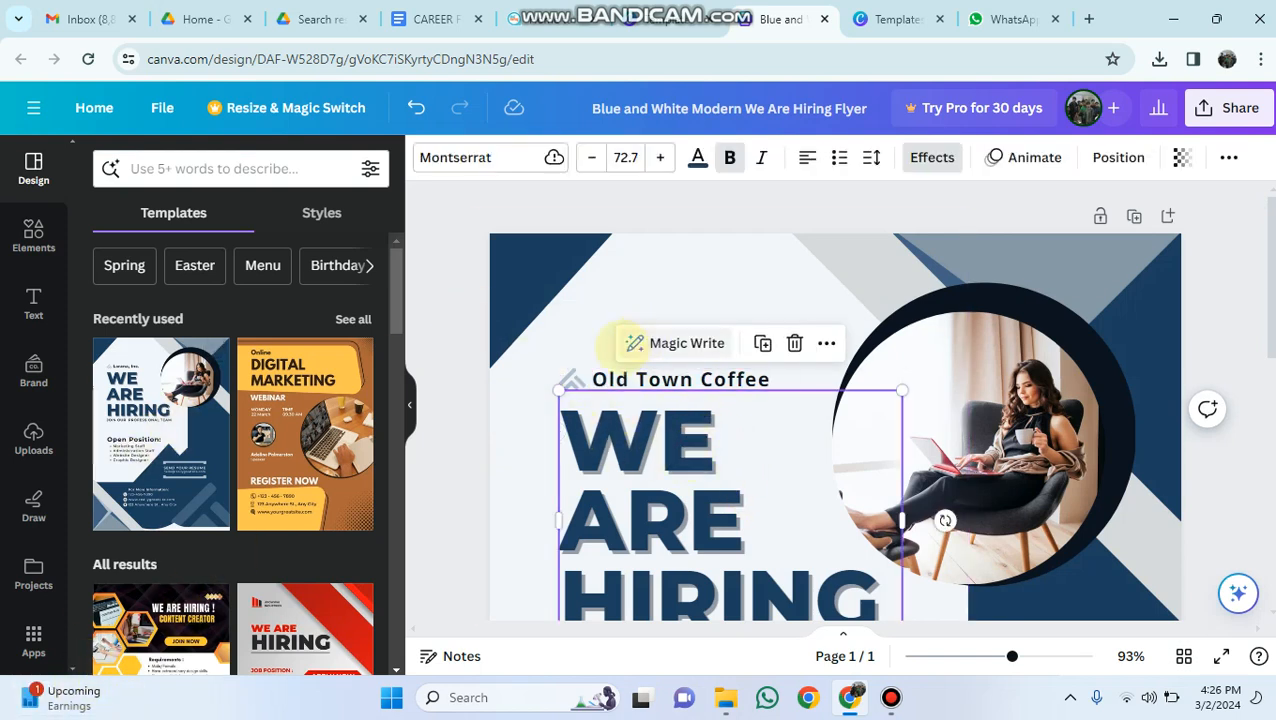
click(572, 378)
Change the last word of the flyer headline so that it reads "WE ARE OFFERING"
click(607, 484)
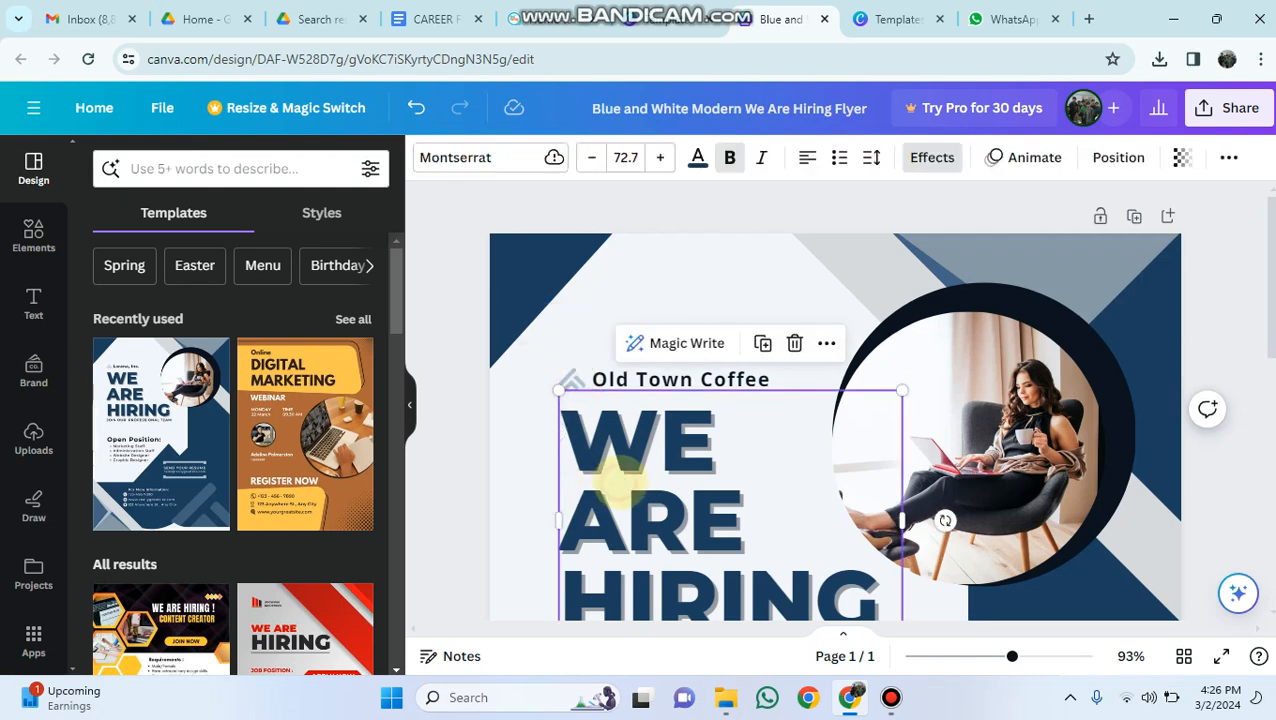
scroll(615, 490, down, 2)
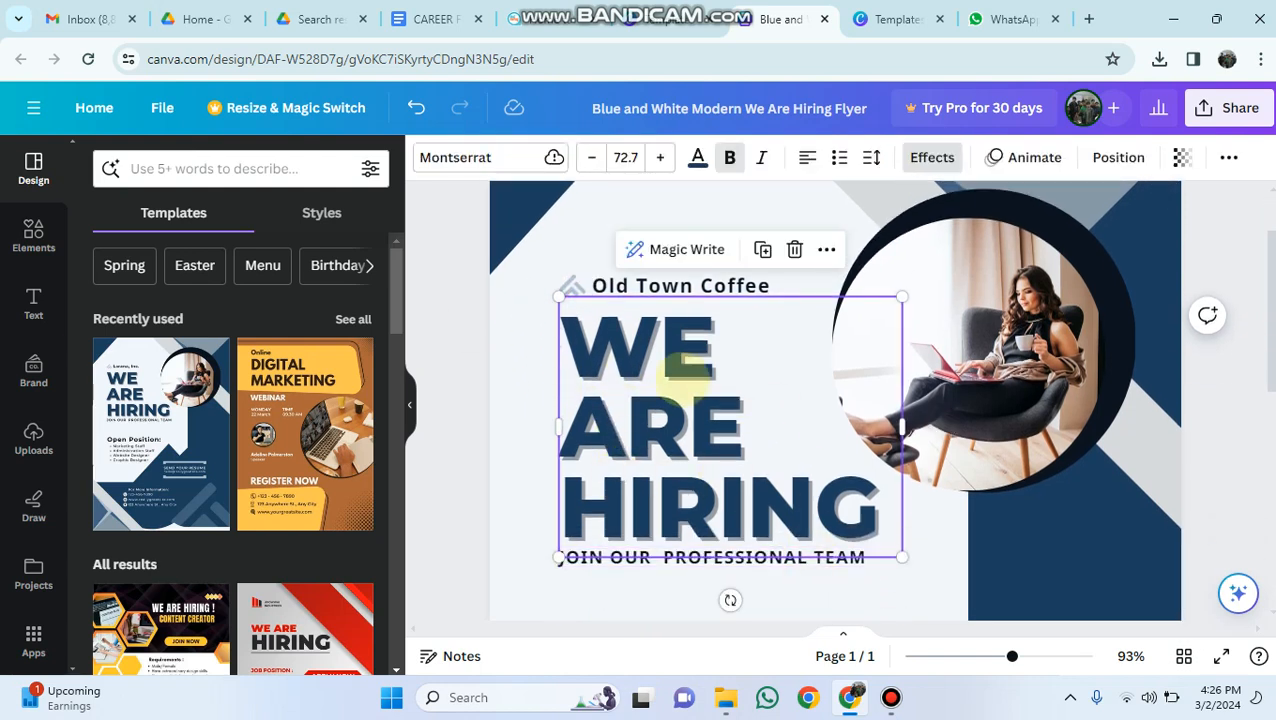
double_click(876, 508)
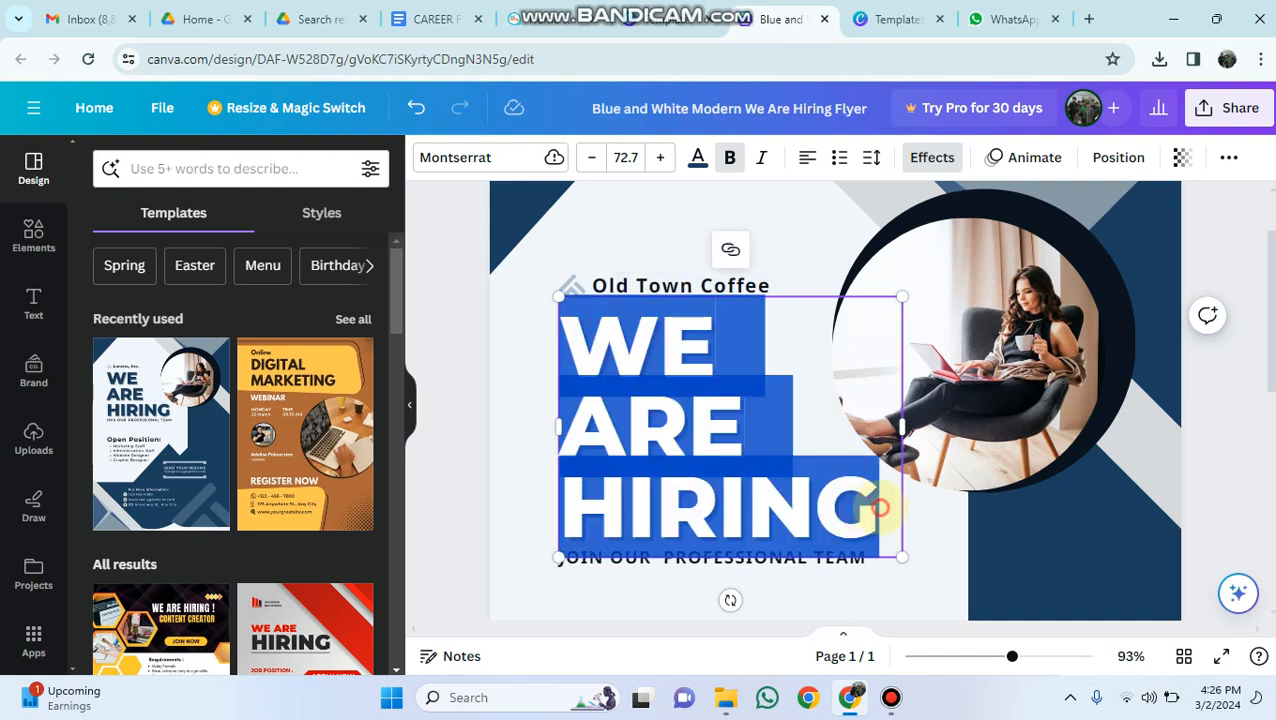
click(878, 508)
key(BackSpace)
key(BackSpace)
key(BackSpace)
key(BackSpace)
key(BackSpace)
key(BackSpace)
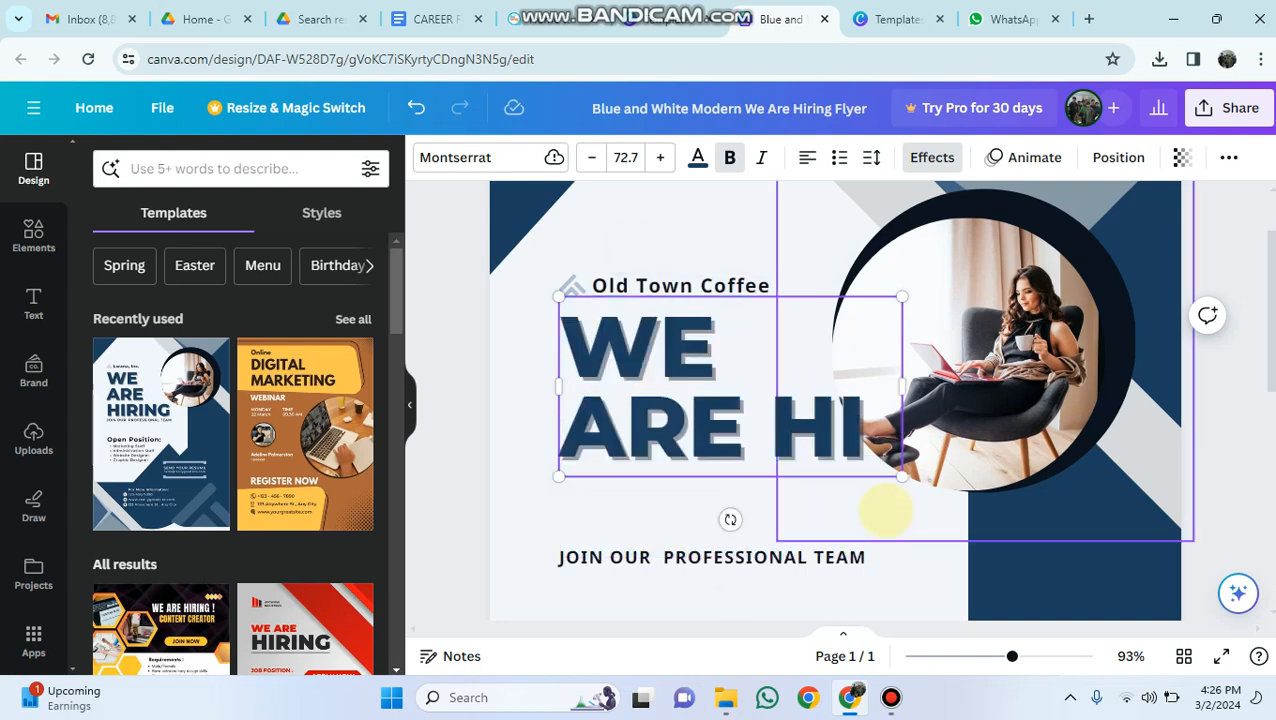
text(O)
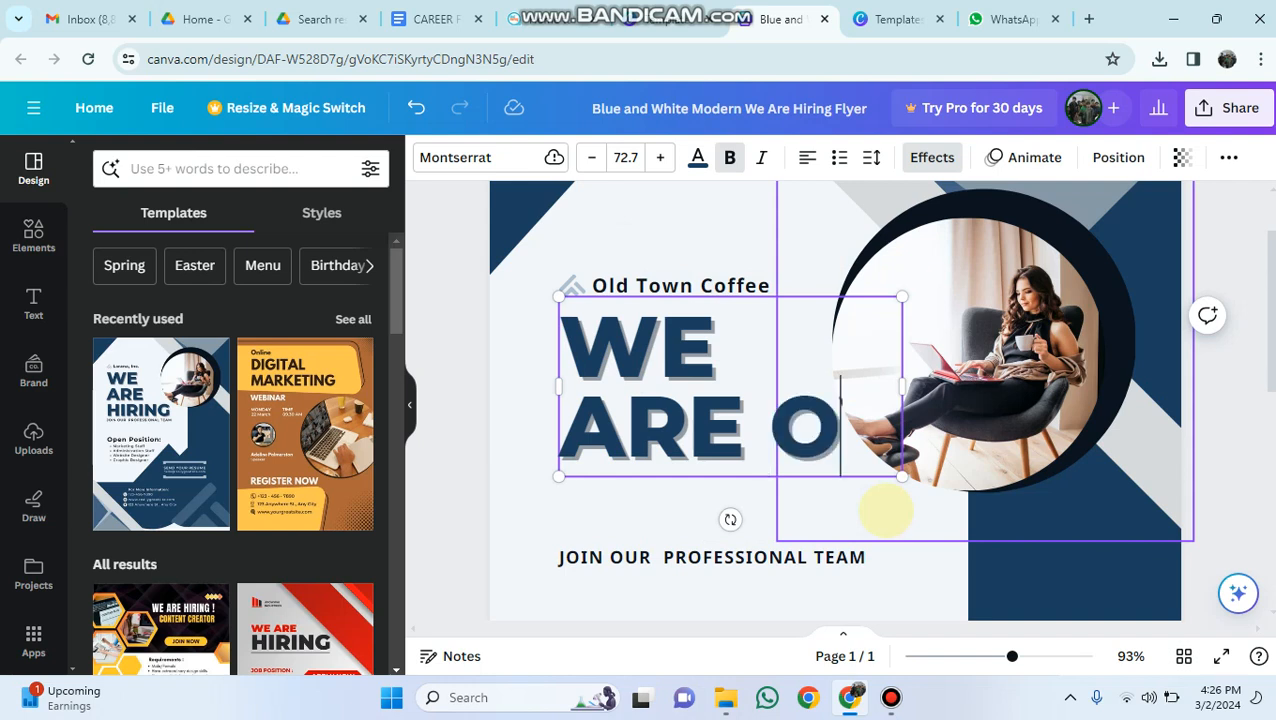
text(FFERI)
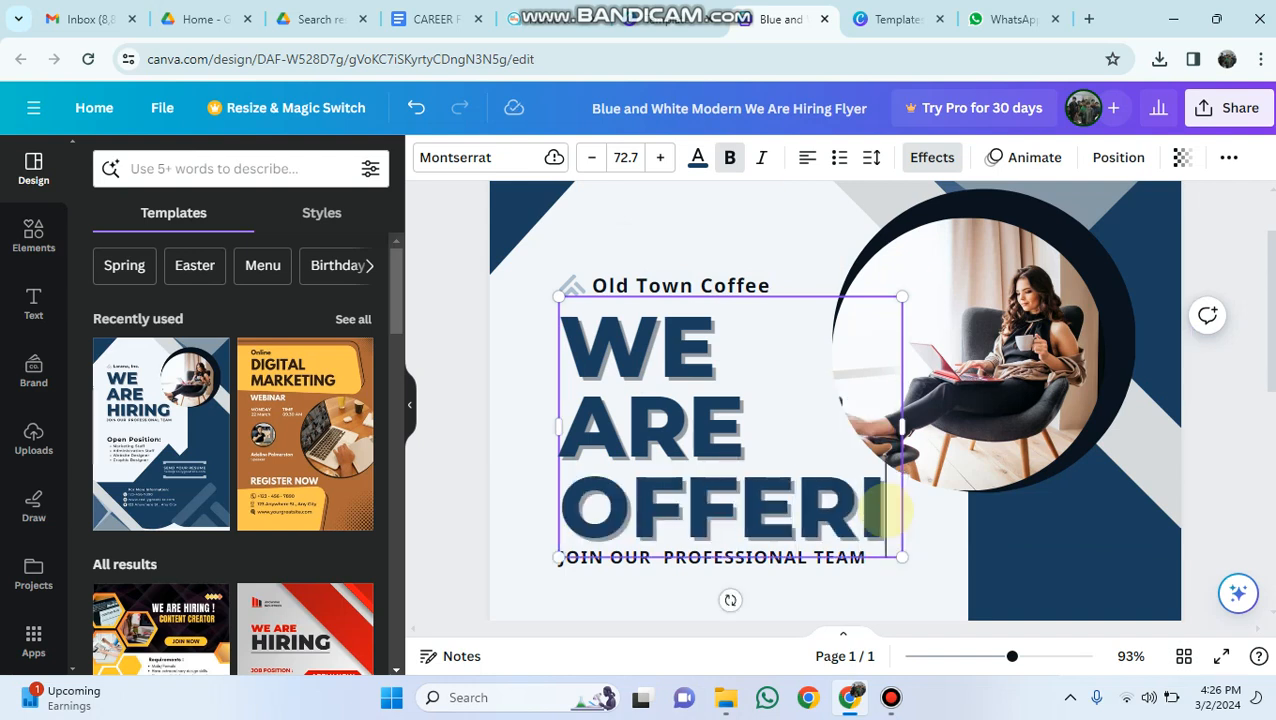
text(NG)
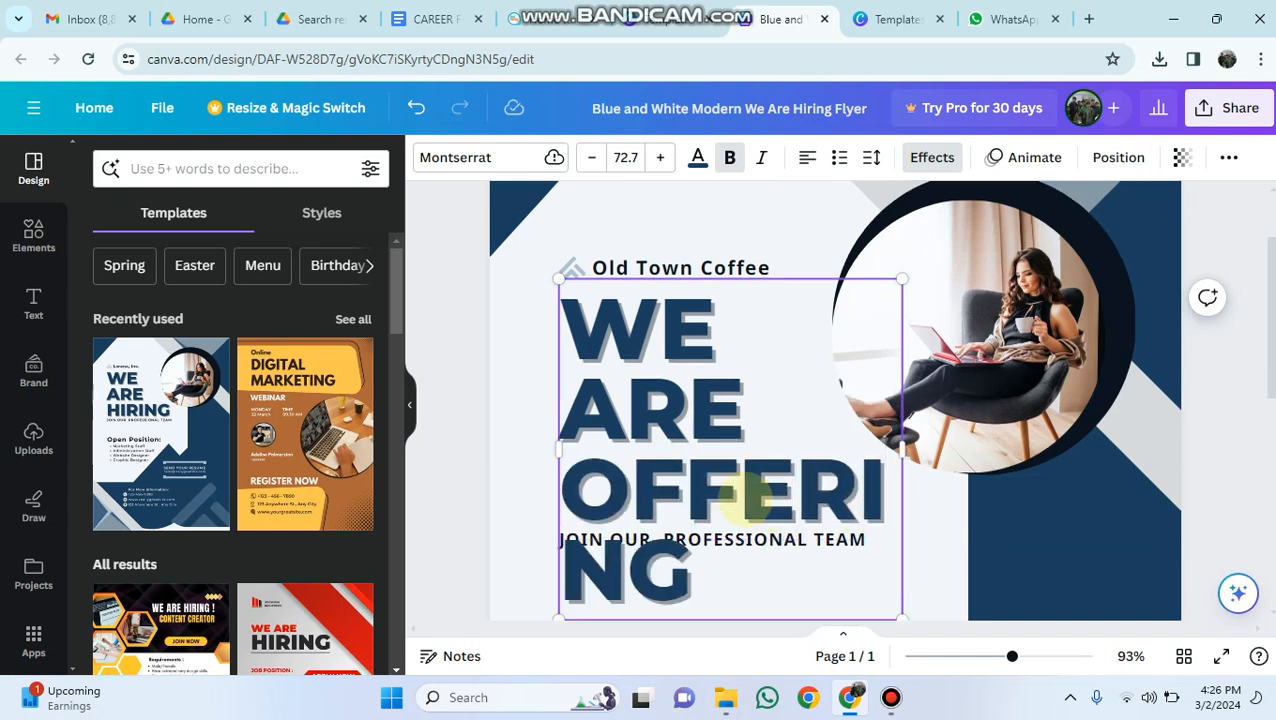
Reduce the font size of the whole "WE ARE OFFERING" headline to 53.7
drag(705, 583, 585, 335)
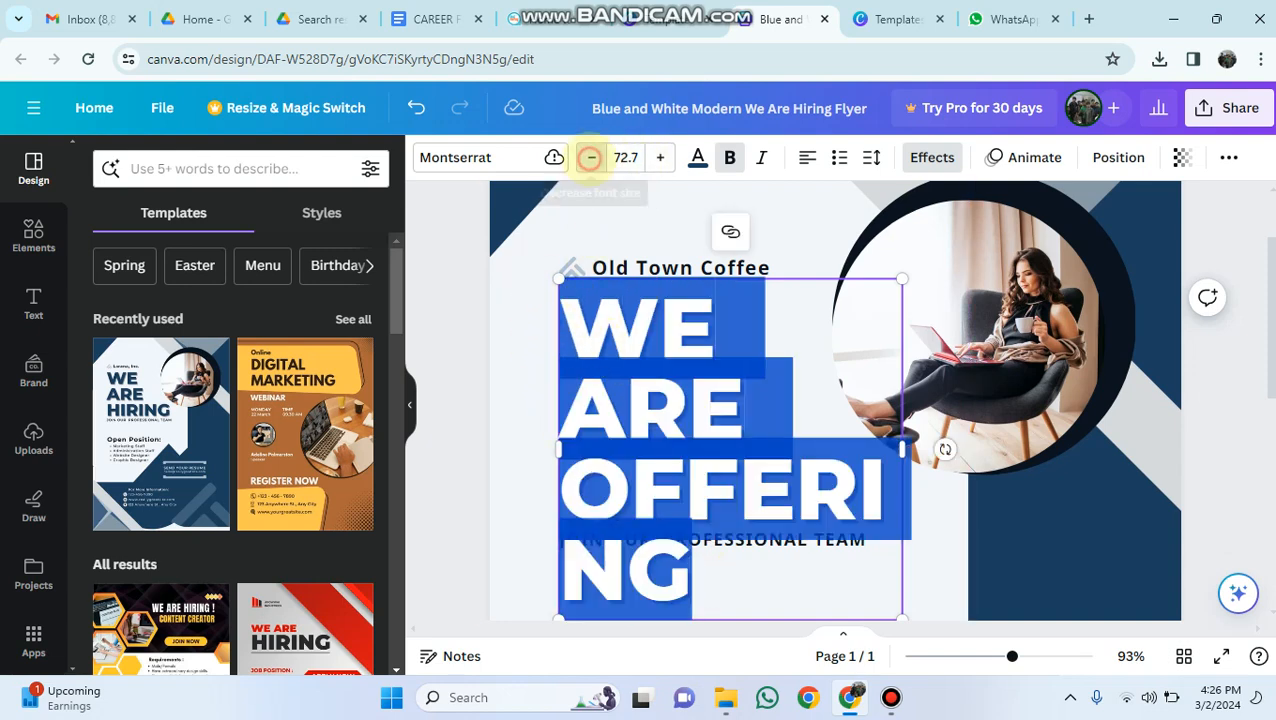
click(591, 157)
click(591, 157)
click(591, 157)
click(591, 157)
click(591, 157)
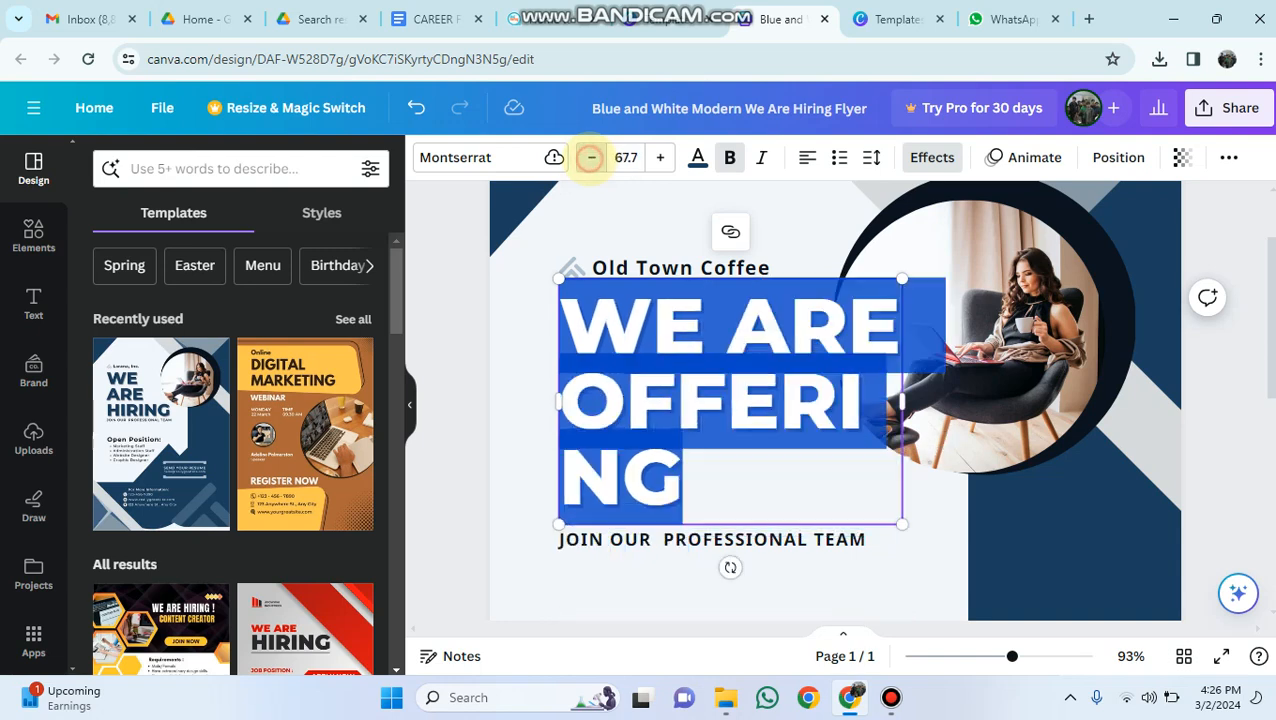
click(590, 157)
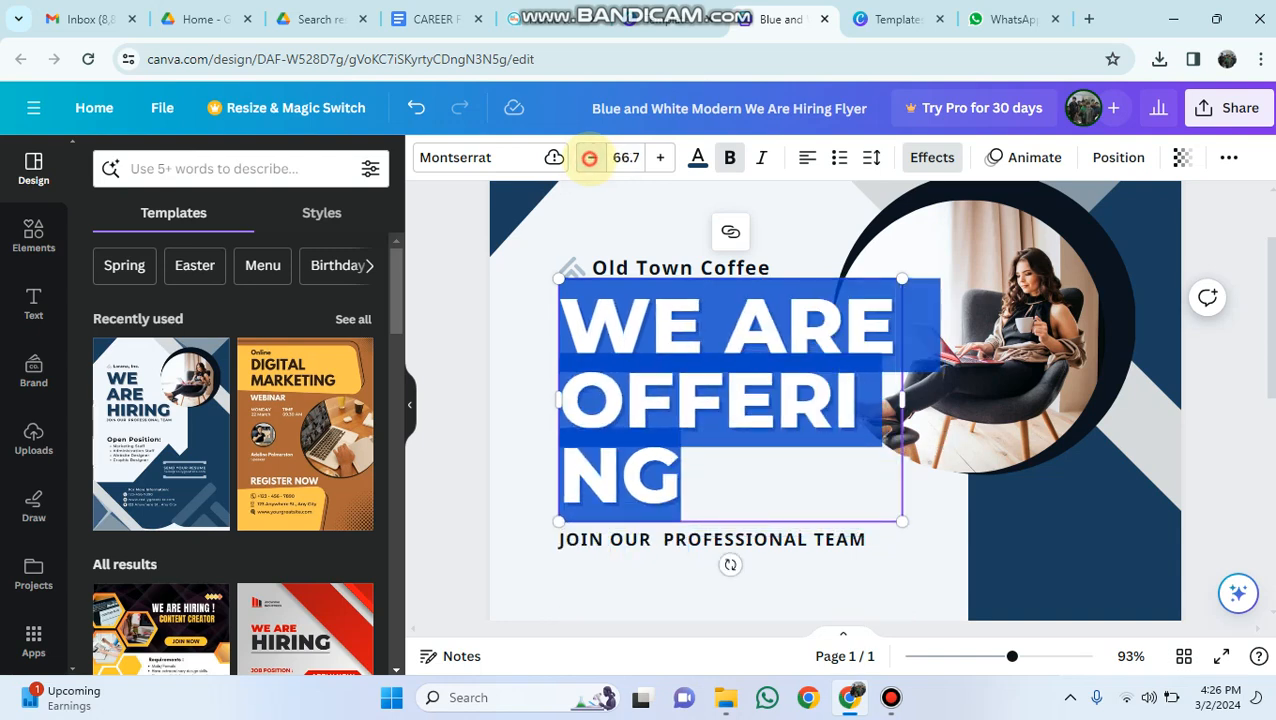
click(590, 157)
click(590, 157)
click(590, 157)
click(590, 157)
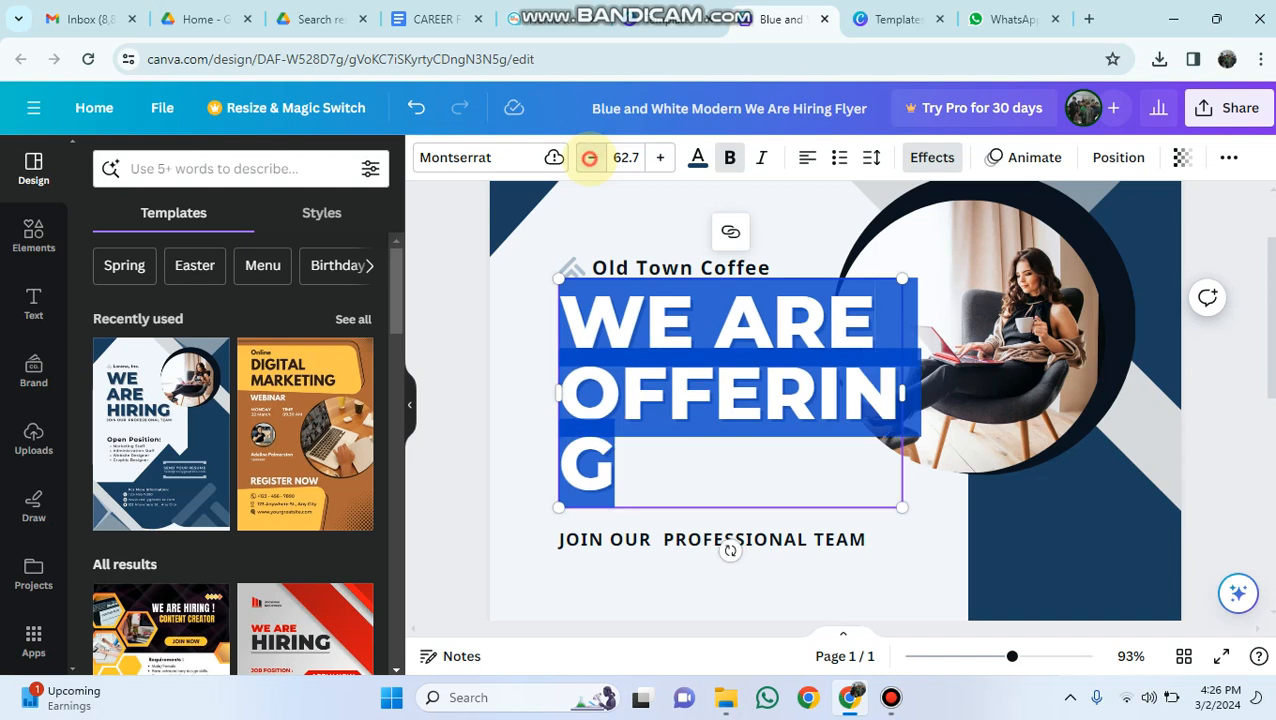
click(590, 157)
click(590, 157)
click(590, 157)
click(590, 157)
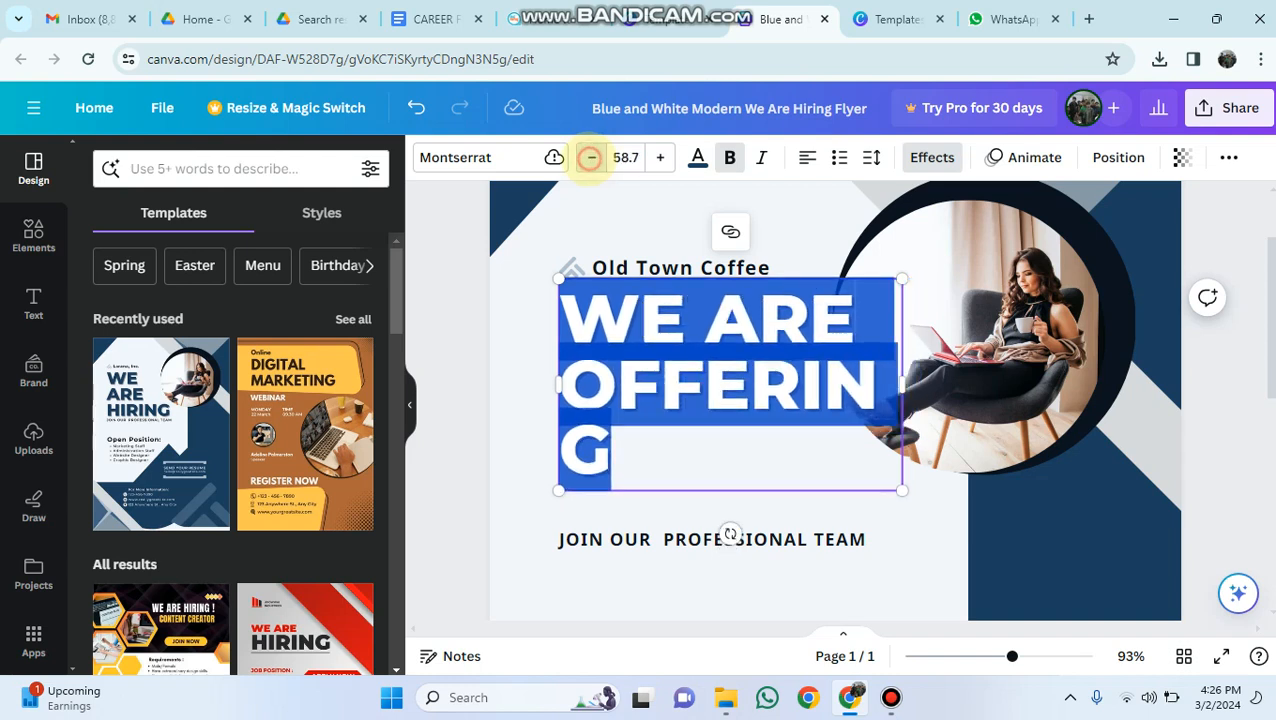
click(590, 157)
click(590, 157)
click(590, 157)
click(590, 157)
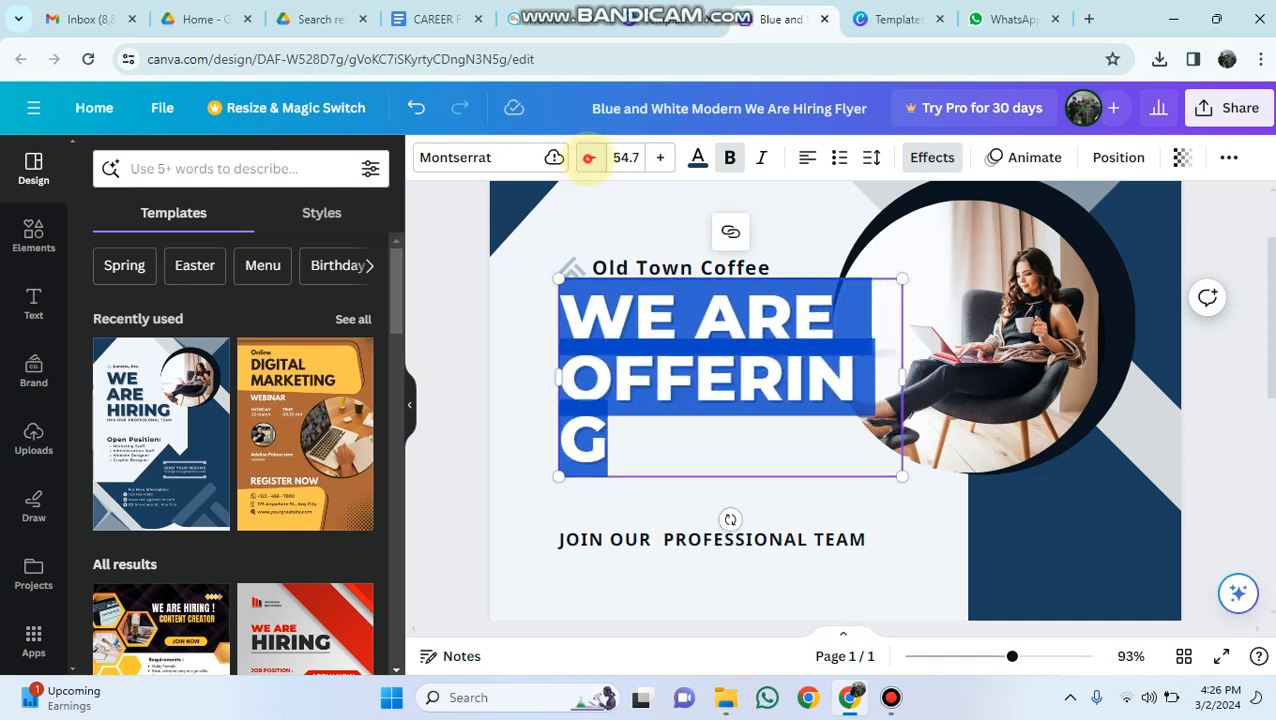
click(590, 157)
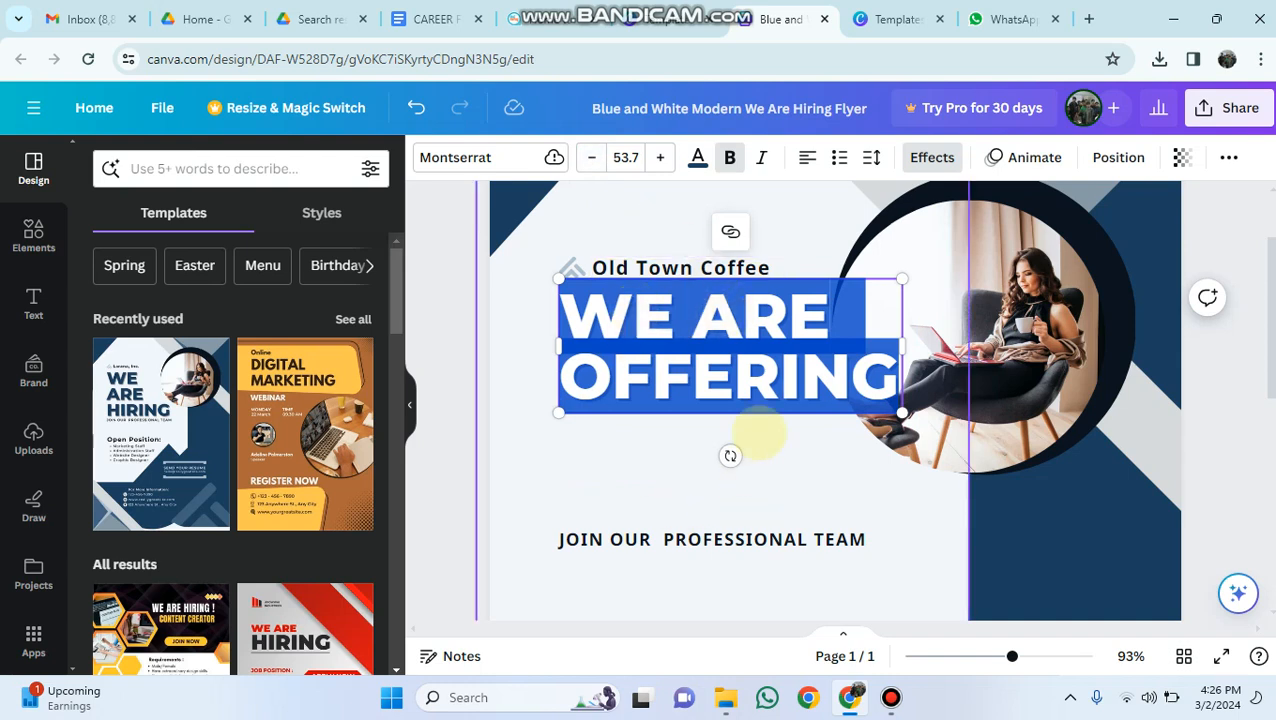
Move the "WE ARE OFFERING" headline slightly down and to the left, away from the company name and photo
click(792, 365)
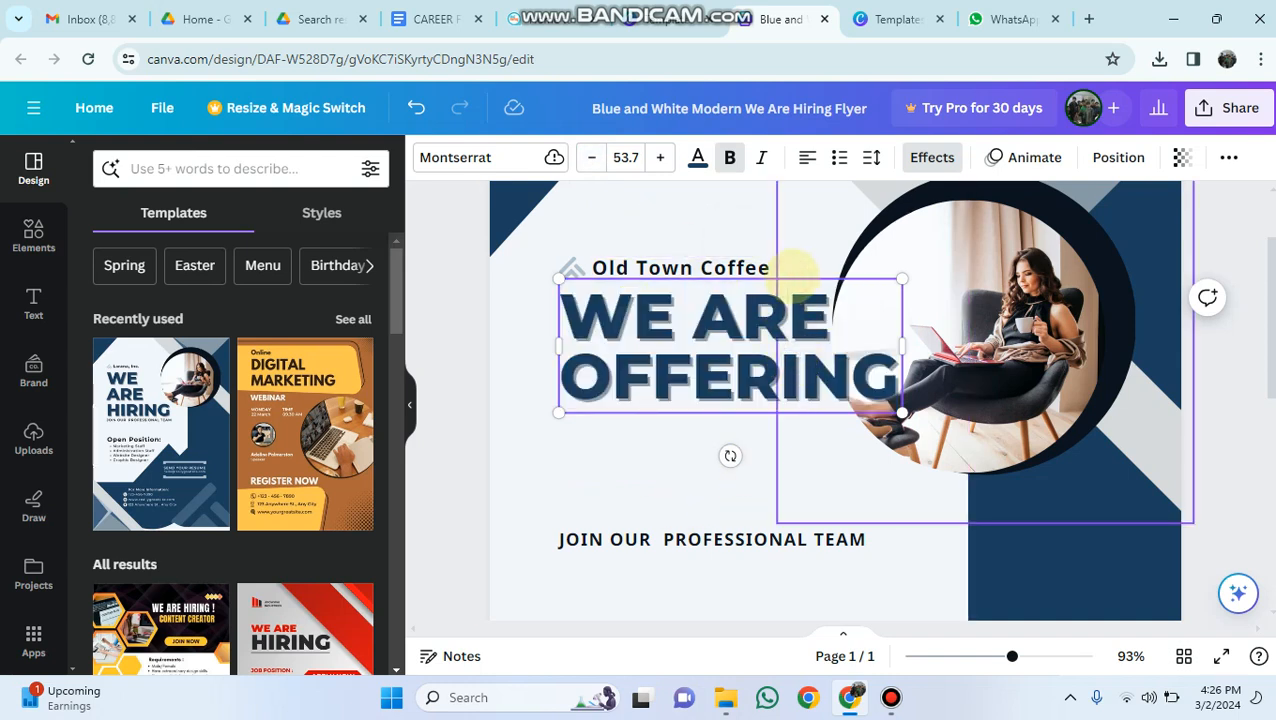
click(790, 276)
click(694, 292)
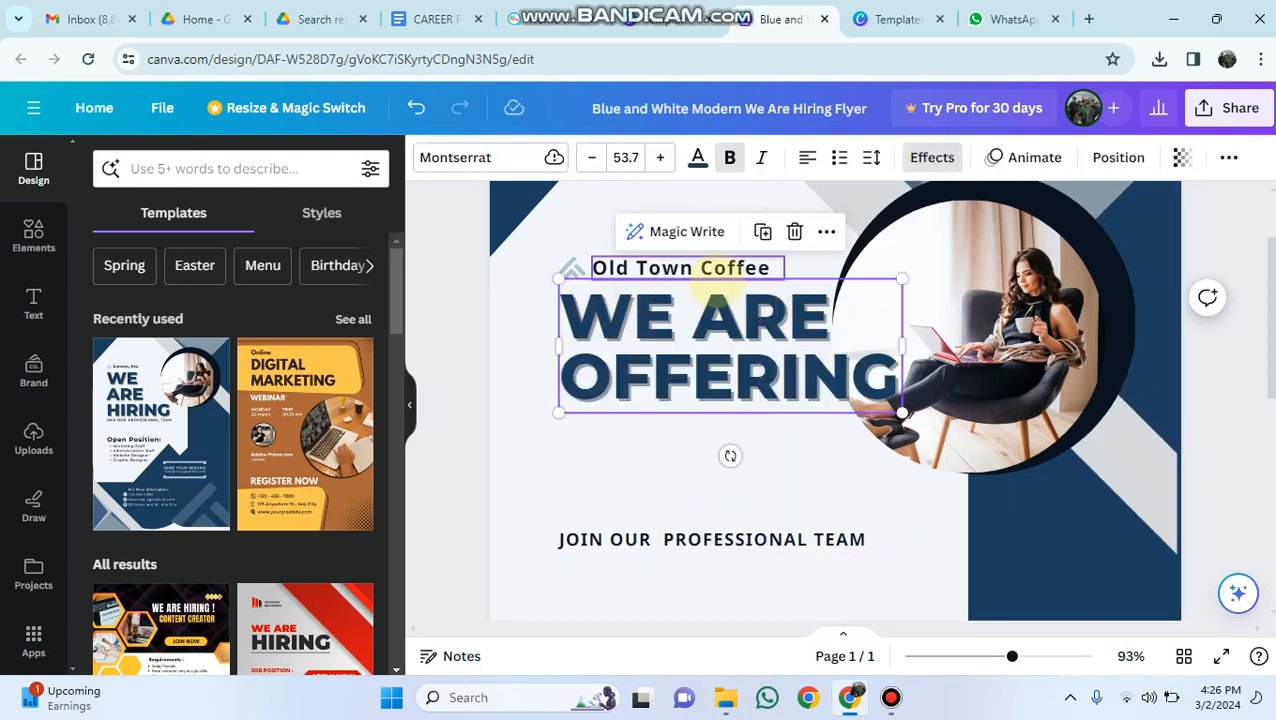
drag(702, 289, 655, 306)
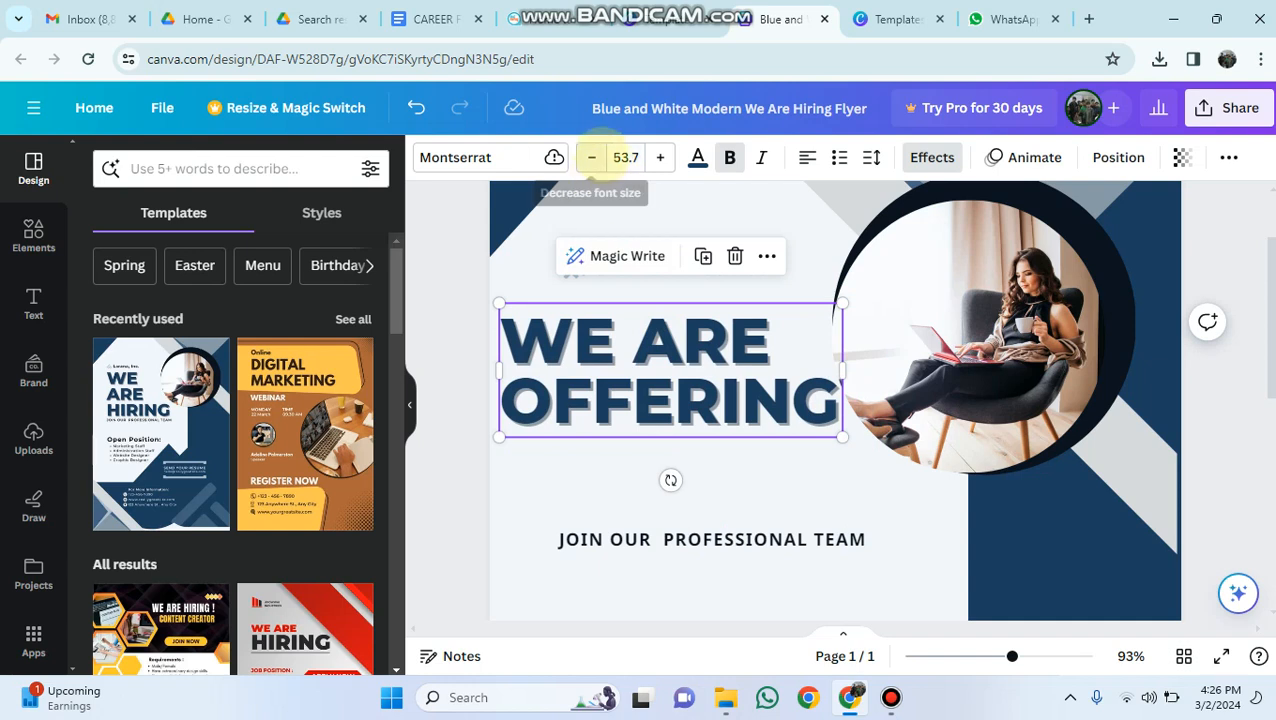
Reduce the "WE ARE OFFERING" headline's font size to 48.7 and move it slightly up and to the right
click(591, 157)
click(591, 157)
click(591, 157)
click(591, 157)
click(591, 157)
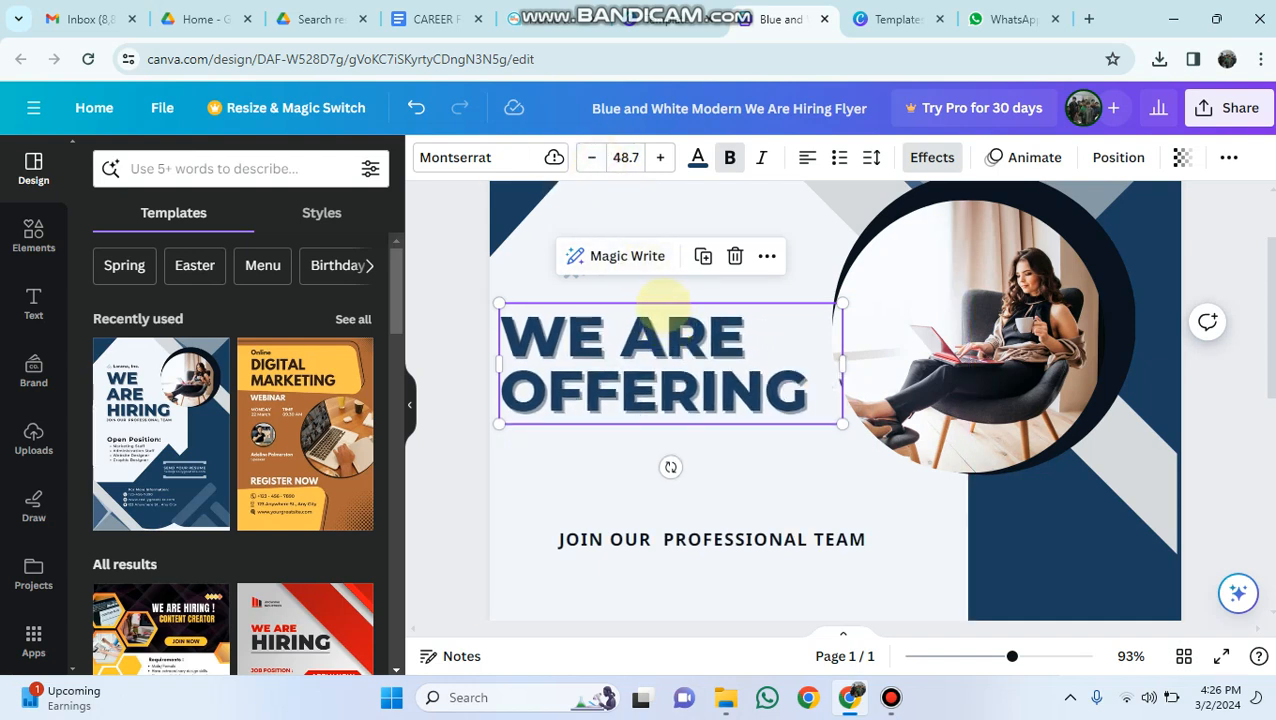
mouse_move(676, 298)
mouse_down()
mouse_move(707, 296)
mouse_move(674, 296)
mouse_move(688, 296)
mouse_up()
Reposition the logo and the "Old Town Coffee" name side by side above the headline, aligned with its left edge
drag(574, 266, 598, 278)
click(585, 288)
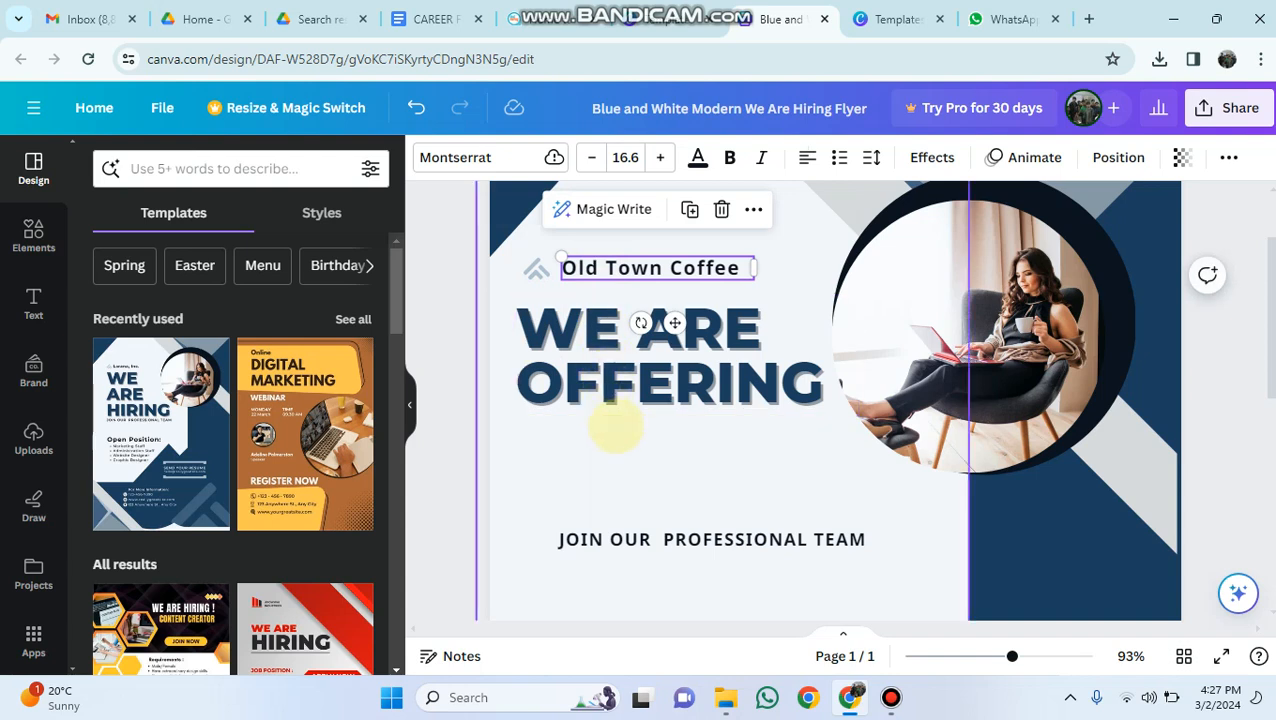
click(537, 268)
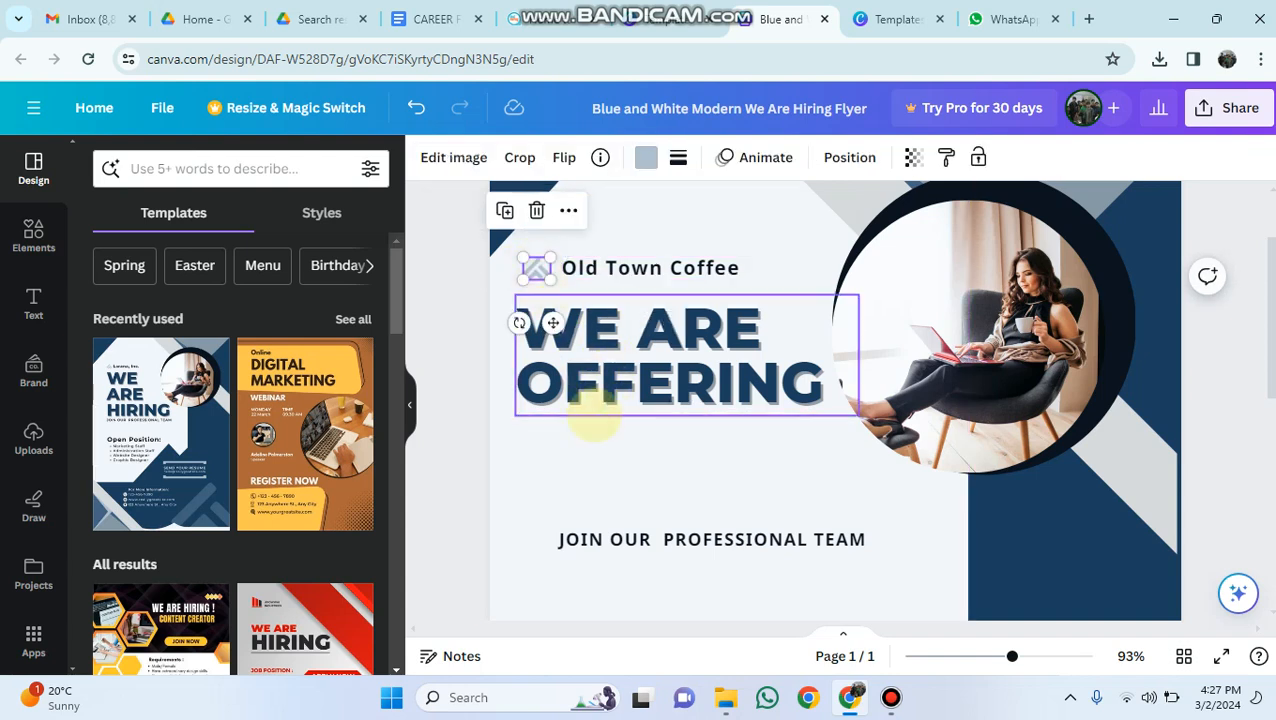
click(601, 458)
click(535, 267)
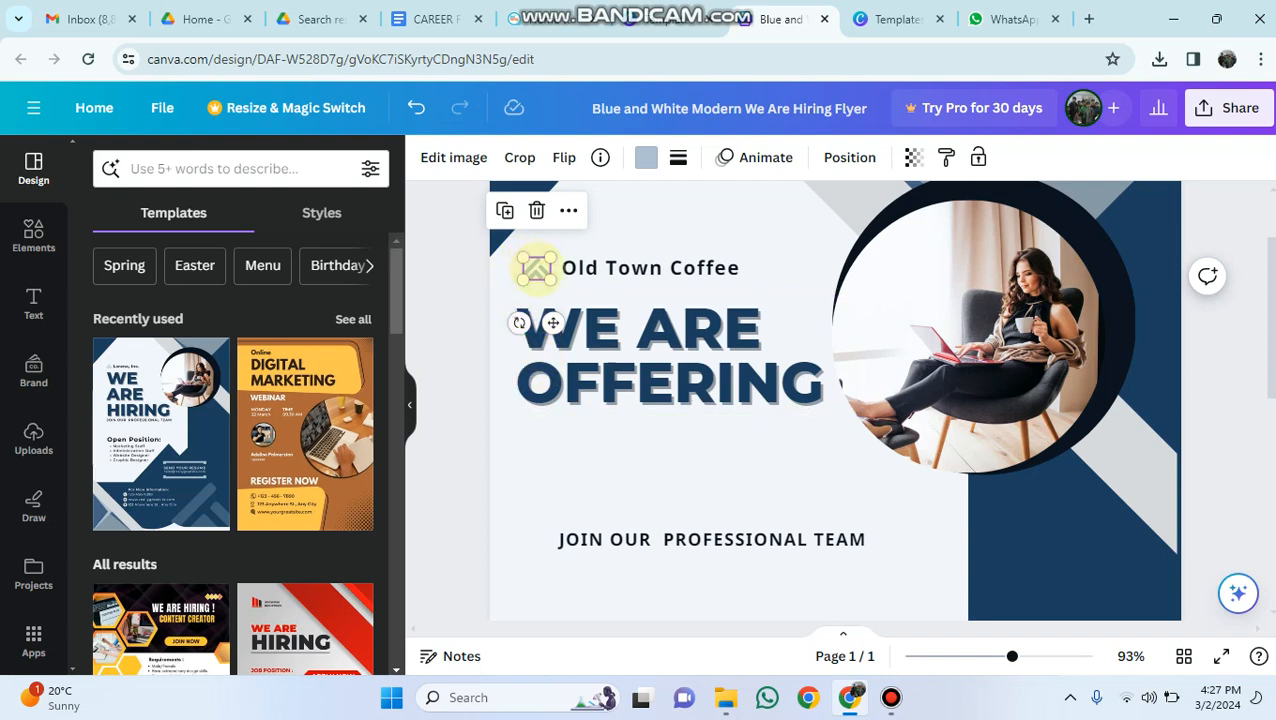
drag(537, 268, 596, 263)
click(601, 267)
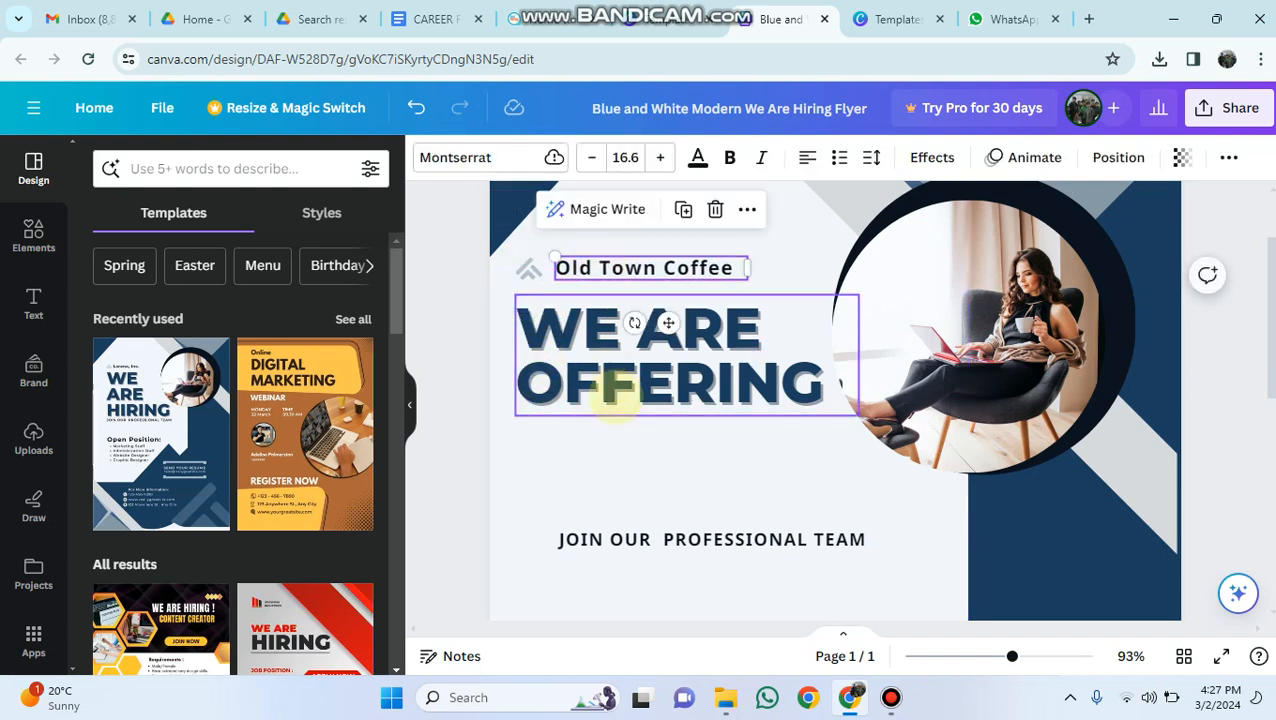
click(629, 461)
Shift the circular photo of the seated woman slightly up and to the right within its dark ring
drag(1012, 345, 1018, 339)
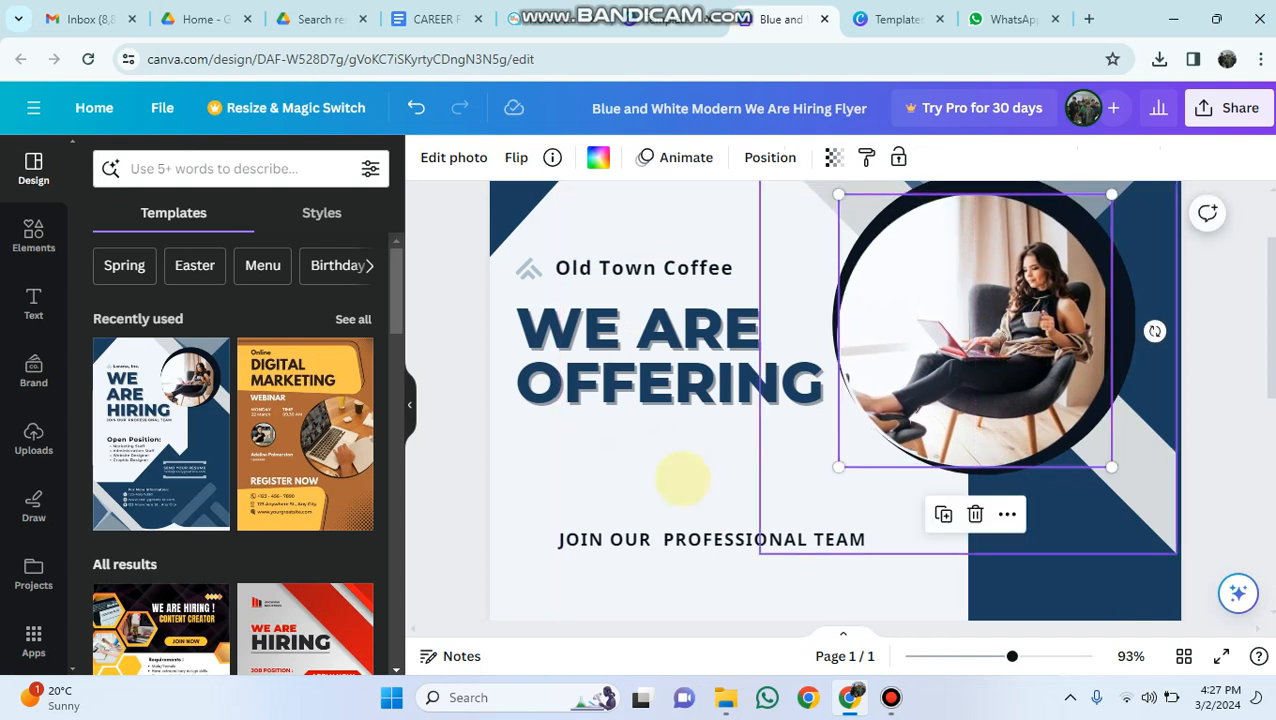
click(682, 478)
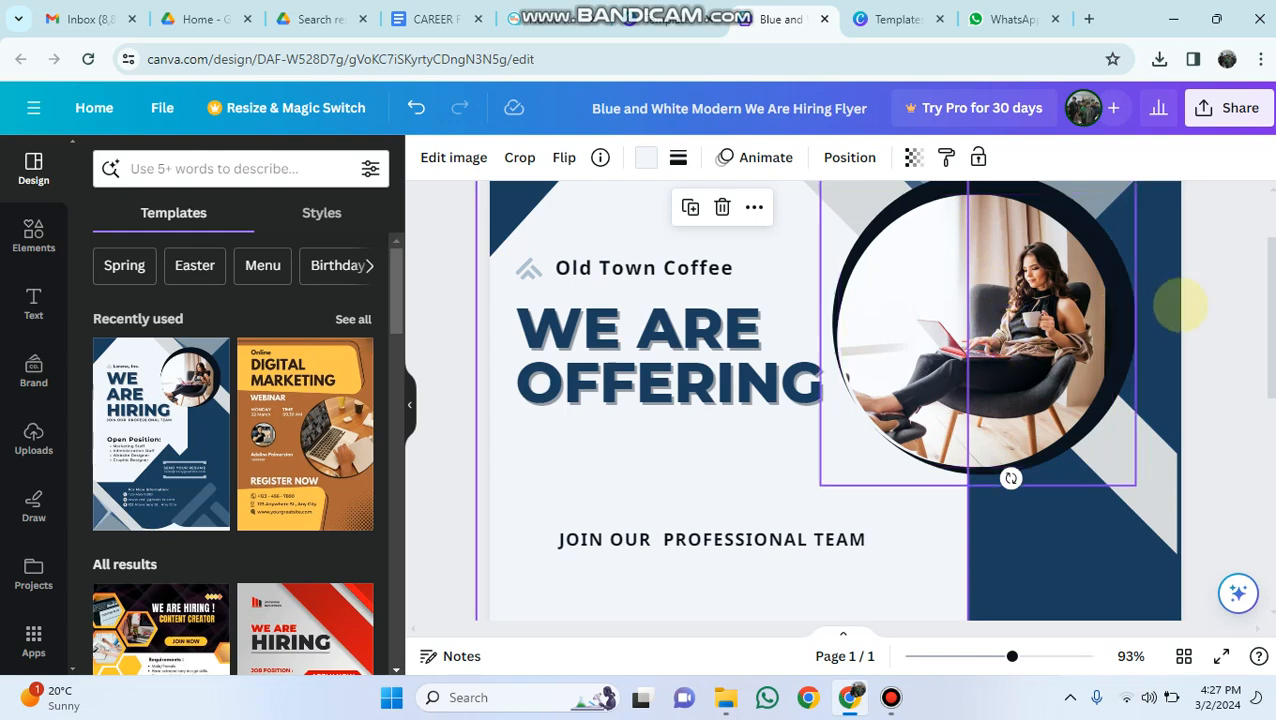
scroll(1252, 320, up, 1)
scroll(1020, 403, down, 3)
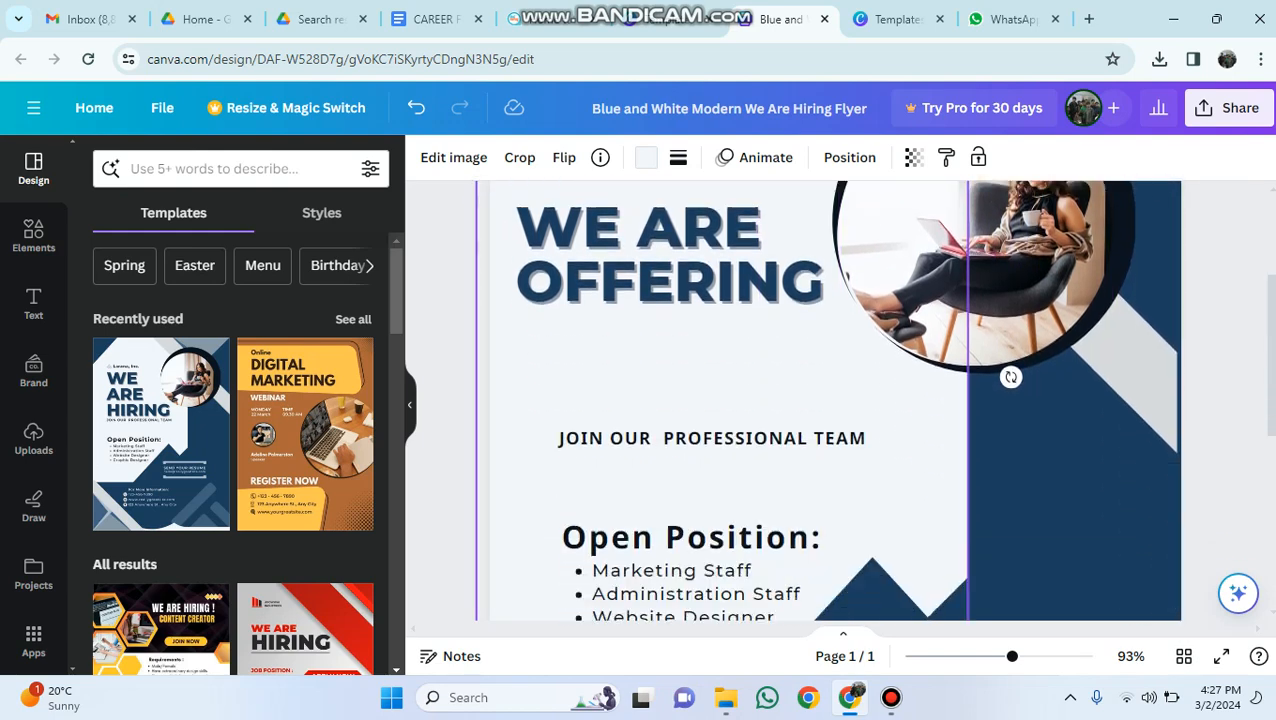
scroll(1020, 403, up, 3)
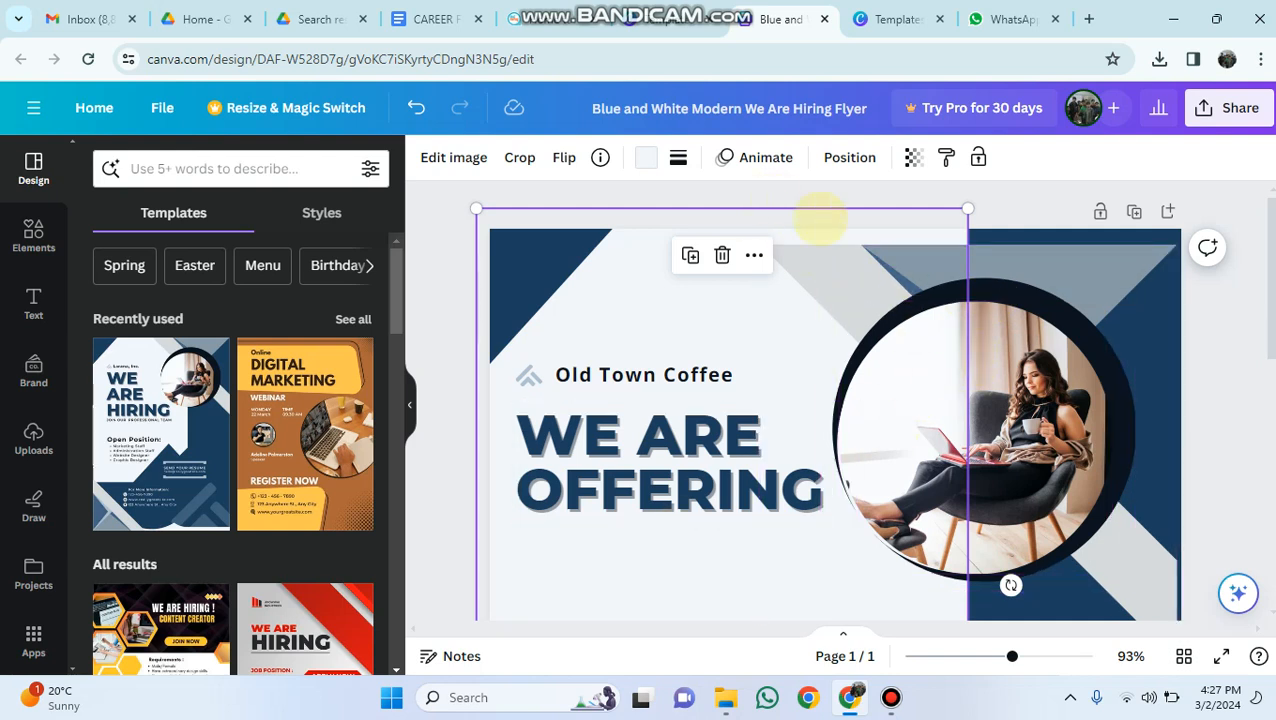
Open the Pexels stock photo website in a new browser tab
click(1088, 18)
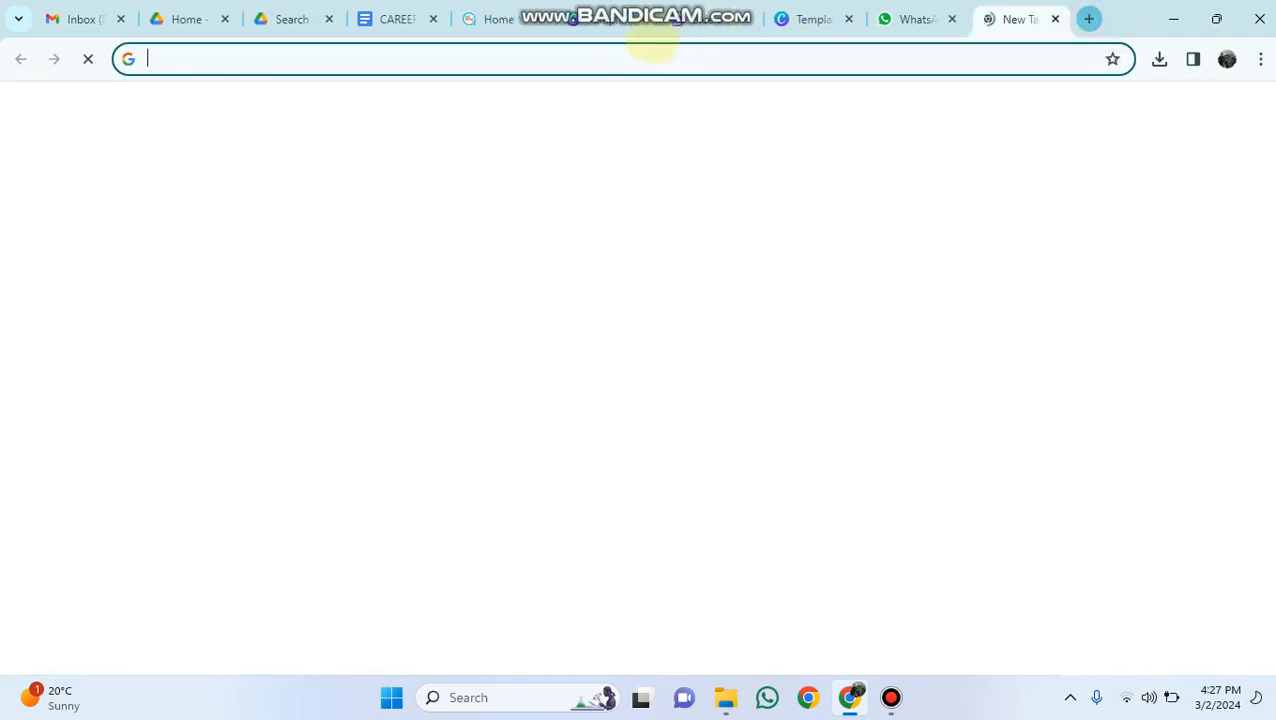
click(635, 56)
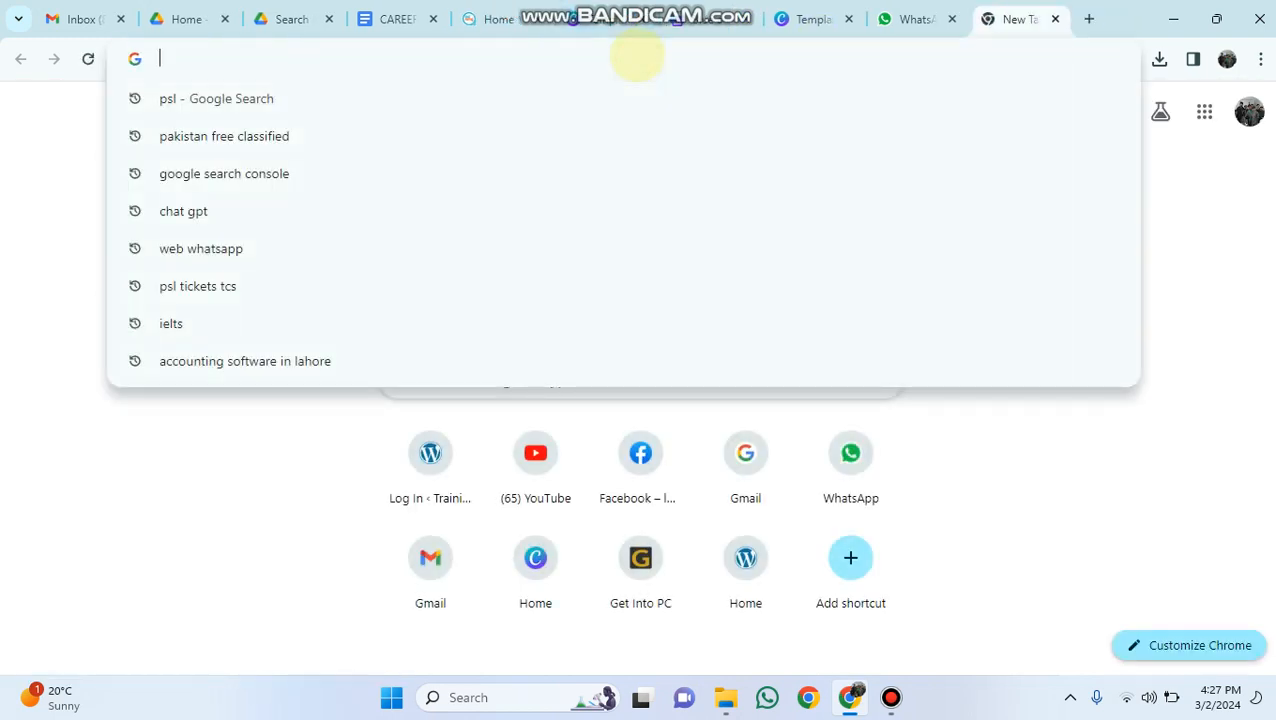
text(pexels)
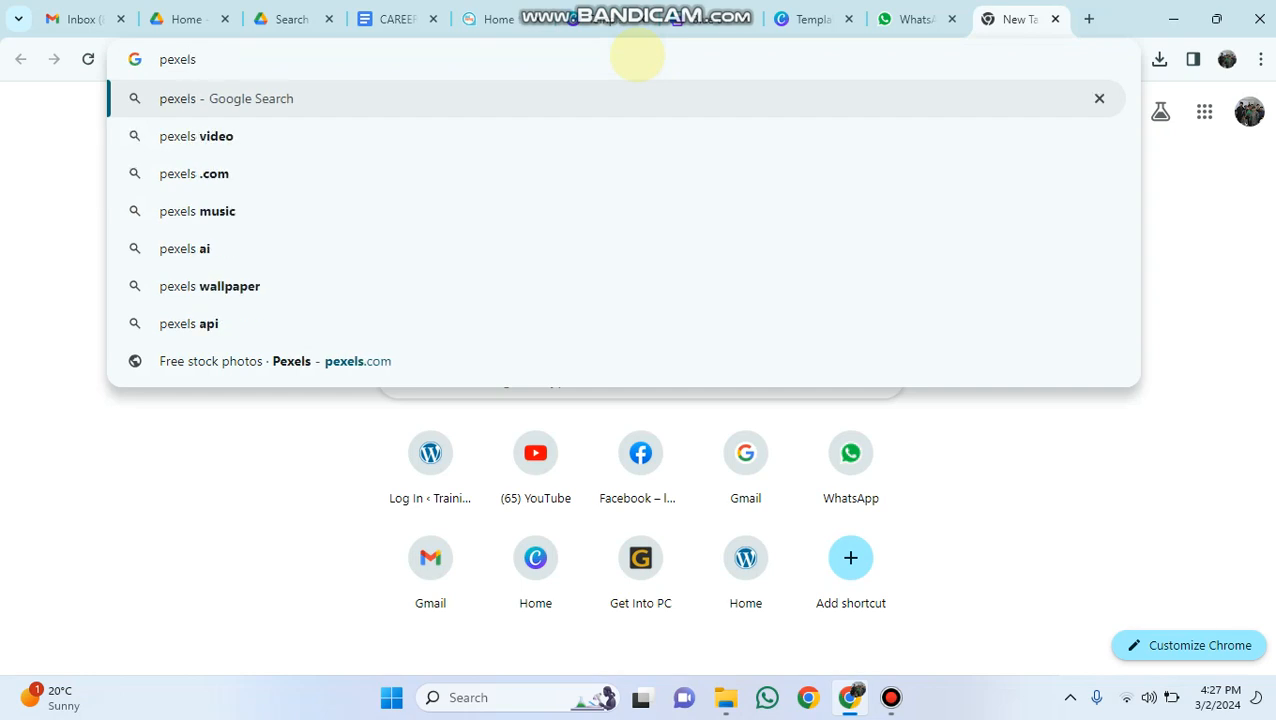
key(ctrl+Return)
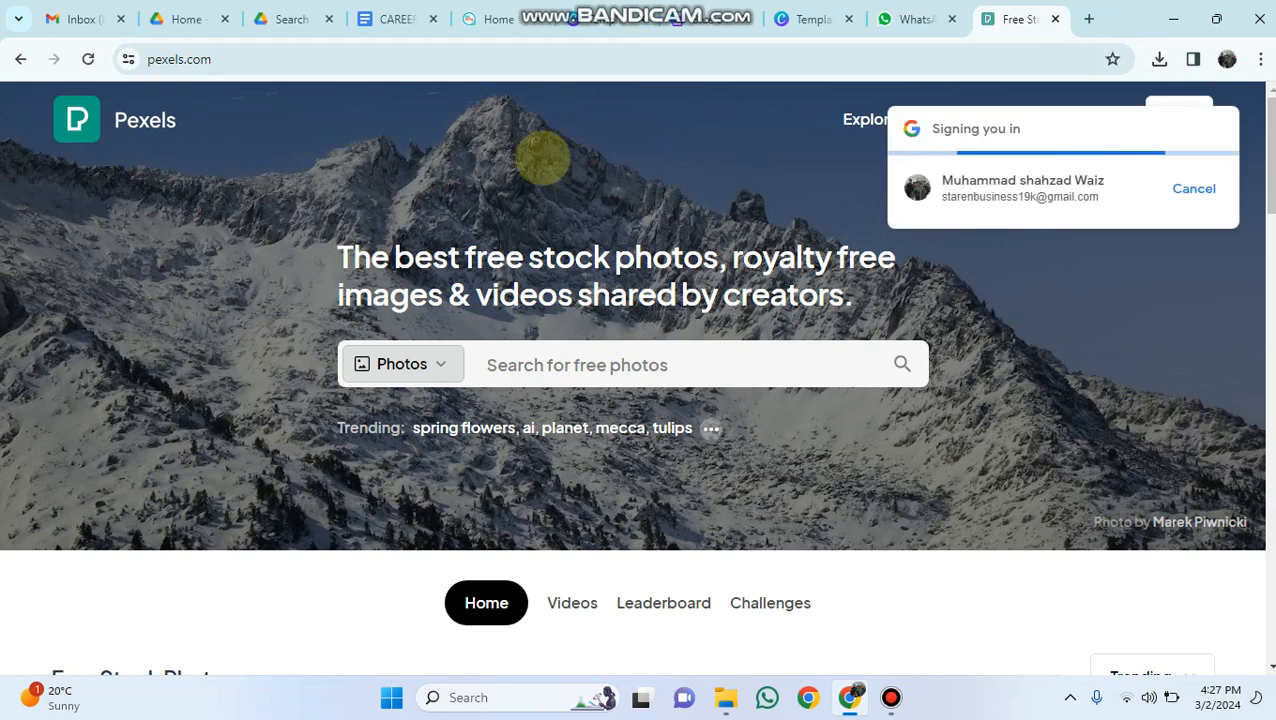
Search the Pexels photo library for "coffee cup"
click(524, 366)
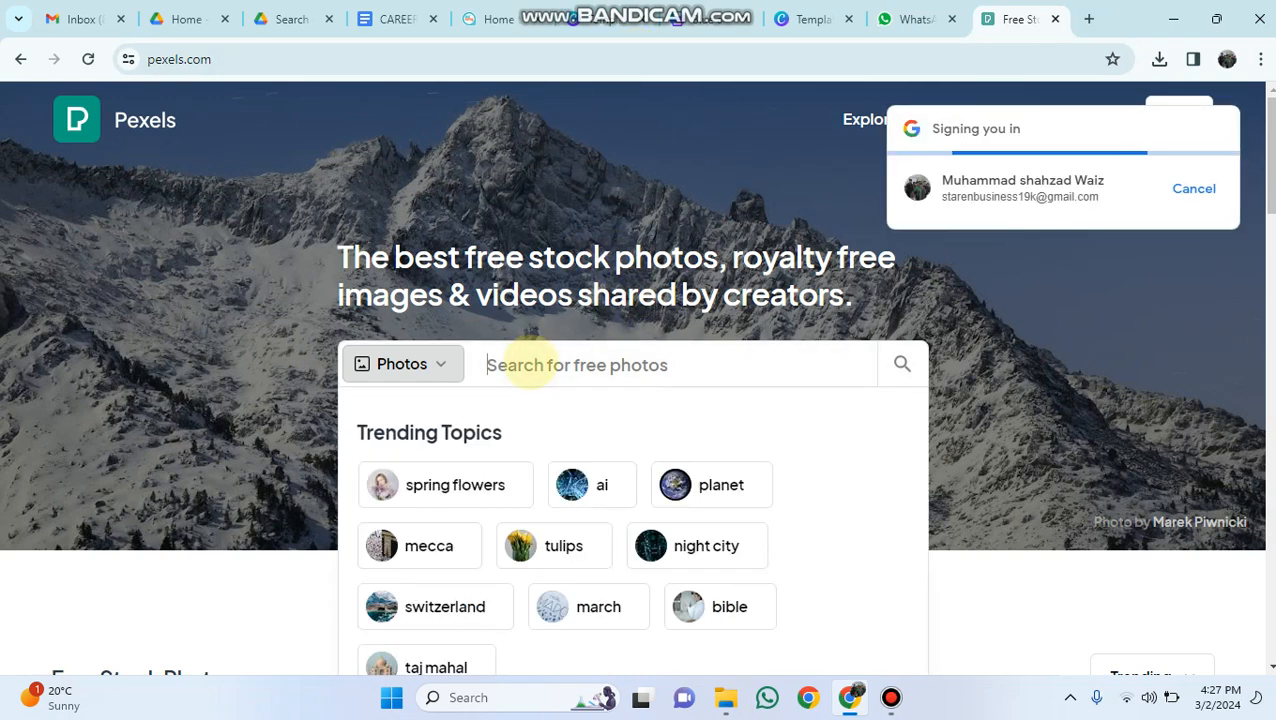
text(cof)
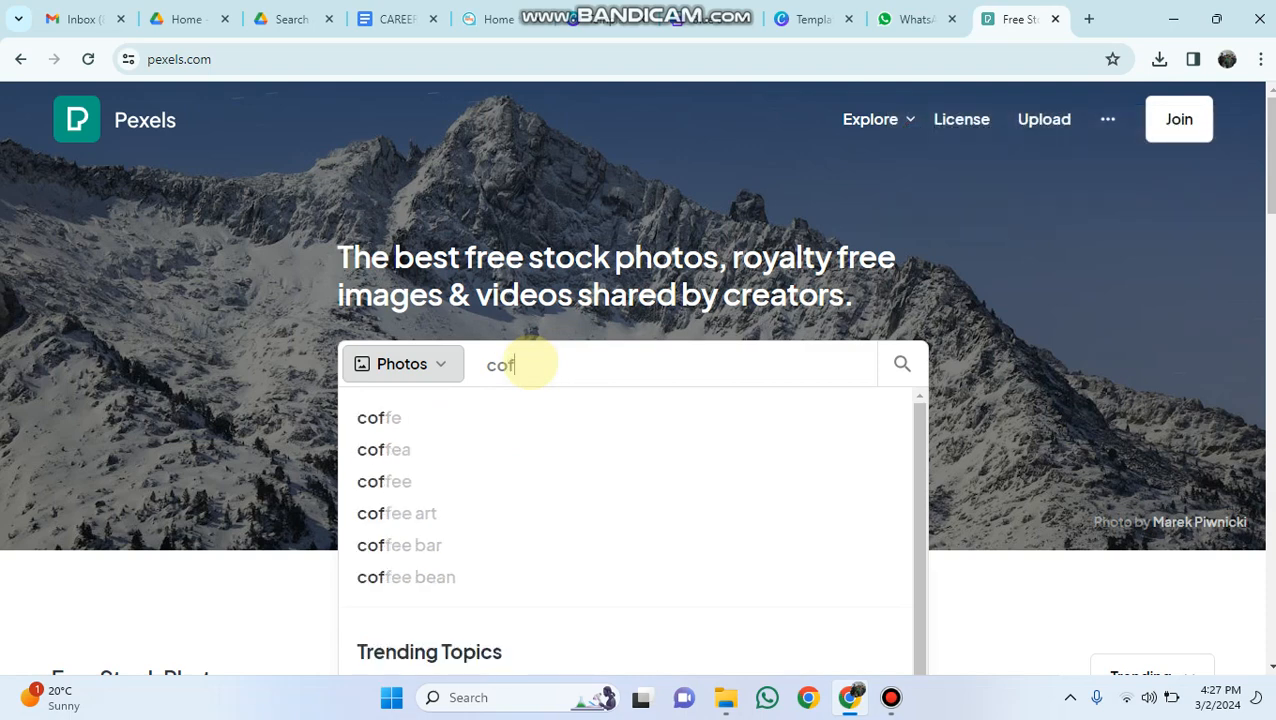
text(fee cup)
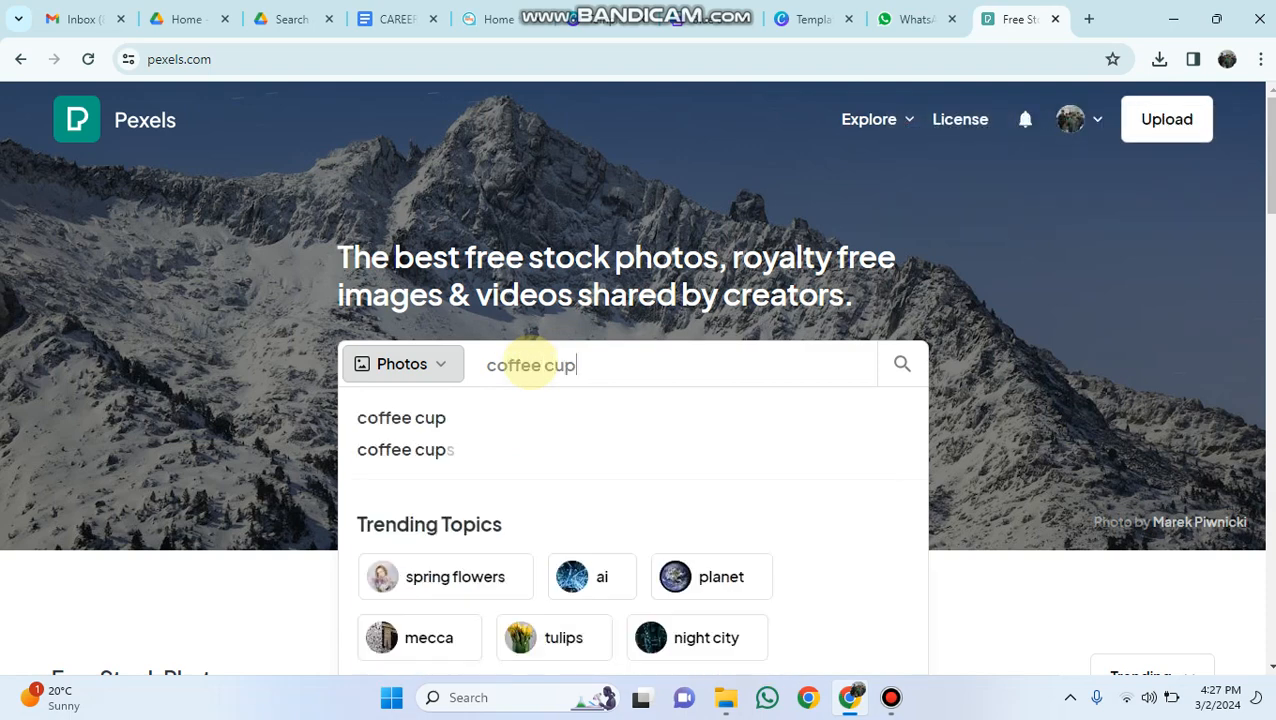
key(Return)
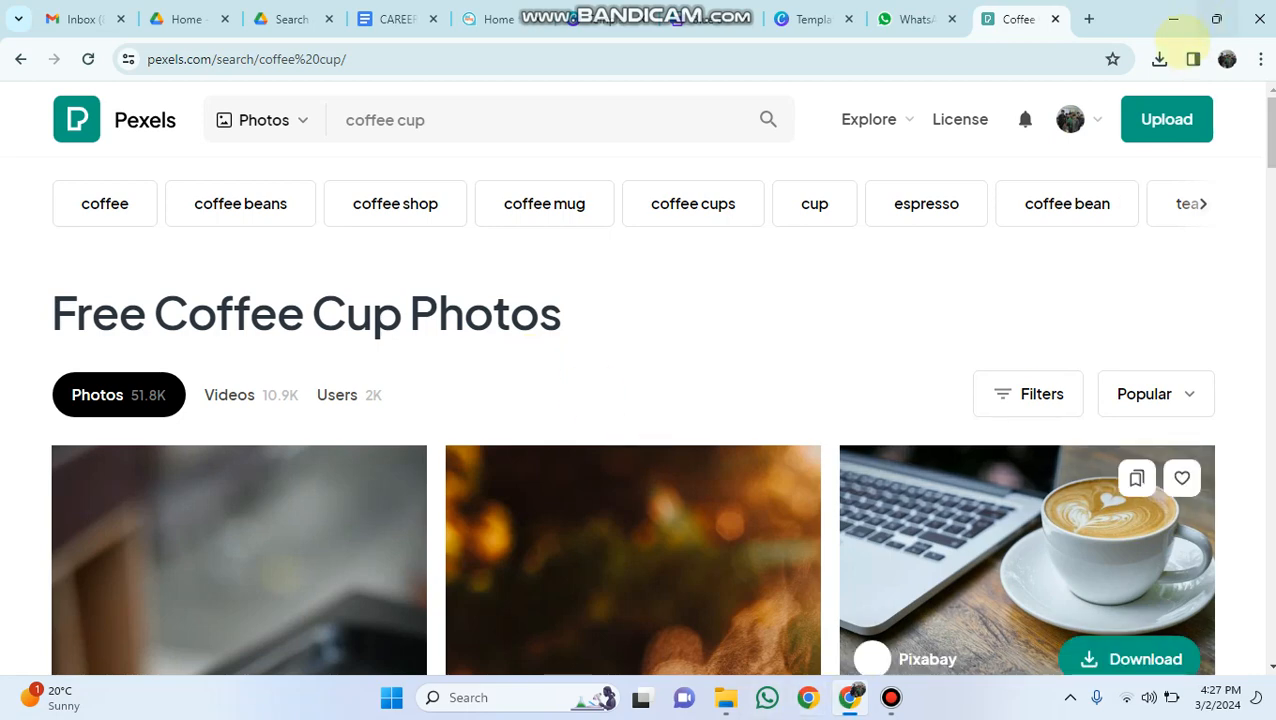
Browse the coffee cup photos and download the close-up of black coffee in a white cup
drag(1268, 135, 1265, 185)
mouse_move(124, 360)
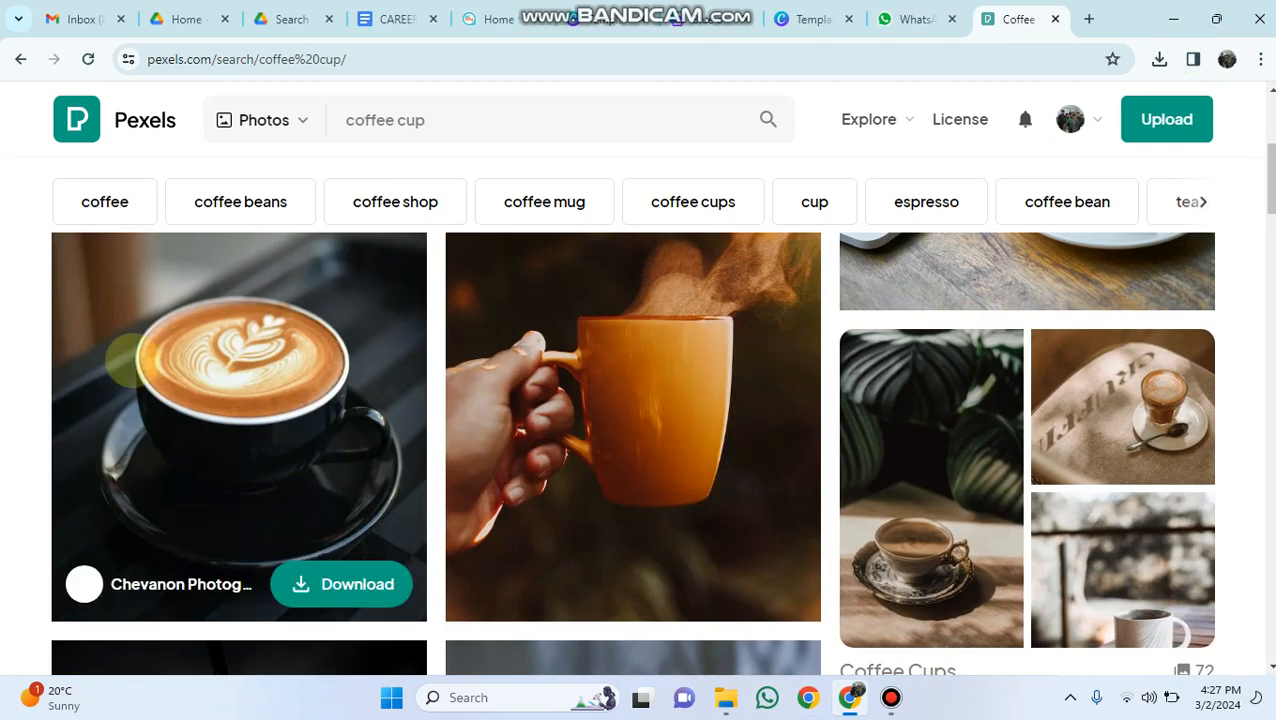
scroll(205, 410, down, 5)
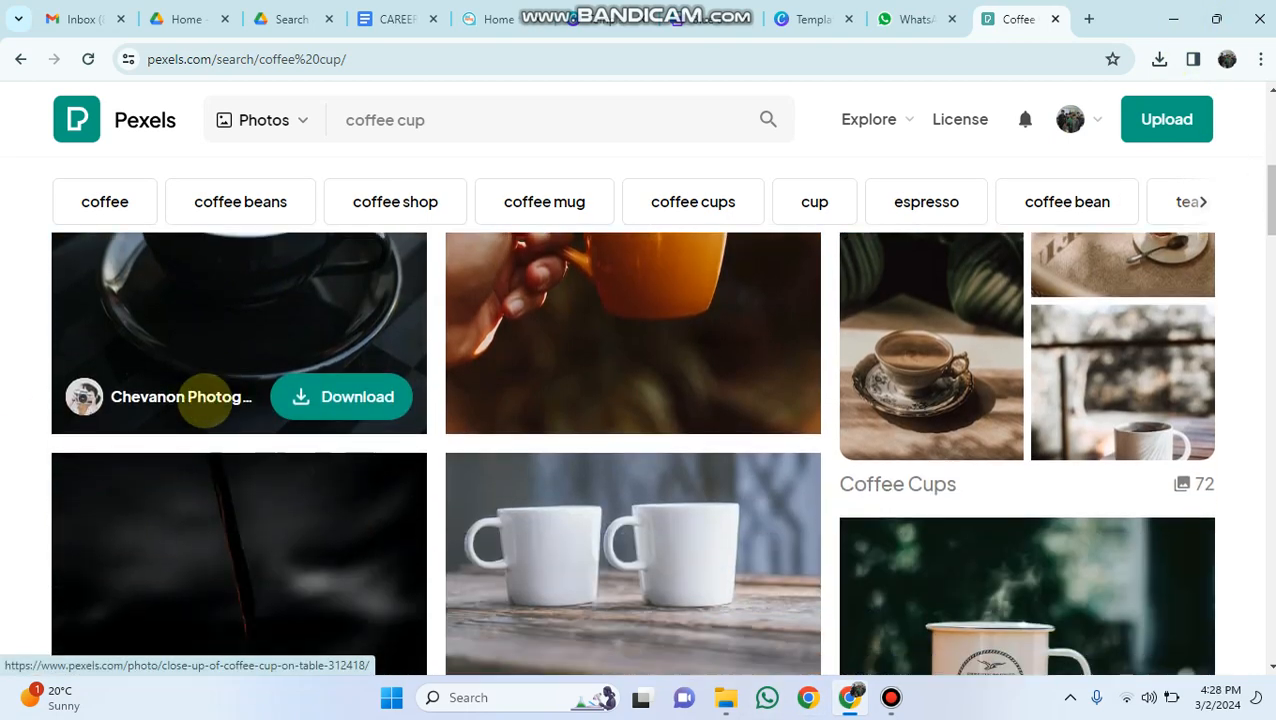
scroll(415, 490, down, 8)
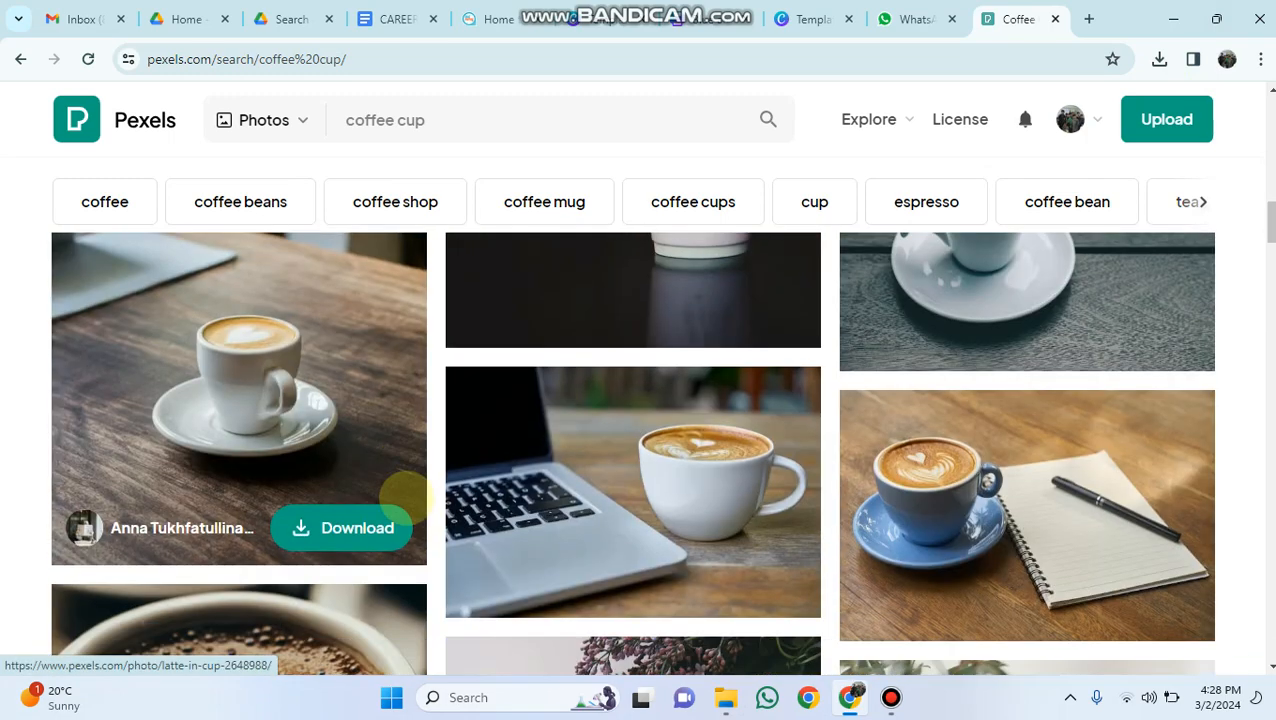
scroll(400, 500, down, 4)
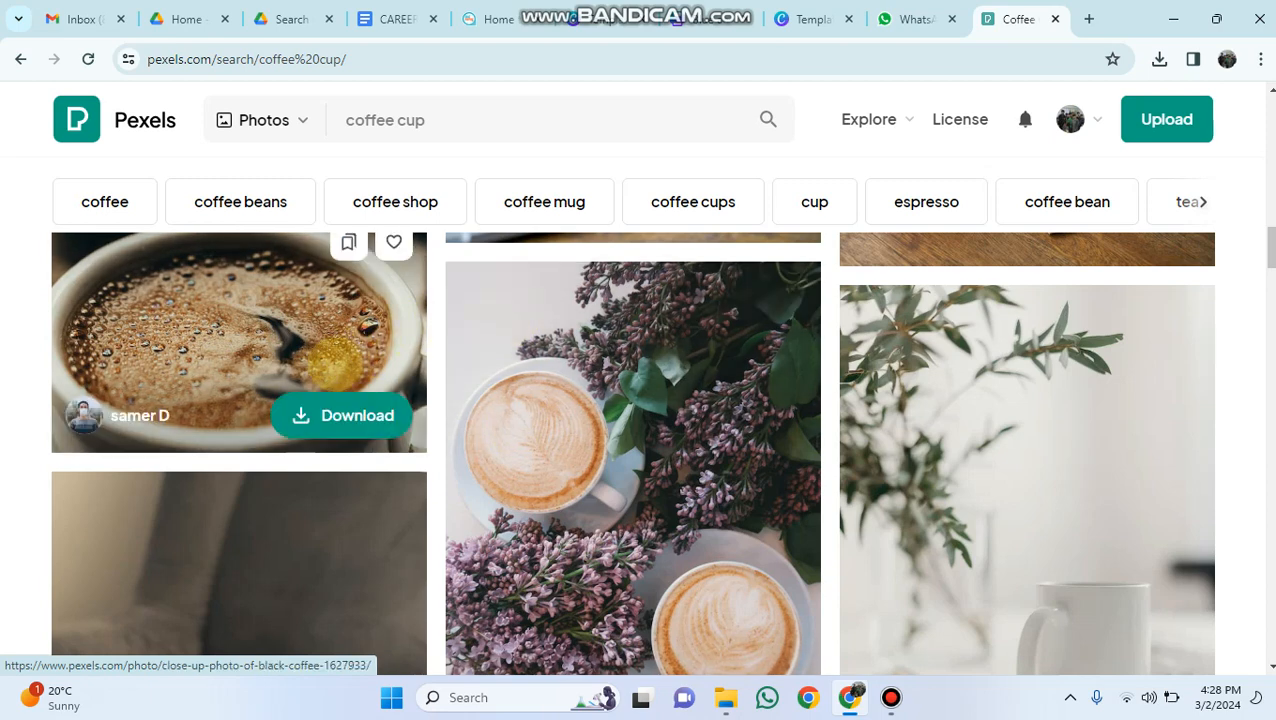
click(340, 425)
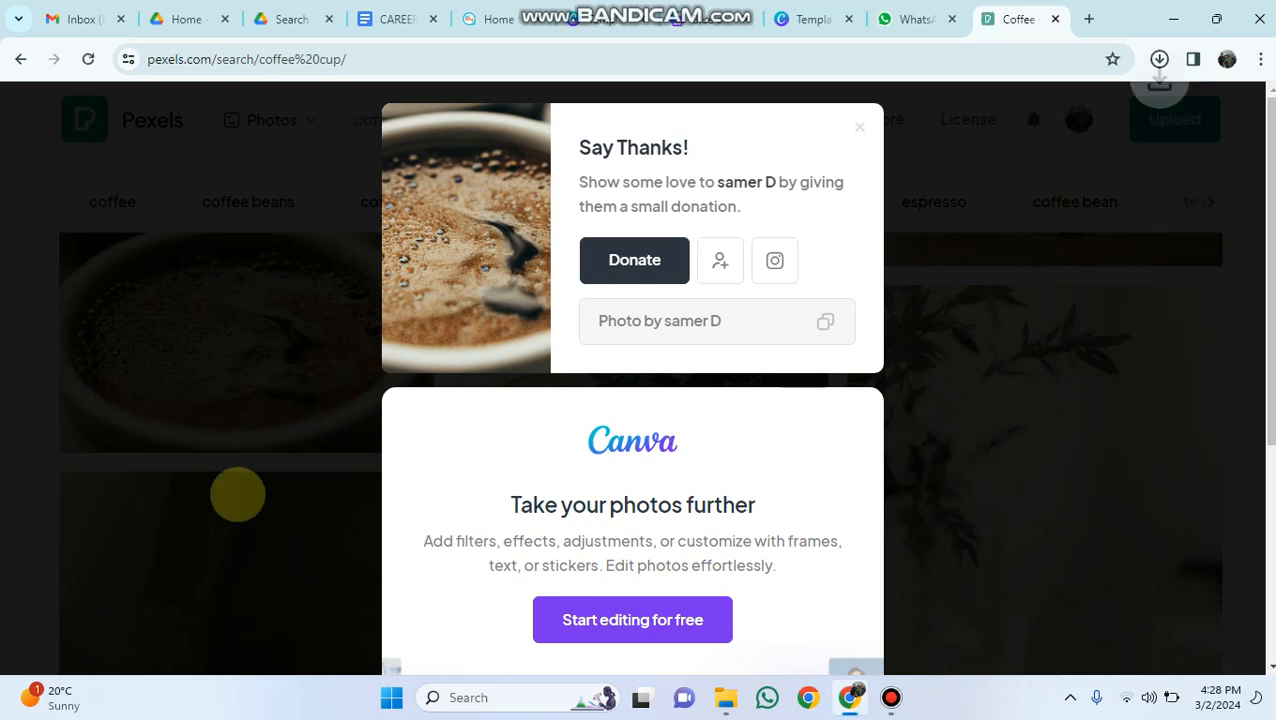
Show the downloaded photo in its folder and rename the file as coffee
mouse_move(1142, 104)
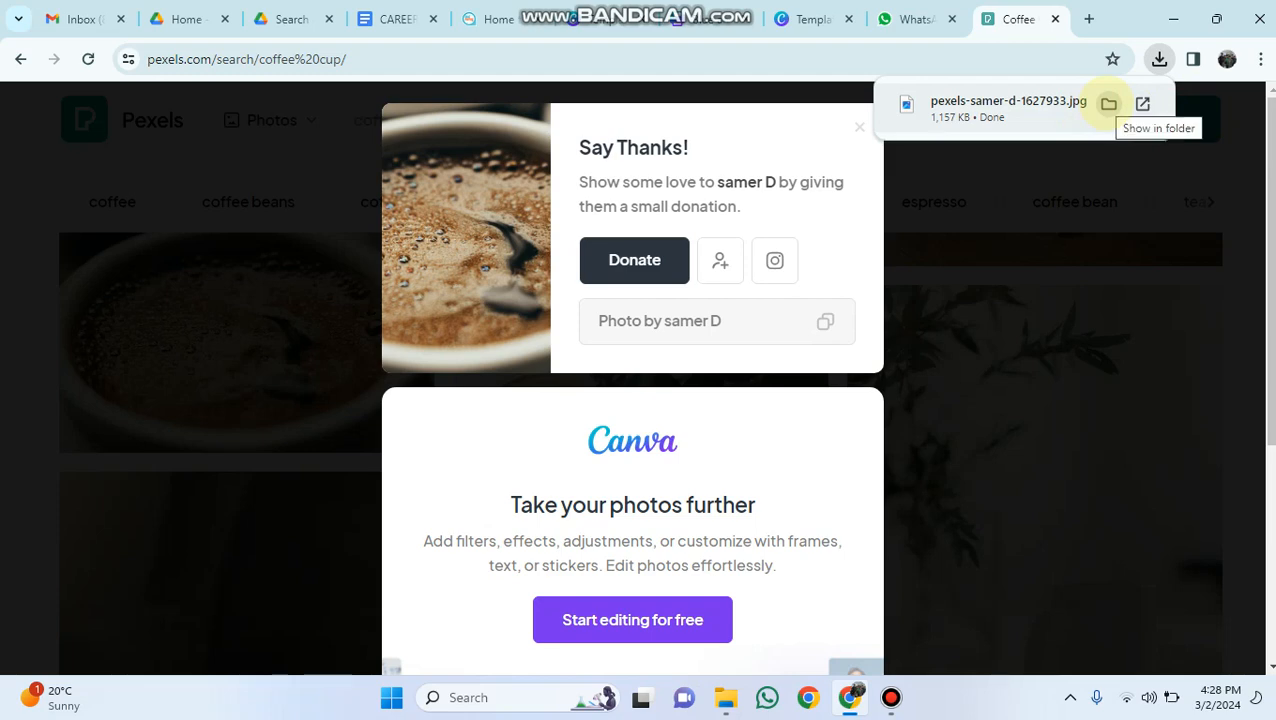
click(1108, 104)
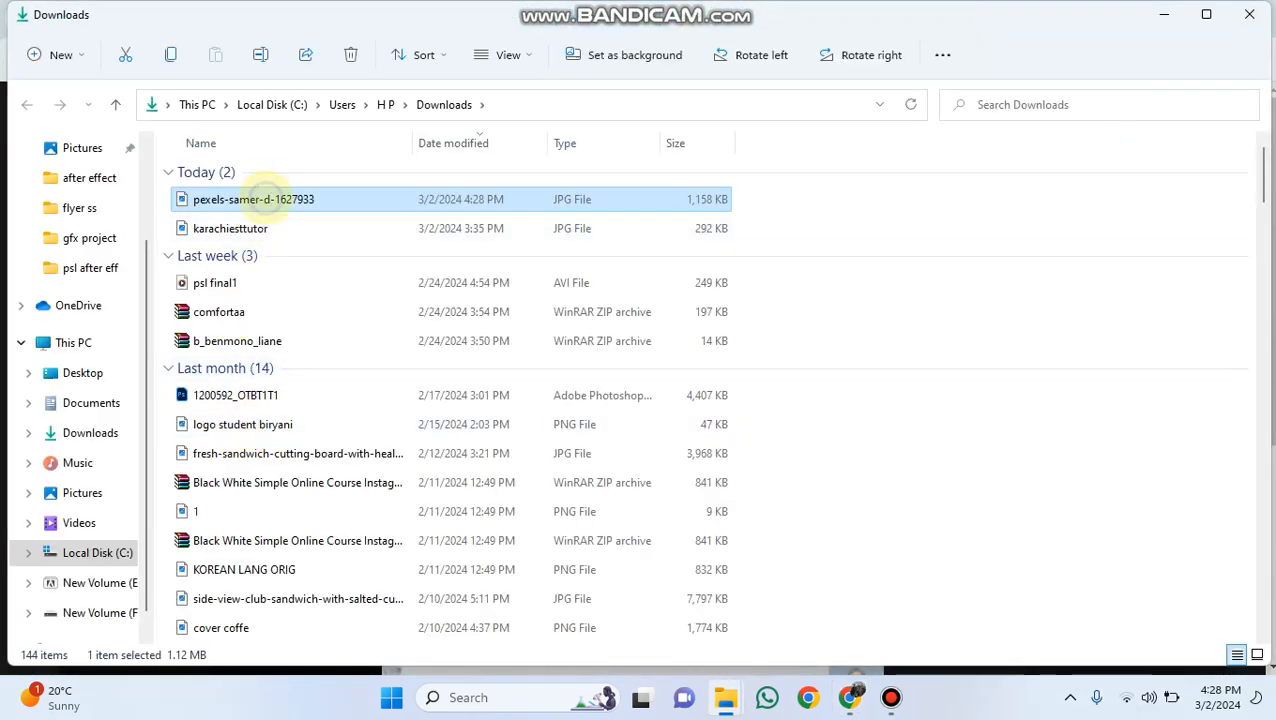
right_click(268, 199)
click(352, 545)
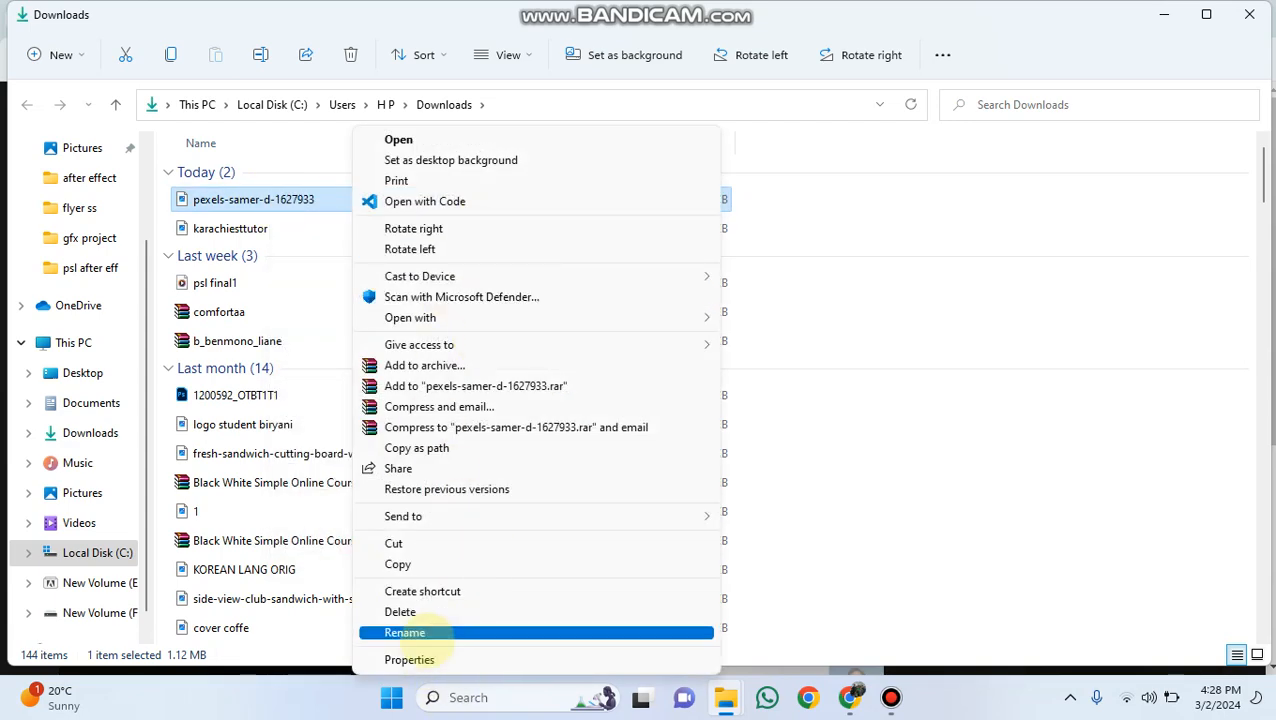
click(424, 634)
text(co)
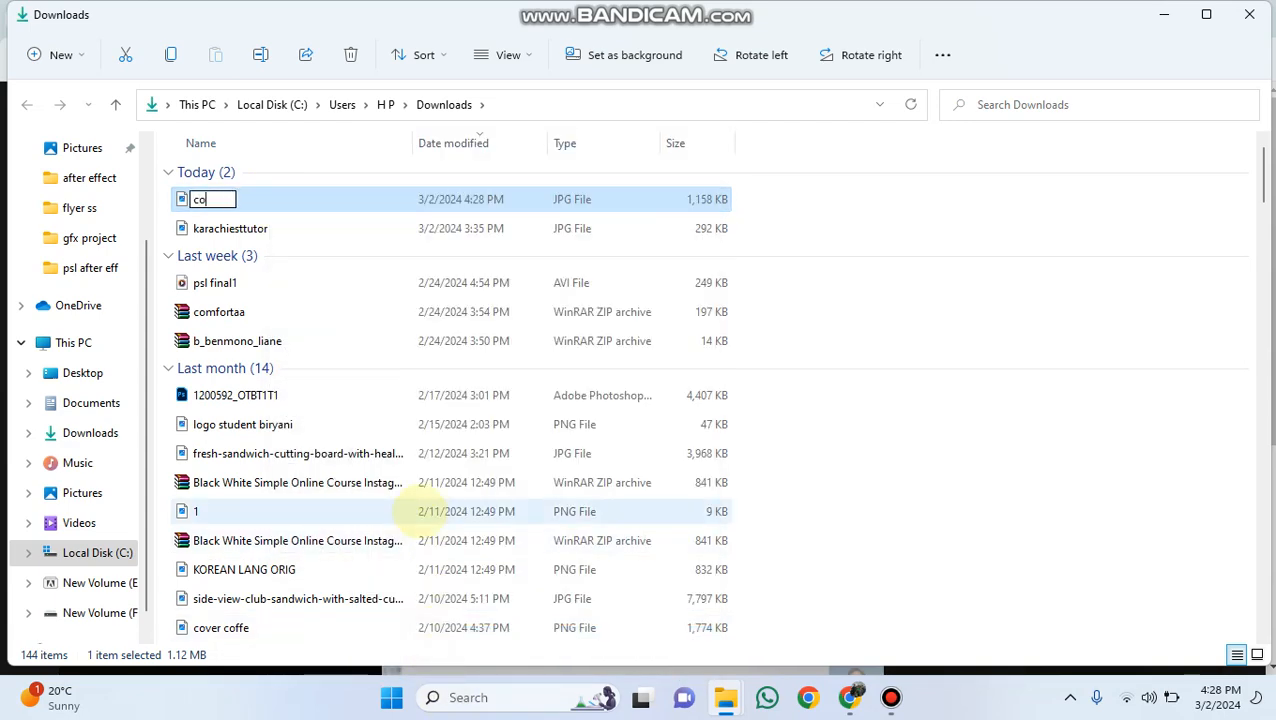
text(ffee)
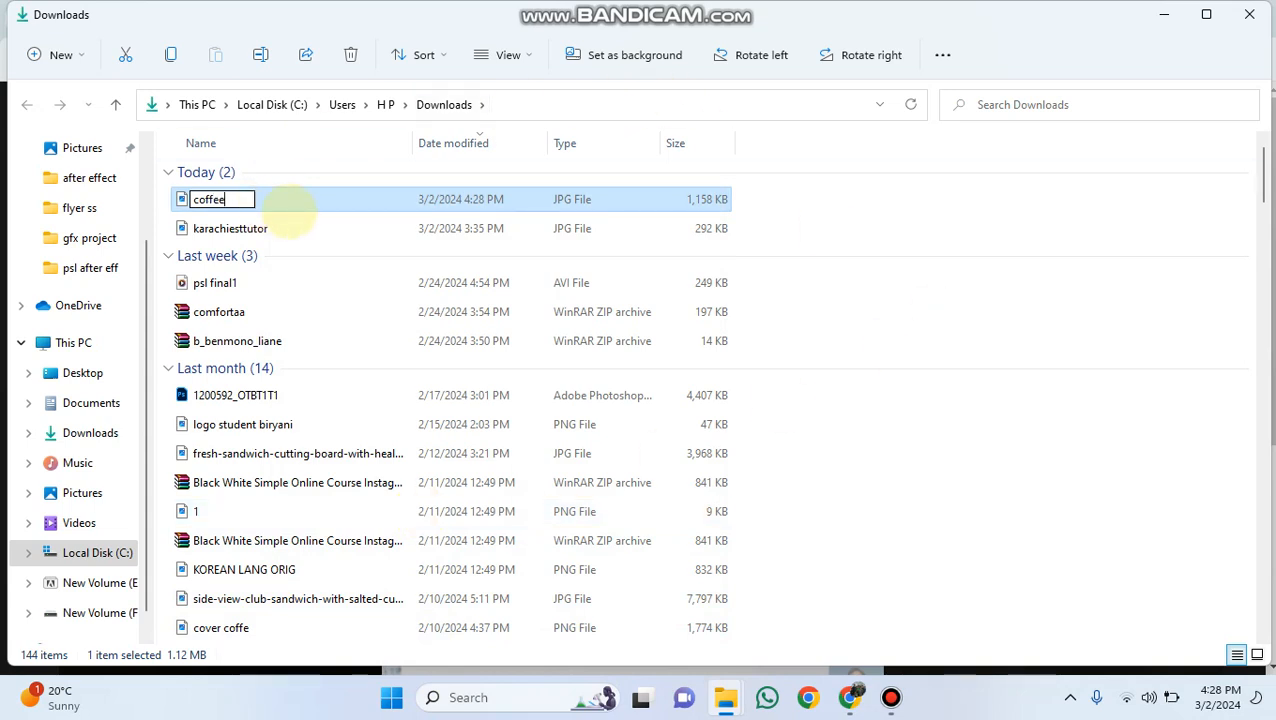
click(302, 198)
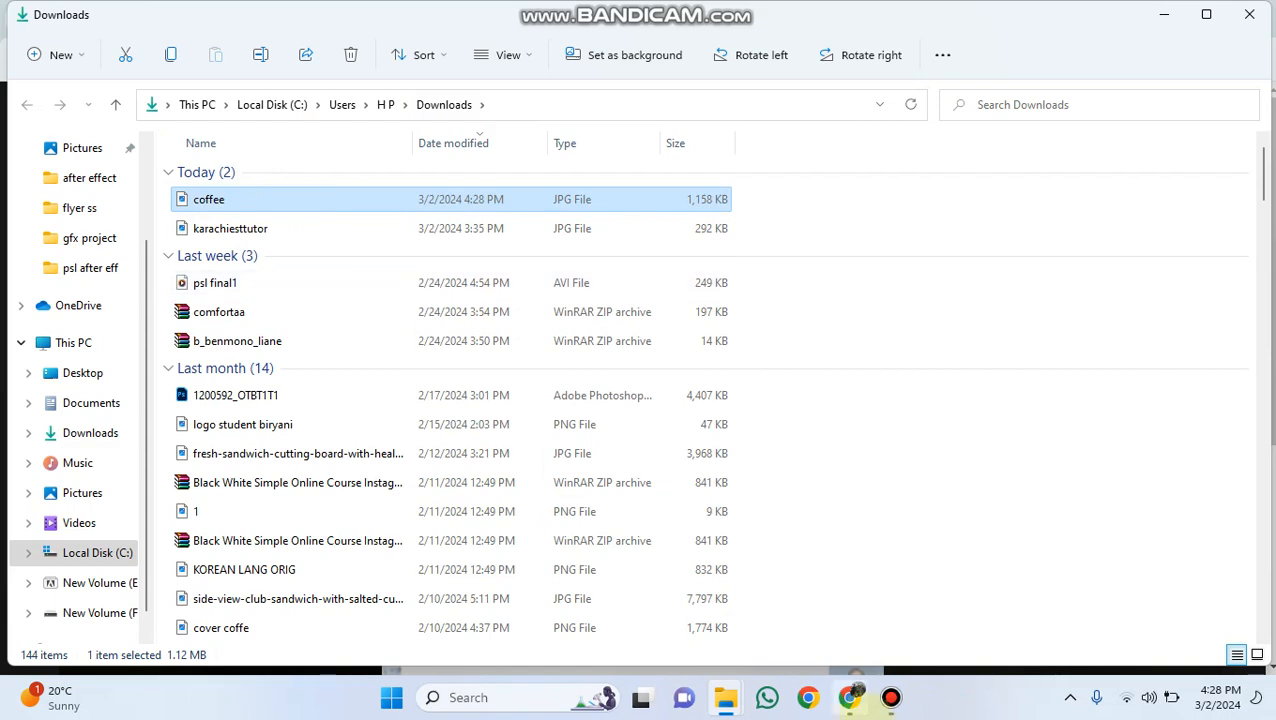
Switch back to the browser, close the Yellow and Green Modern Hiring Flyer template page, and return to the Canva flyer design
click(850, 697)
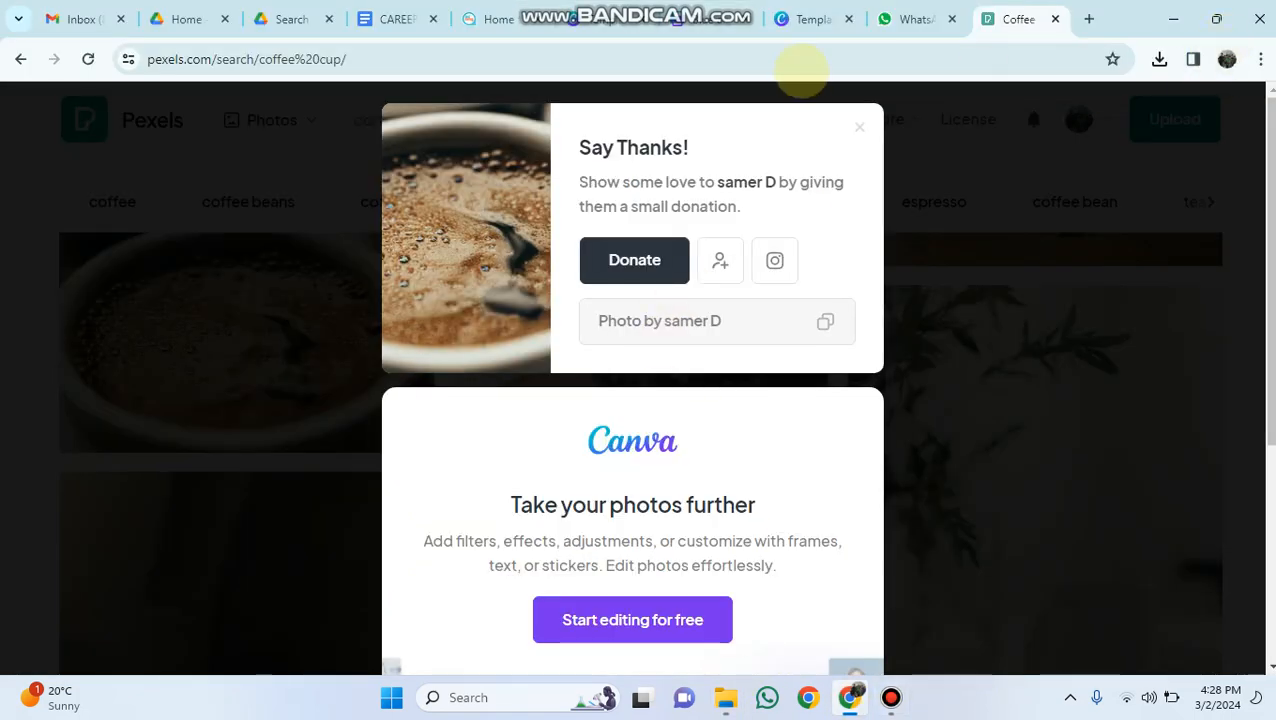
click(925, 19)
click(808, 19)
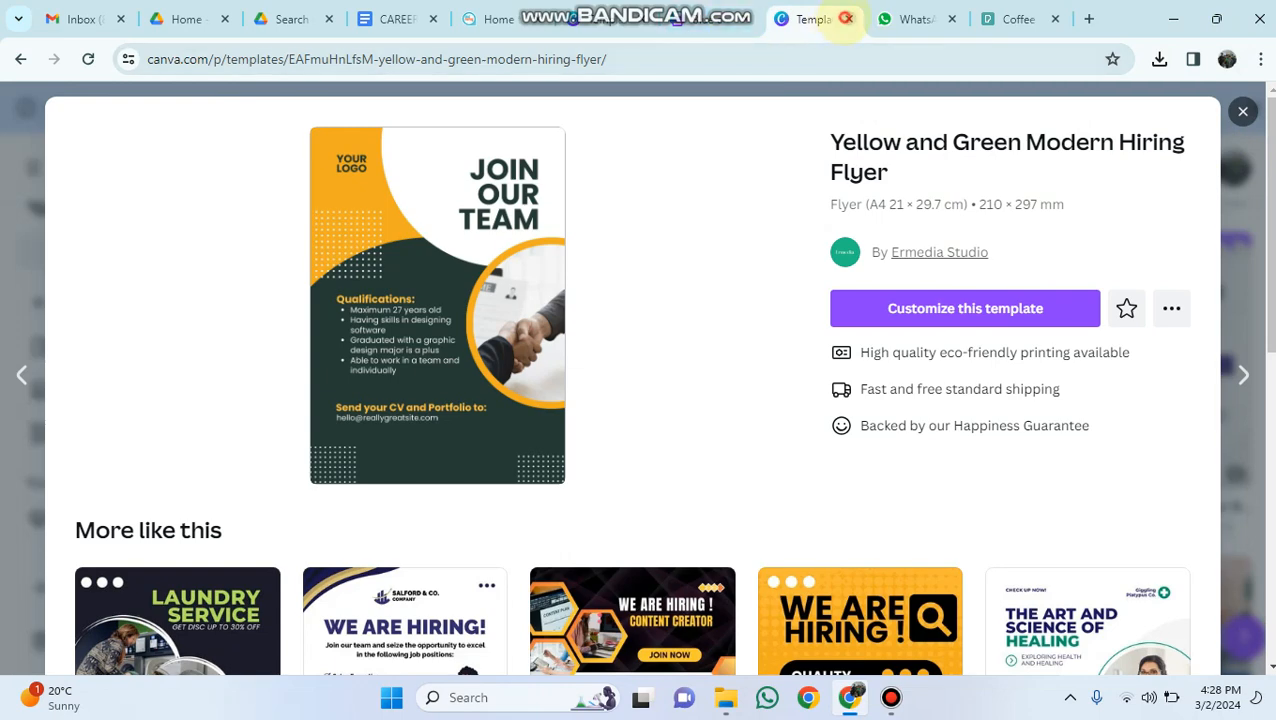
click(849, 19)
click(733, 22)
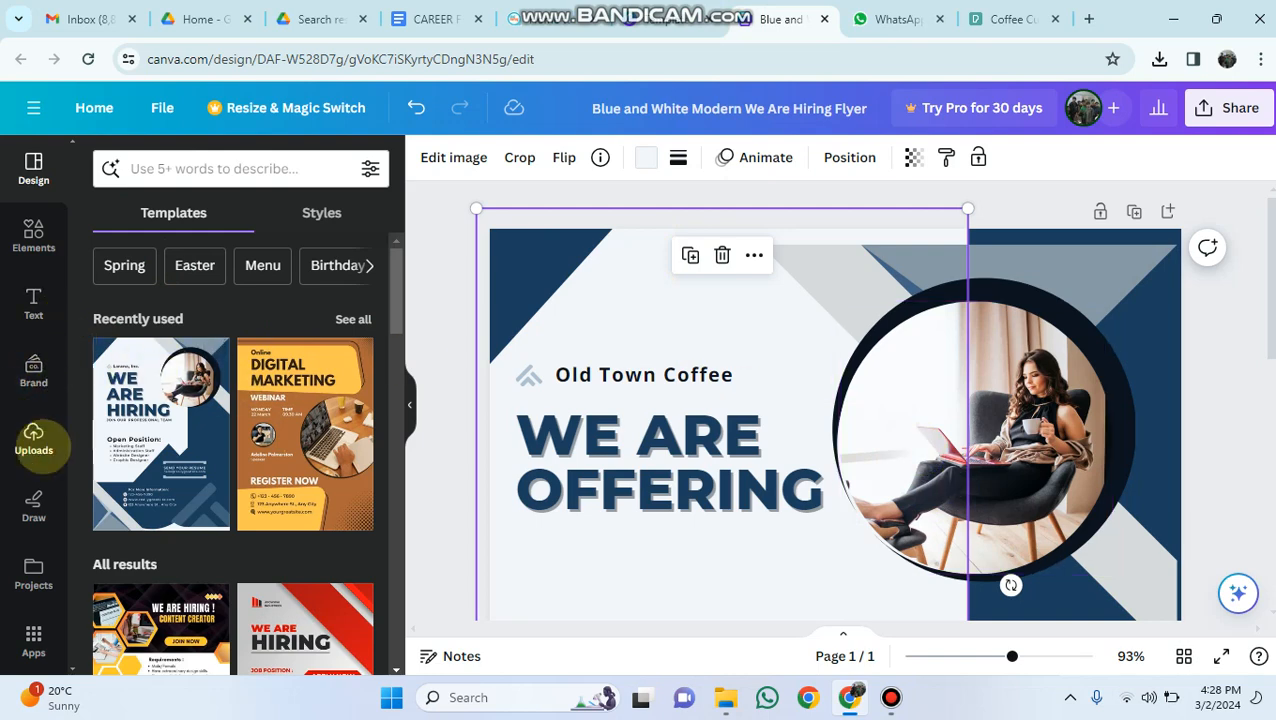
Upload the coffee photo from the Downloads folder to the design's uploaded images
click(34, 441)
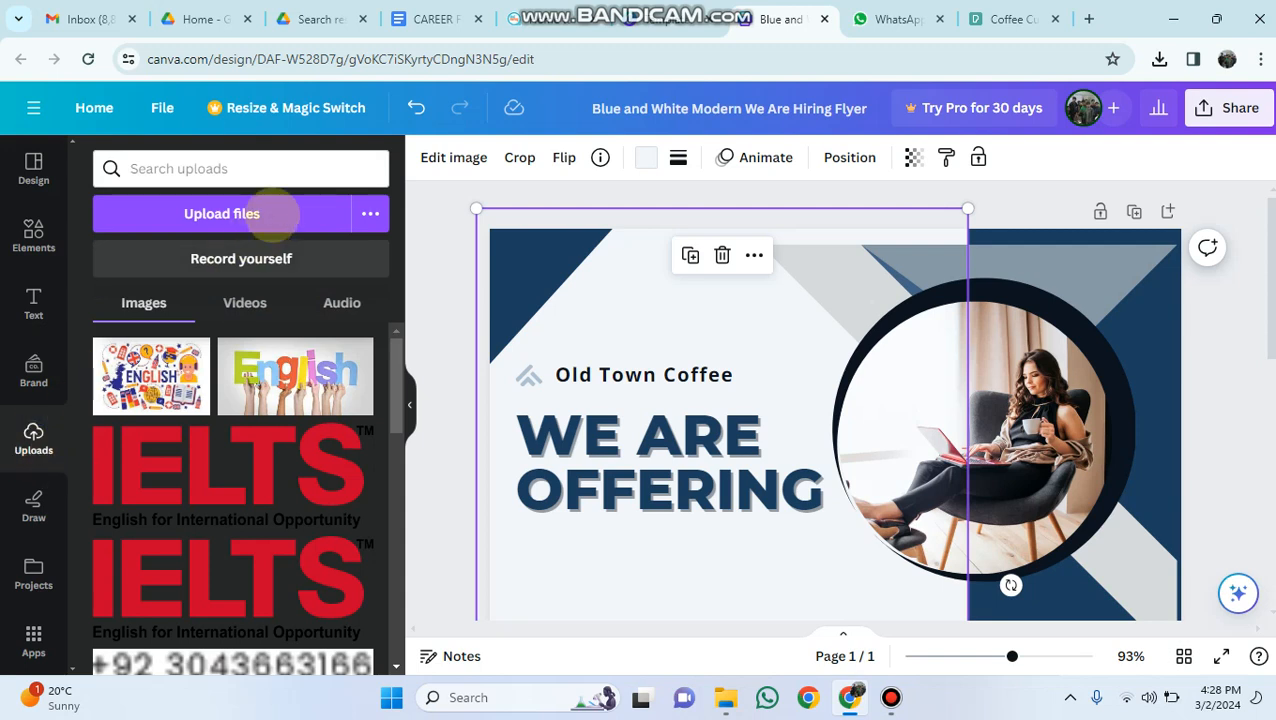
click(271, 214)
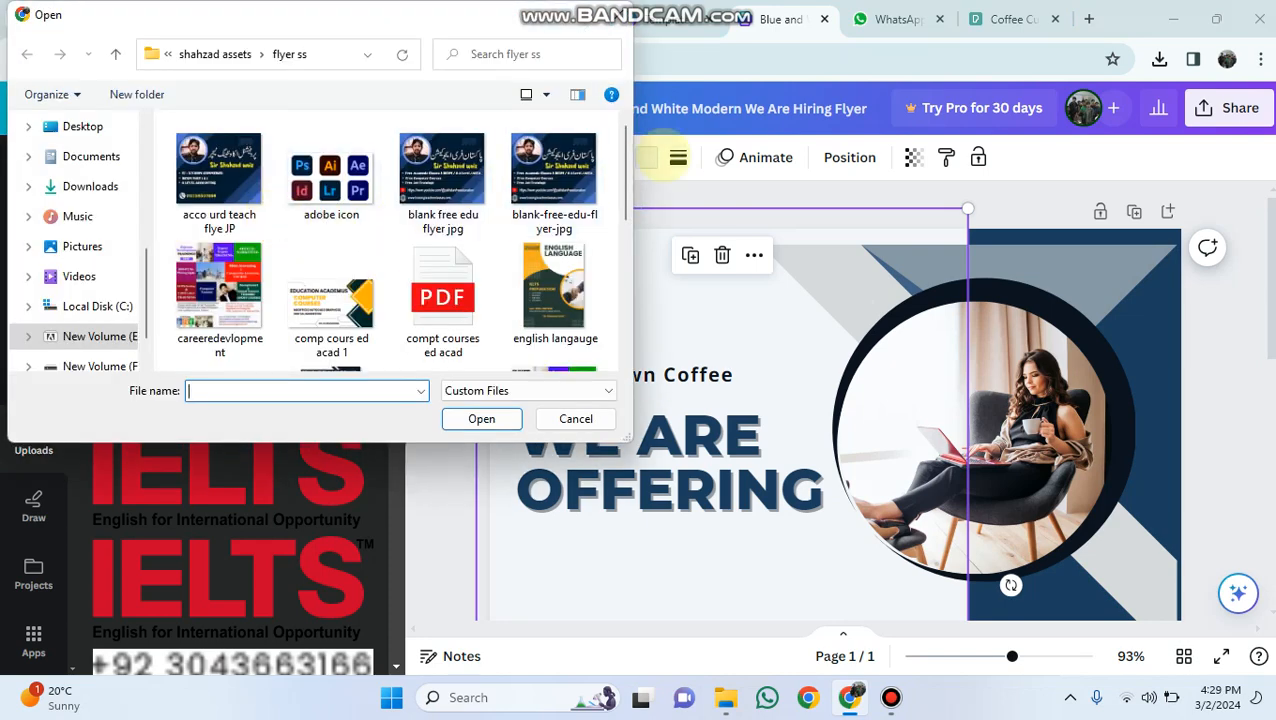
drag(623, 164, 648, 118)
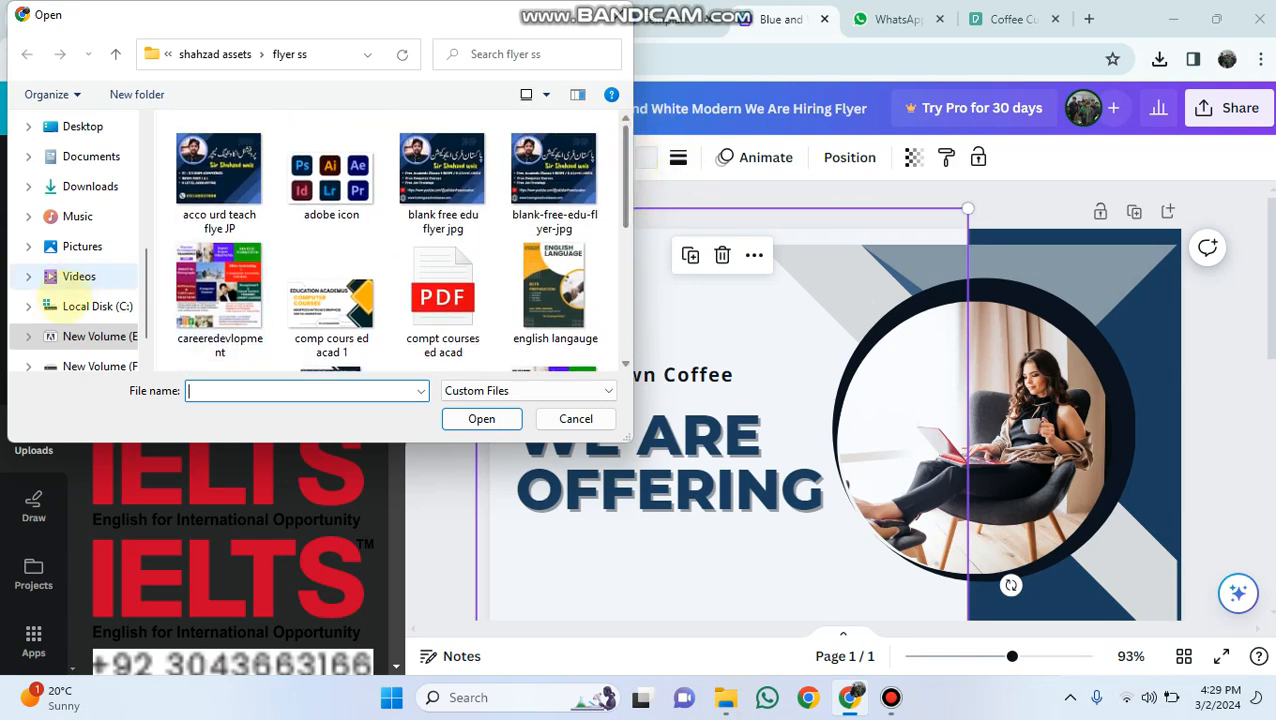
click(75, 336)
click(92, 186)
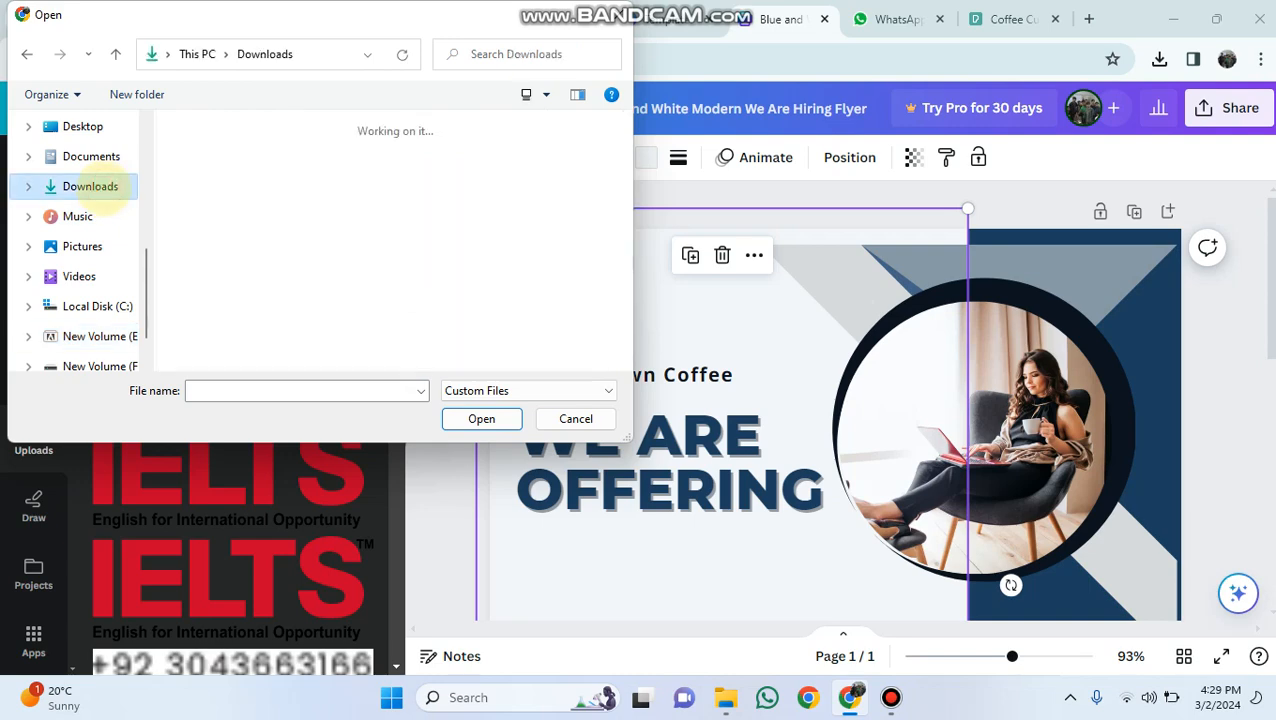
click(213, 185)
click(472, 422)
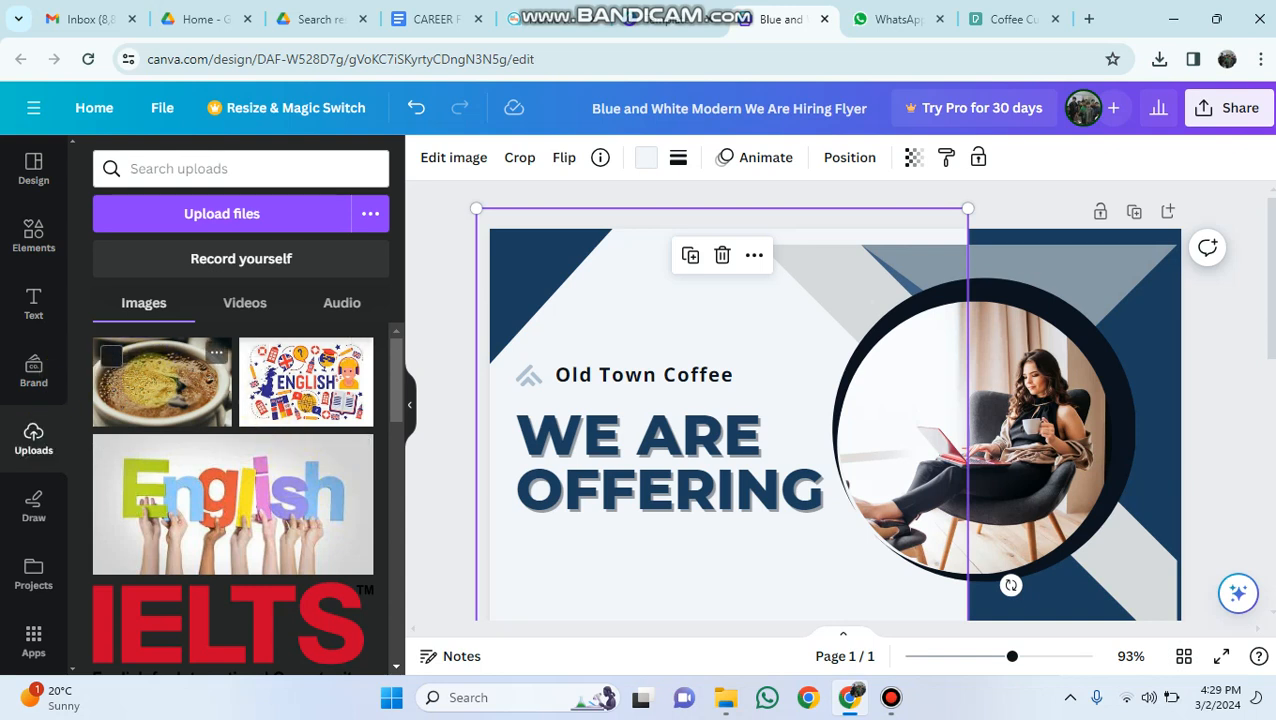
Replace the photo of the seated woman in the flyer's circular frame with the uploaded coffee photo
click(1040, 440)
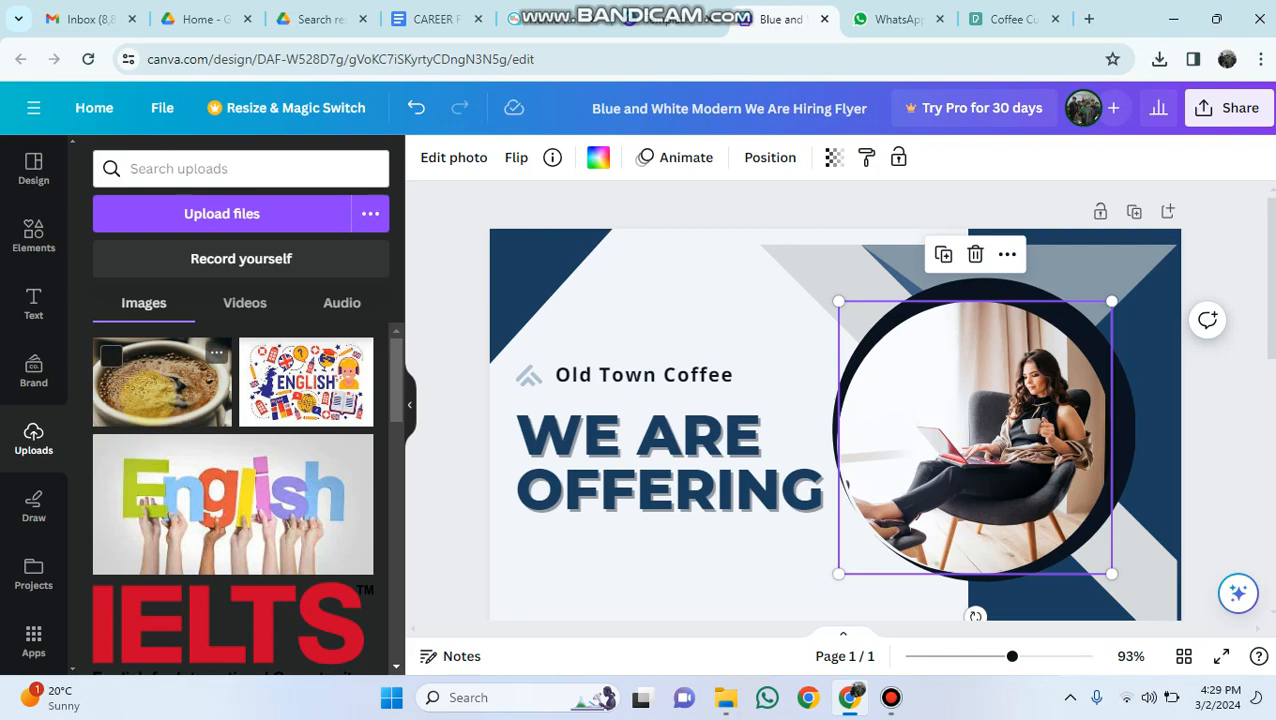
drag(150, 400, 1004, 470)
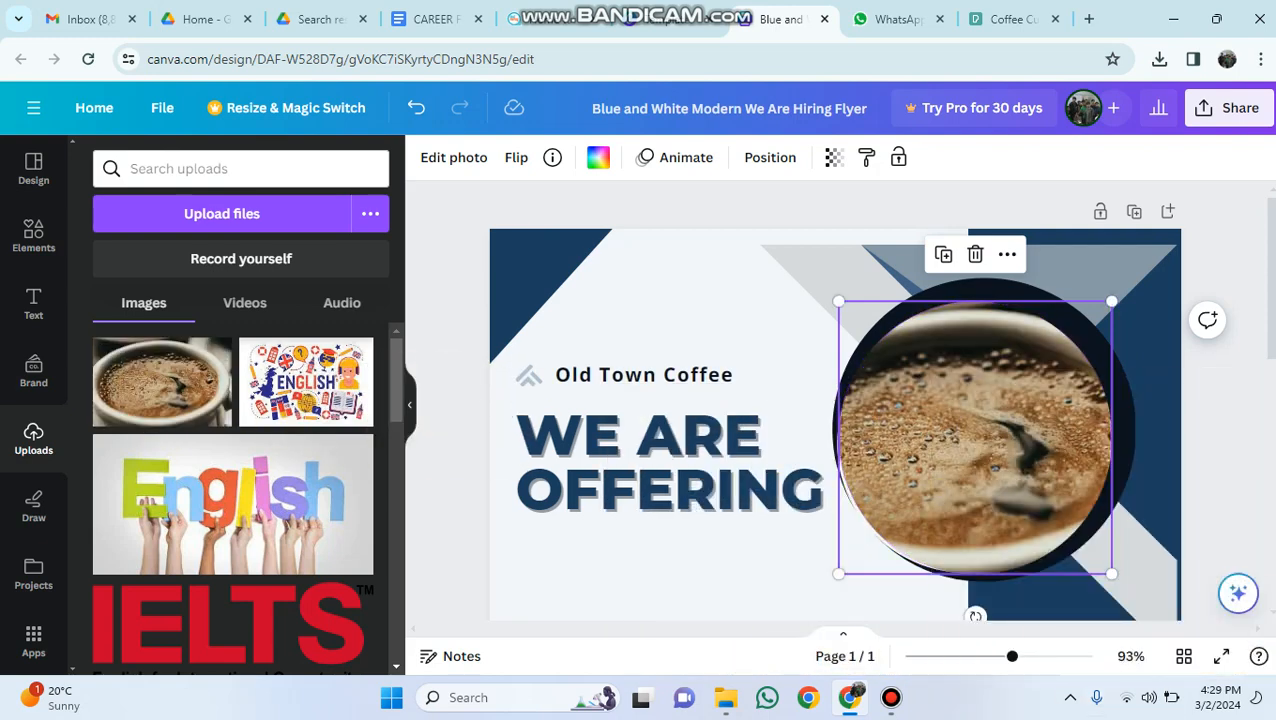
click(1168, 424)
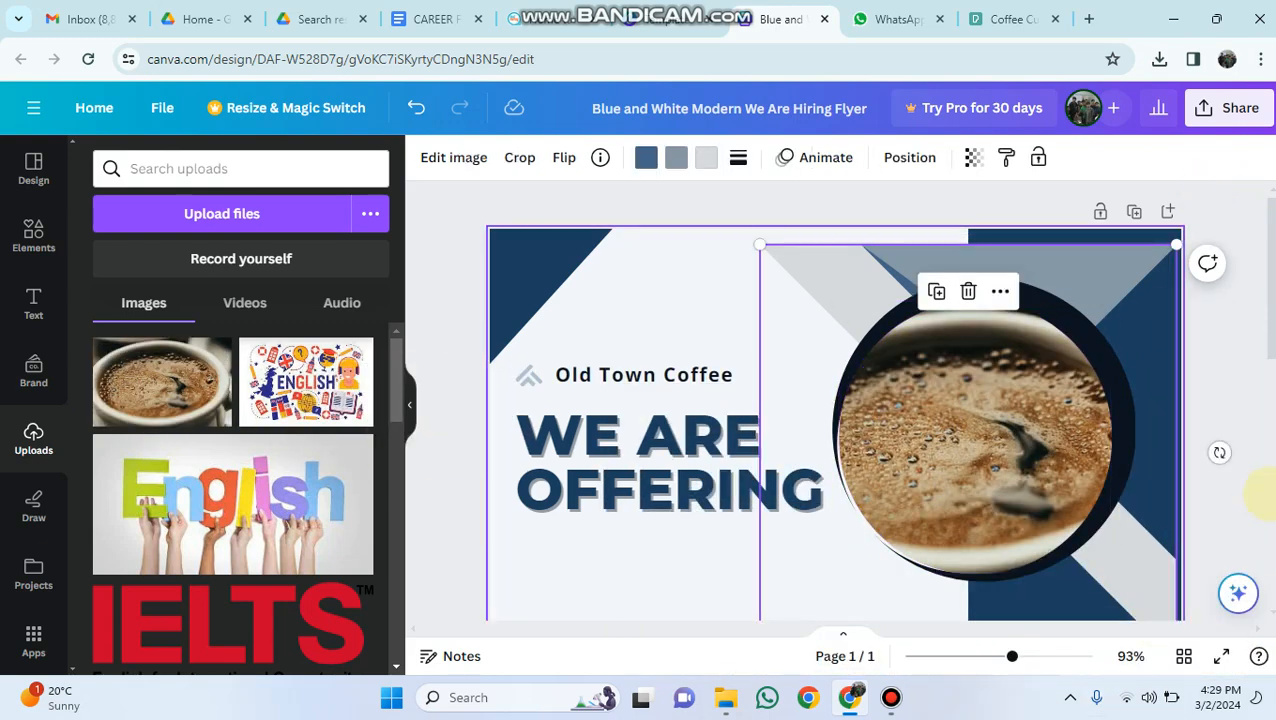
Reposition the coffee photo inside its circular frame by shifting it slightly to the right, and apply the crop
scroll(1100, 340, down, 2)
scroll(1063, 345, up, 1)
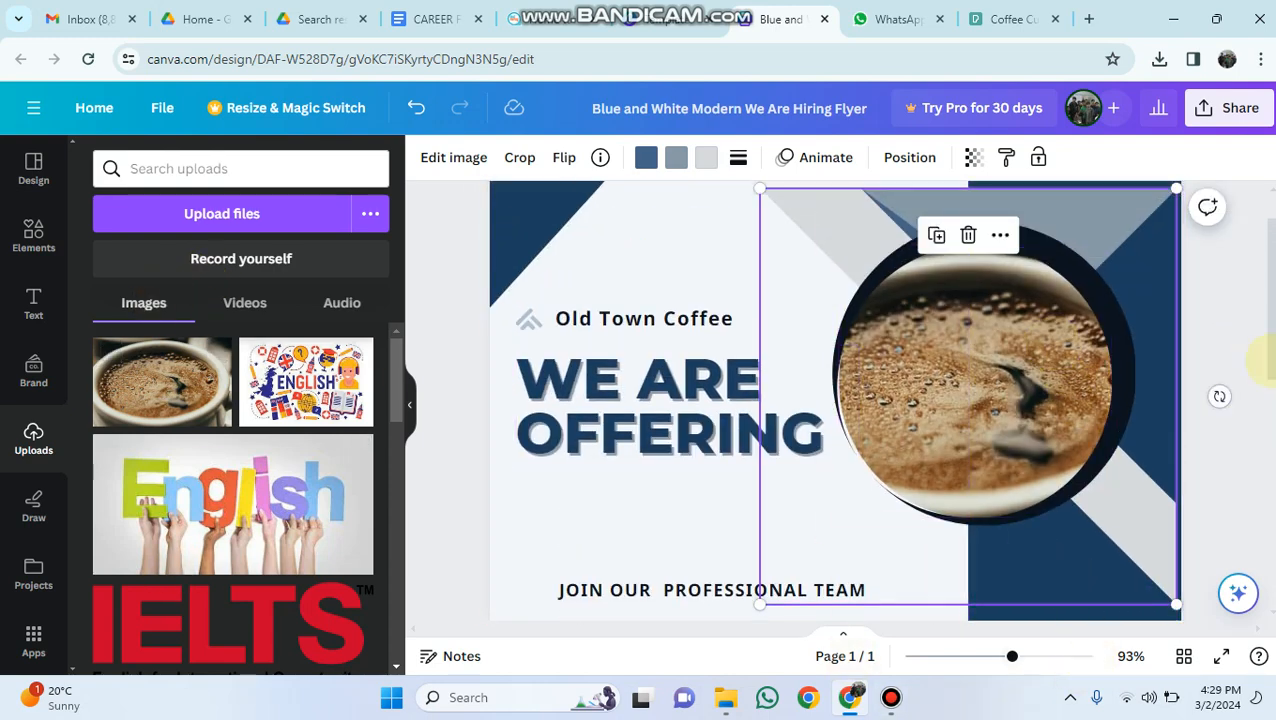
click(1043, 395)
double_click(1043, 395)
key(Escape)
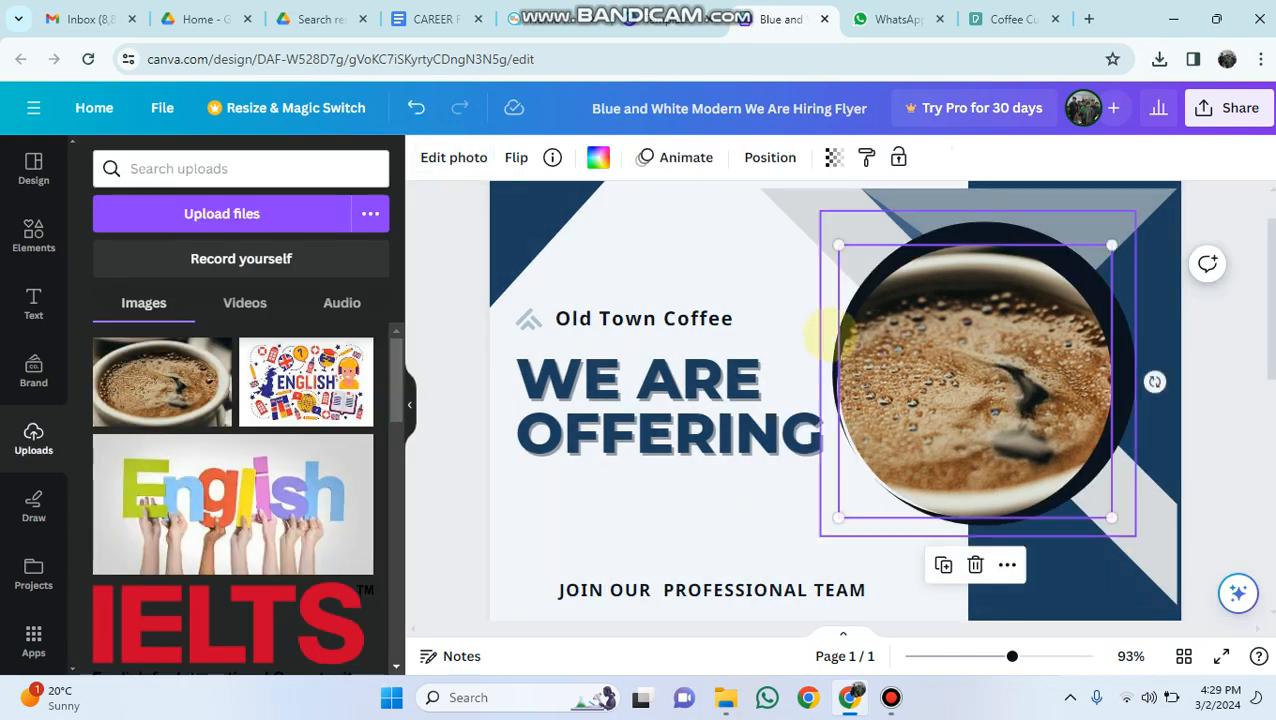
double_click(920, 355)
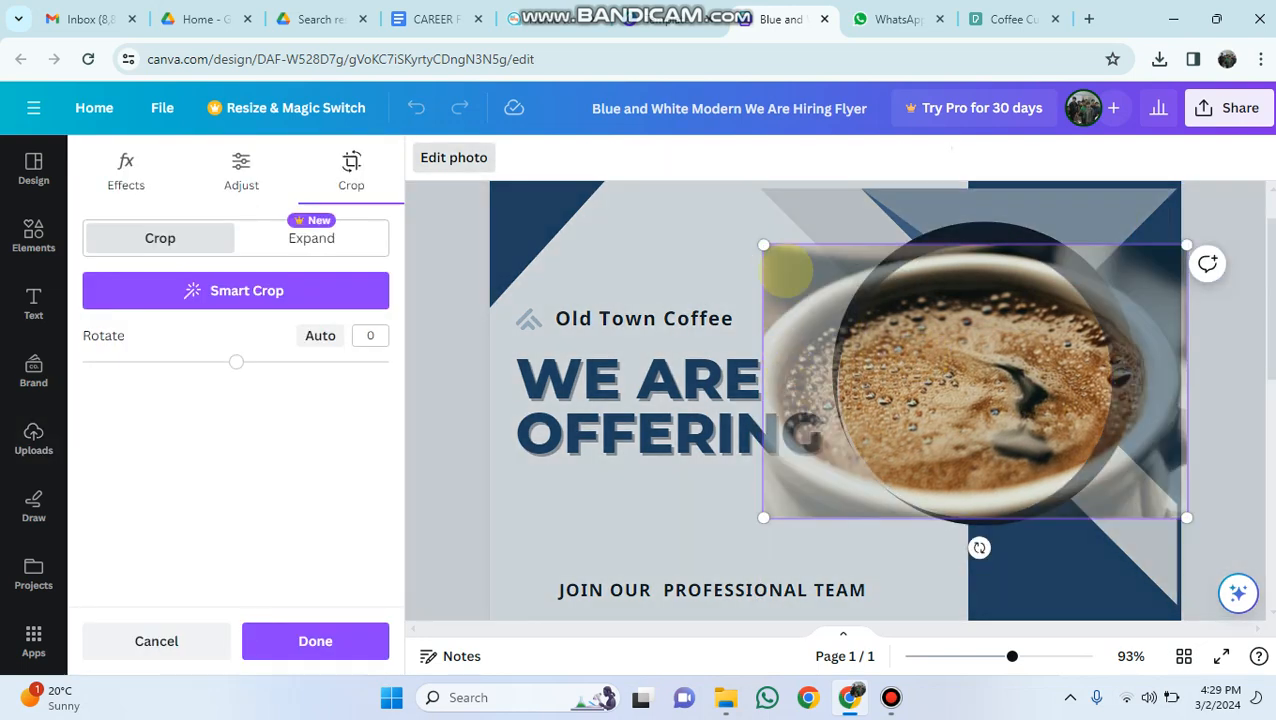
click(763, 244)
click(950, 352)
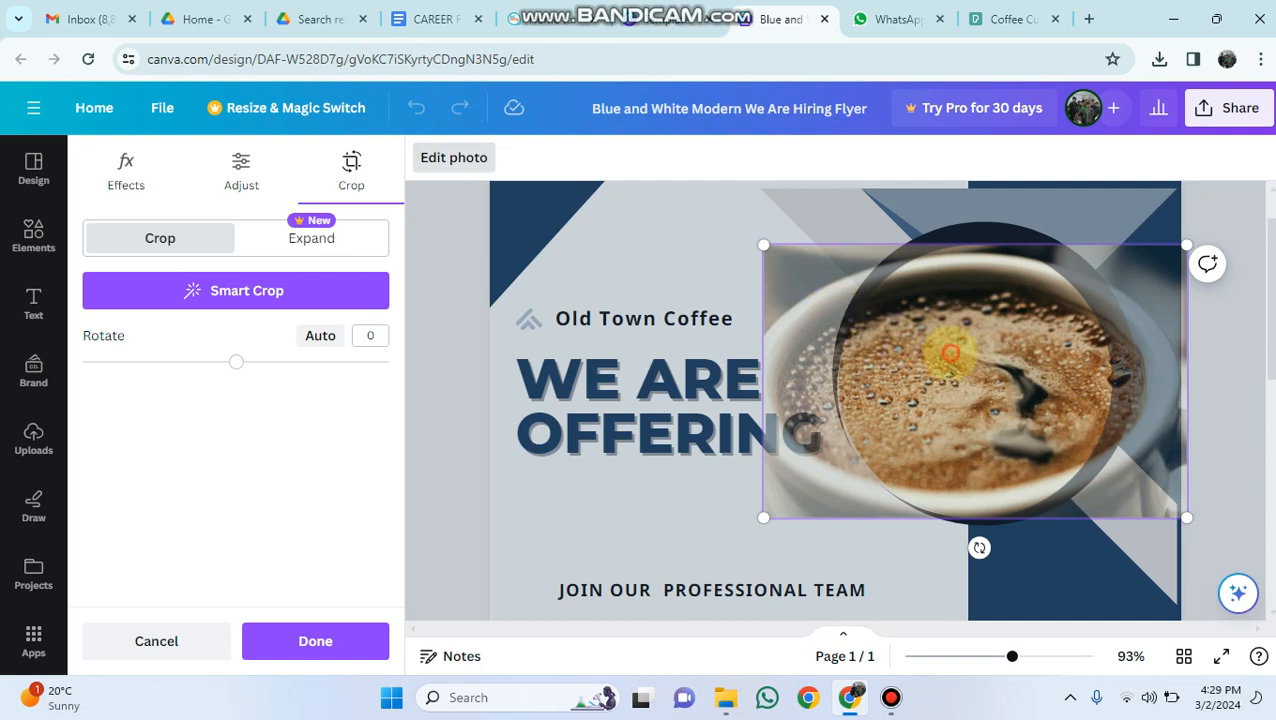
drag(950, 350, 1009, 358)
click(1237, 196)
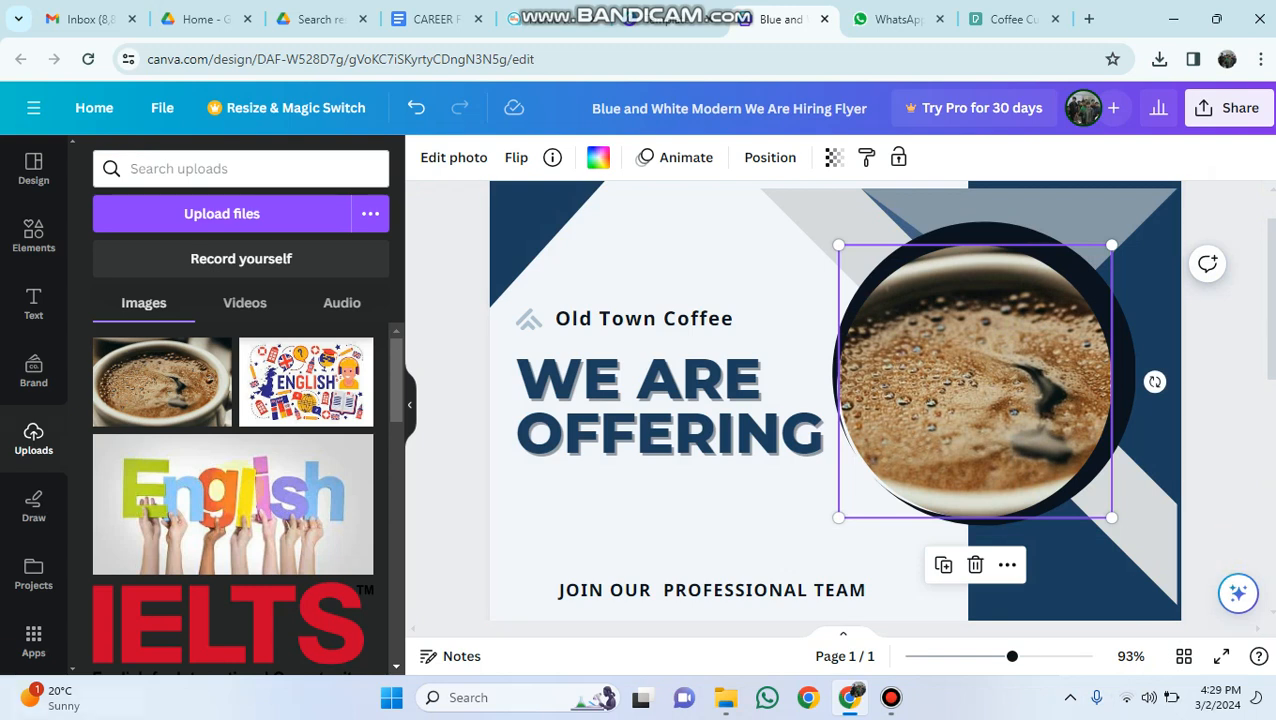
click(580, 494)
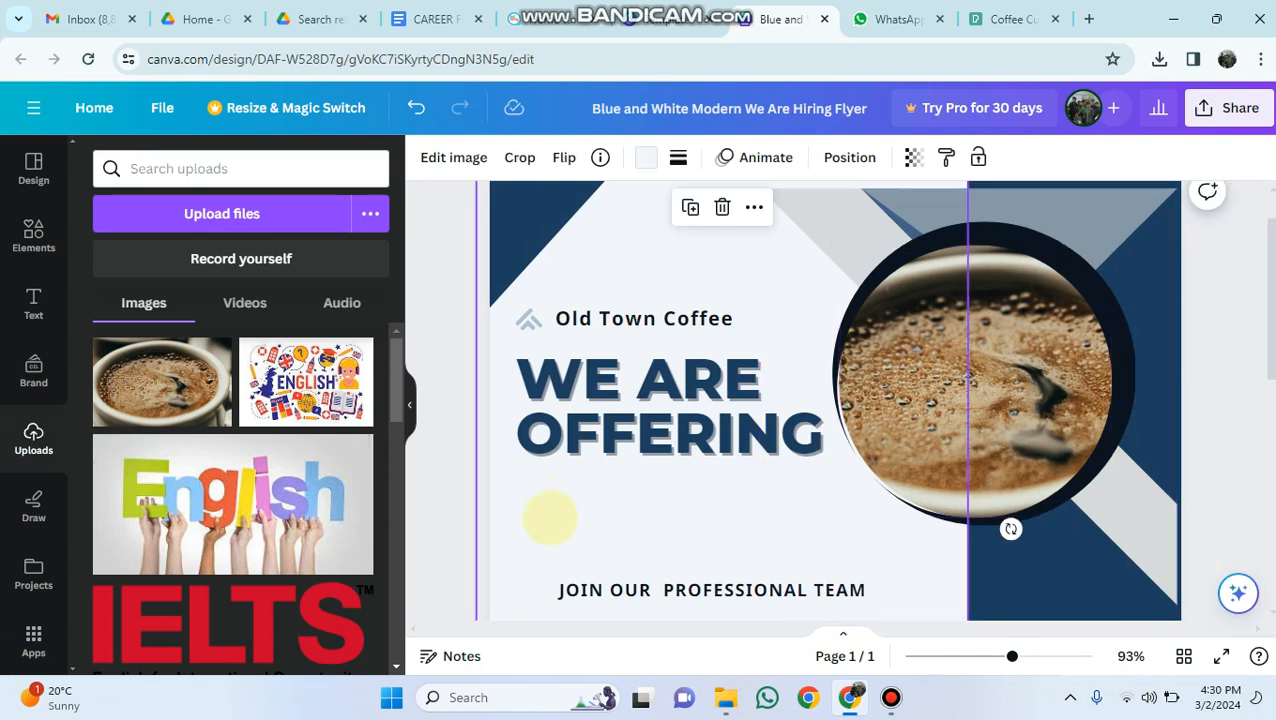
click(1218, 360)
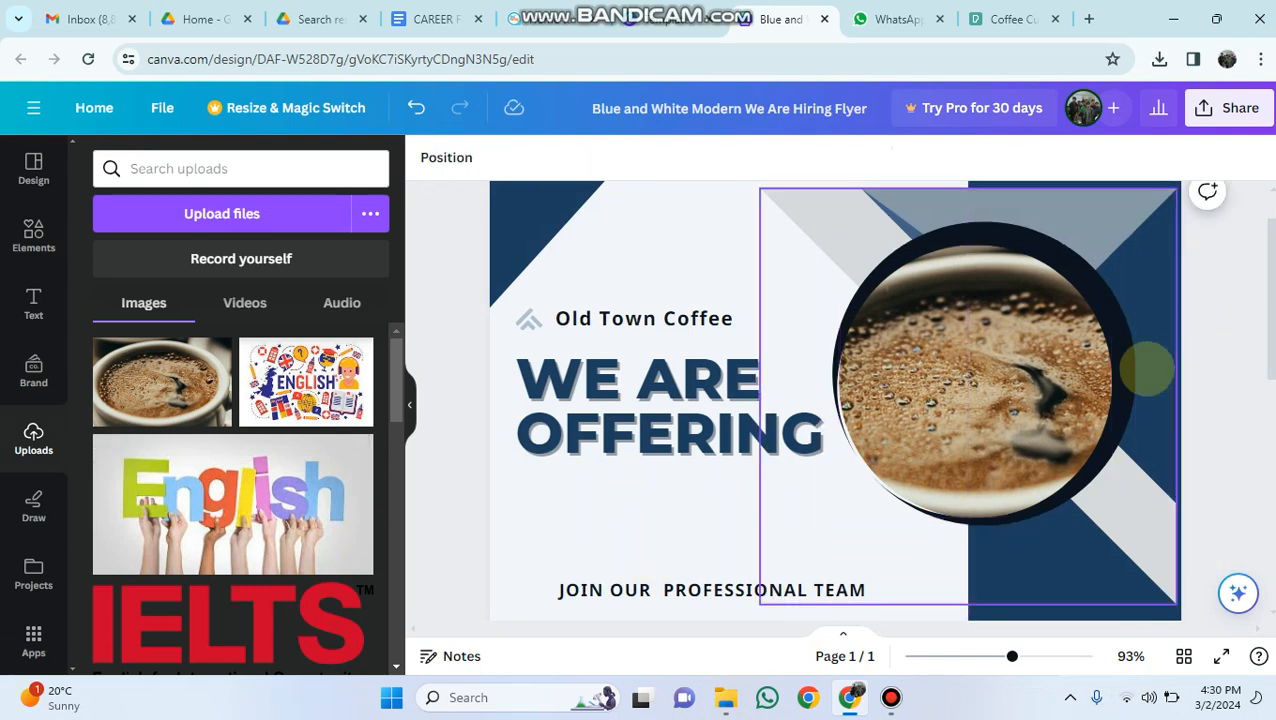
Replace the "JOIN OUR PROFESSIONAL TEAM" text with "SPECIAL COFFEE"
scroll(832, 535, down, 3)
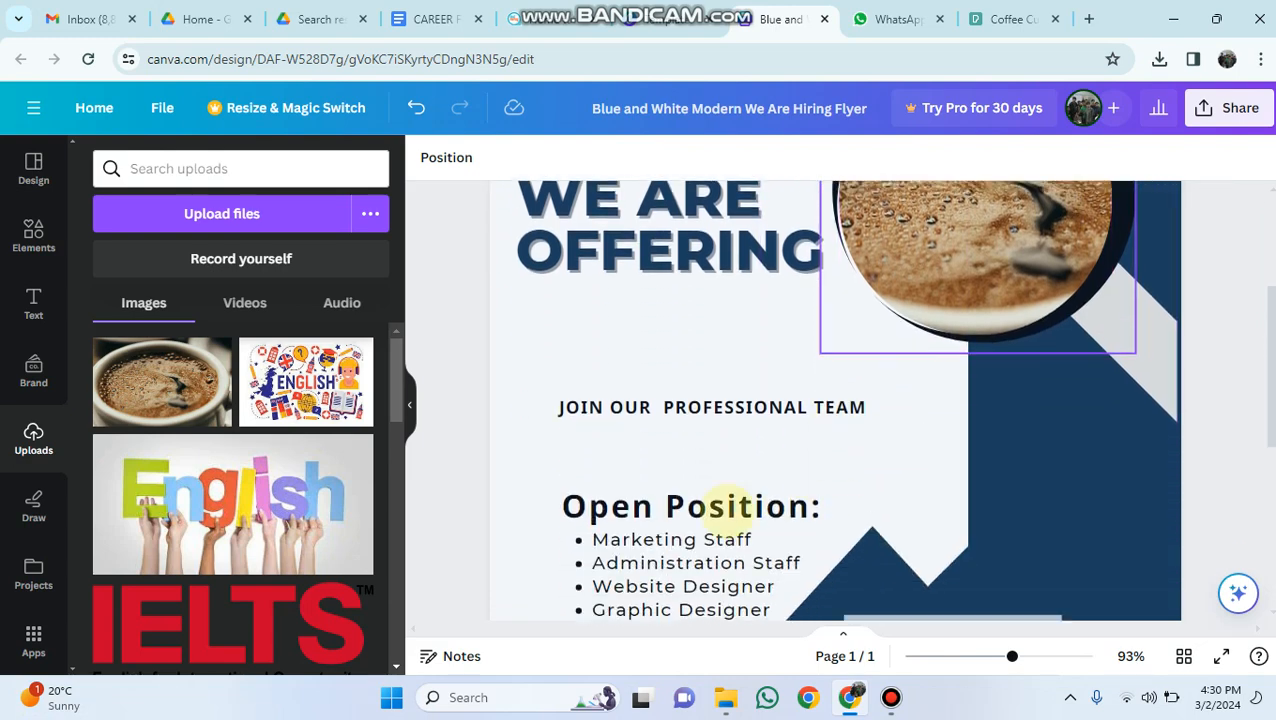
click(840, 403)
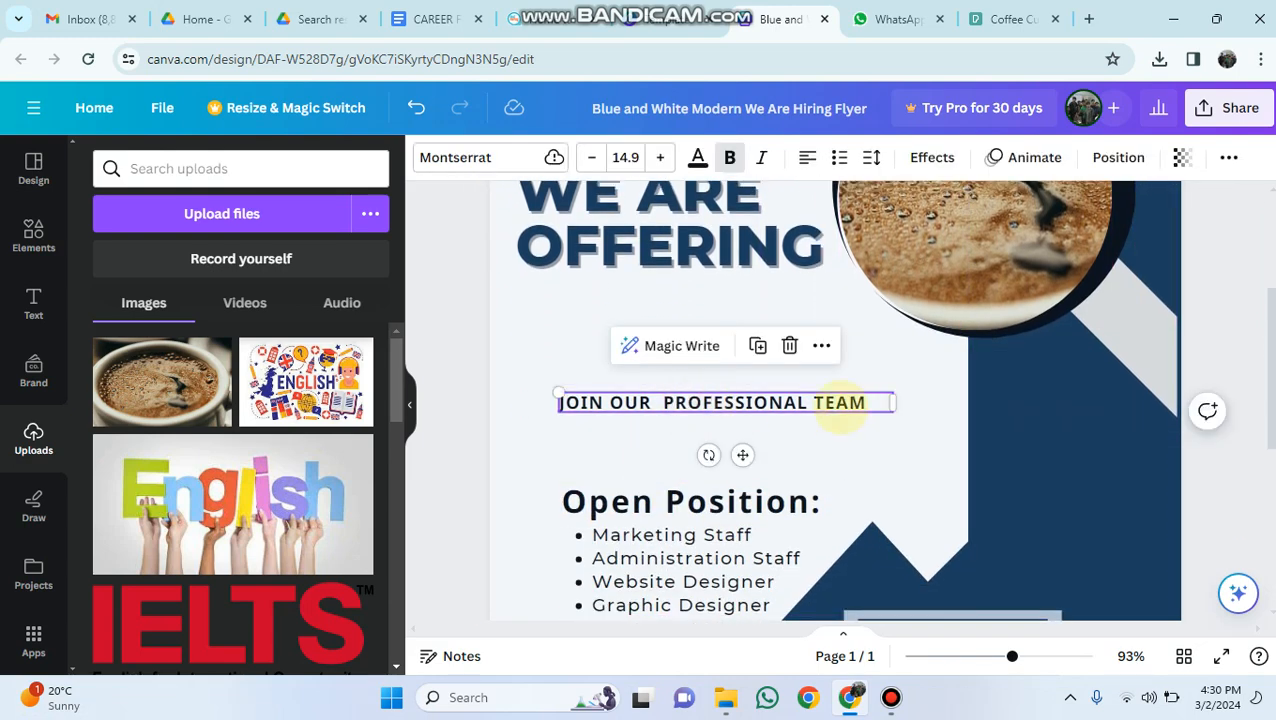
click(840, 403)
click(866, 402)
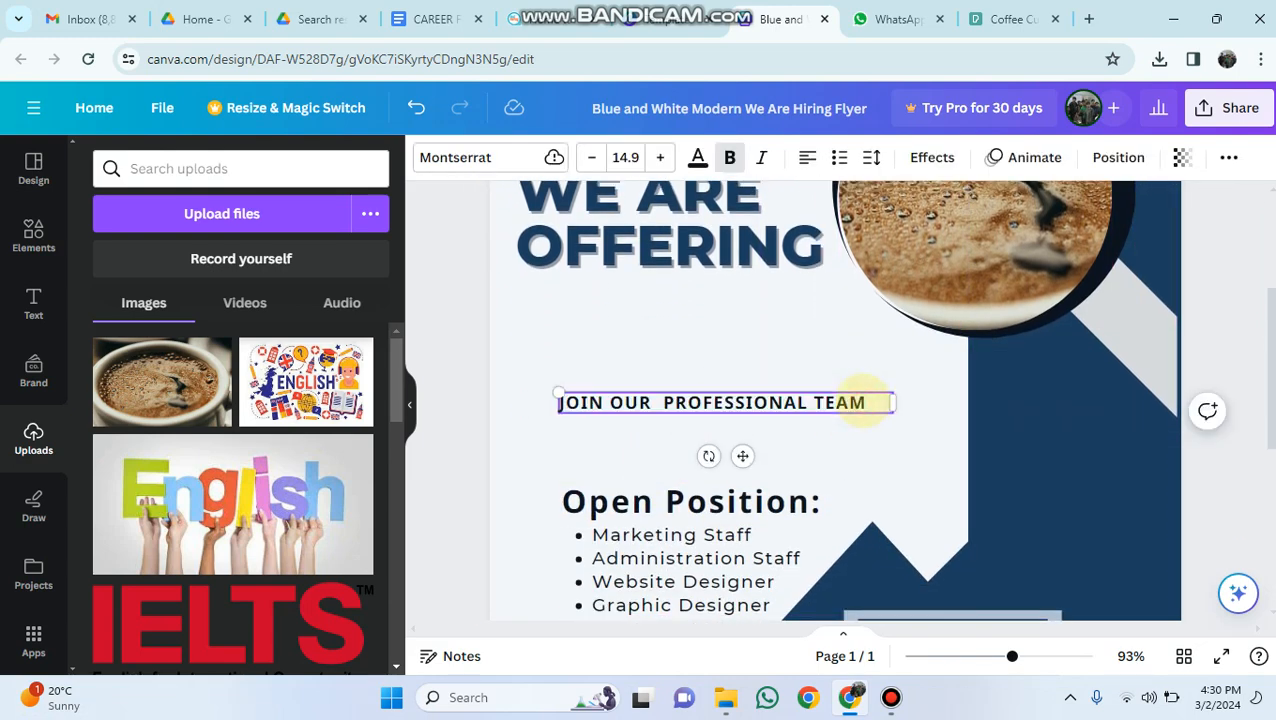
key(BackSpace)
key(BackSpace)
key(BackSpace)
key(BackSpace)
key(BackSpace)
key(BackSpace)
key(BackSpace)
key(BackSpace)
key(BackSpace)
key(BackSpace)
key(BackSpace)
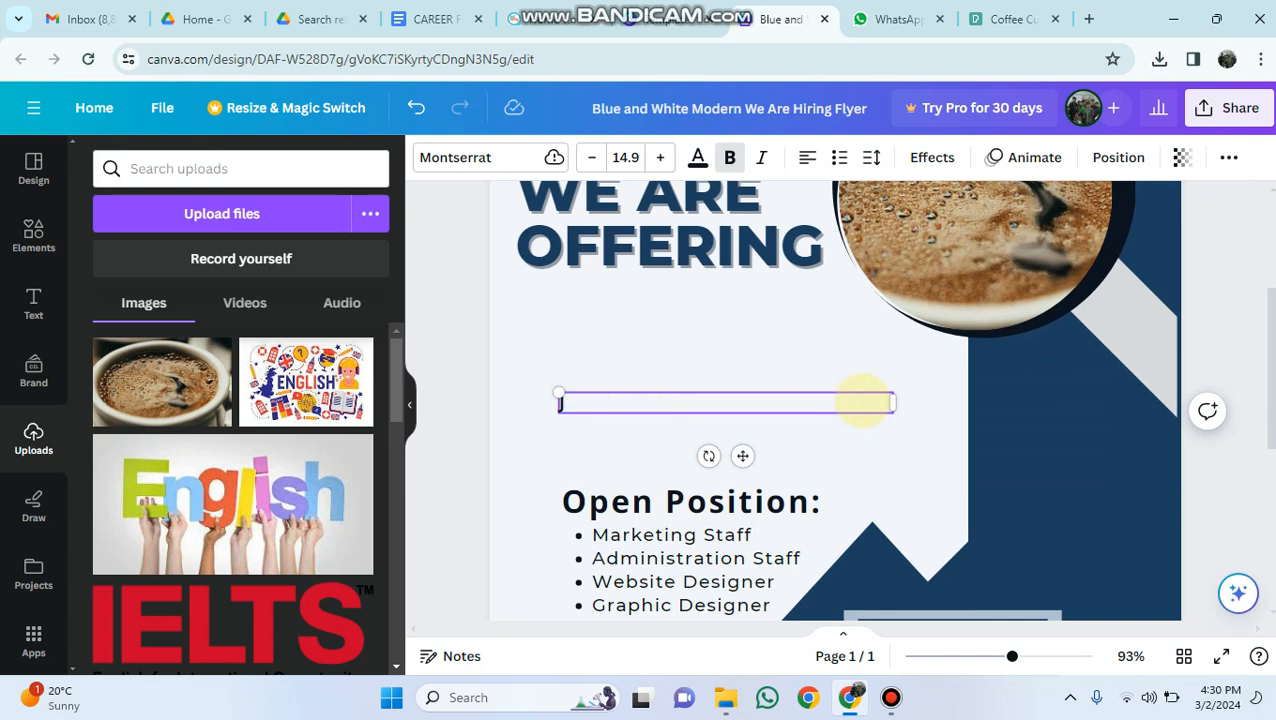
text(SPECIAL COFFEE)
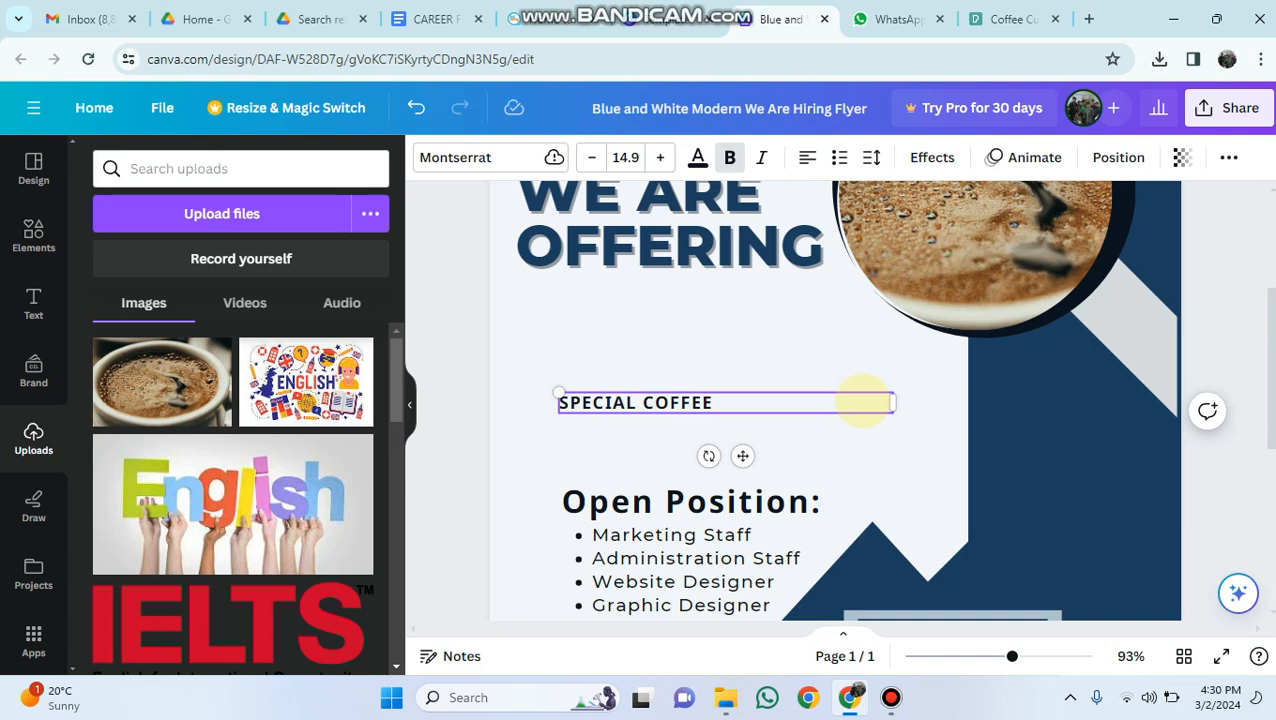
Move the SPECIAL COFFEE line and the Open Position block up beneath the WE ARE OFFERING heading
click(595, 575)
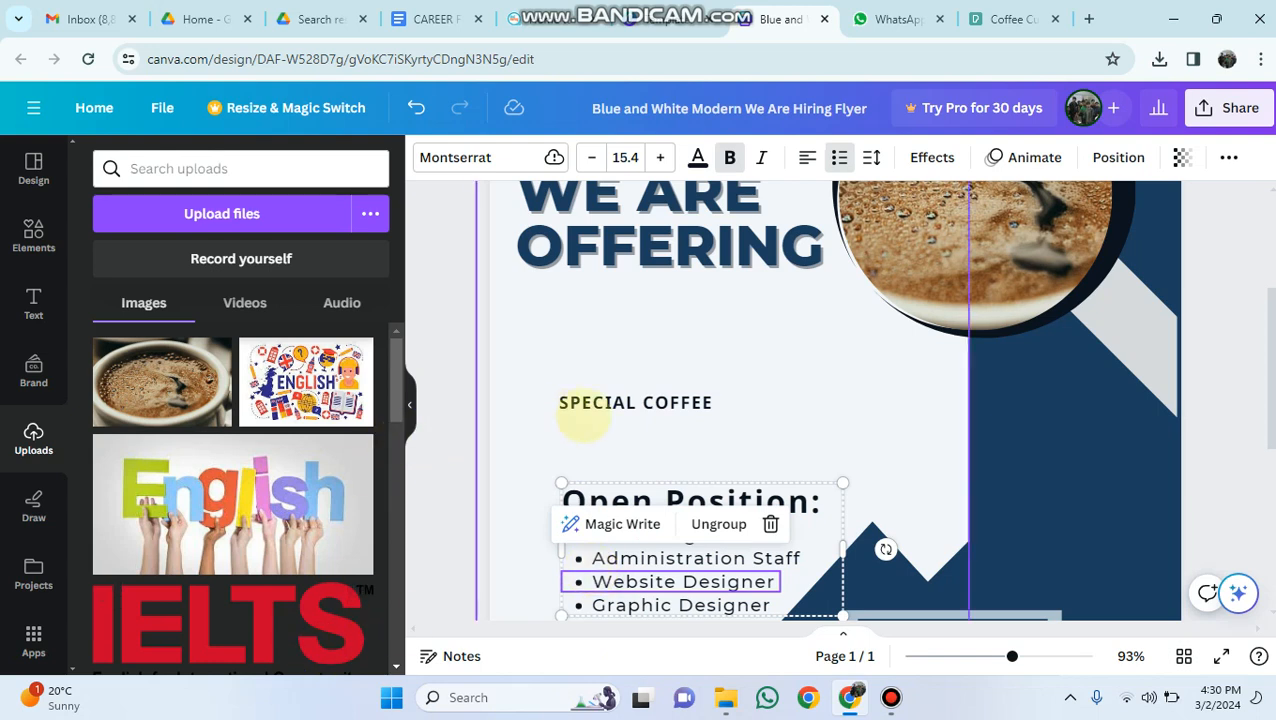
drag(616, 402, 592, 332)
click(658, 510)
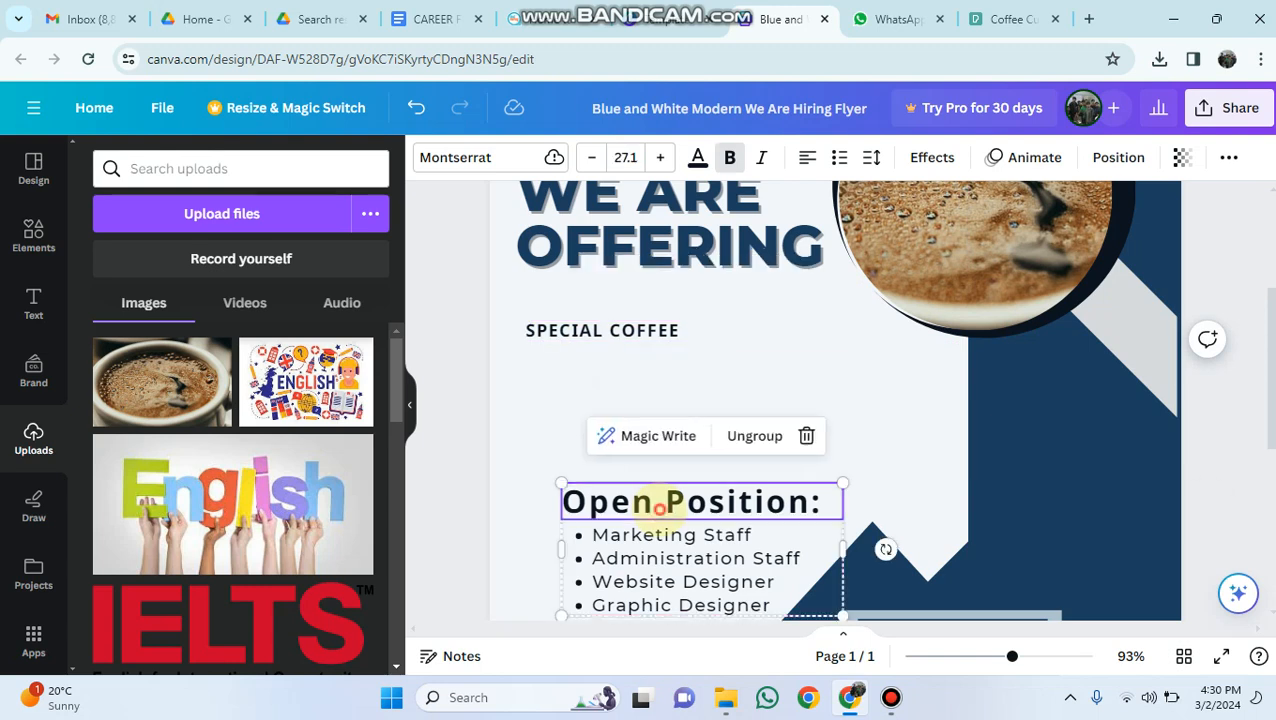
drag(668, 545, 637, 422)
Replace the "Open Position:" heading text with "Special Coffee"
double_click(788, 376)
click(795, 380)
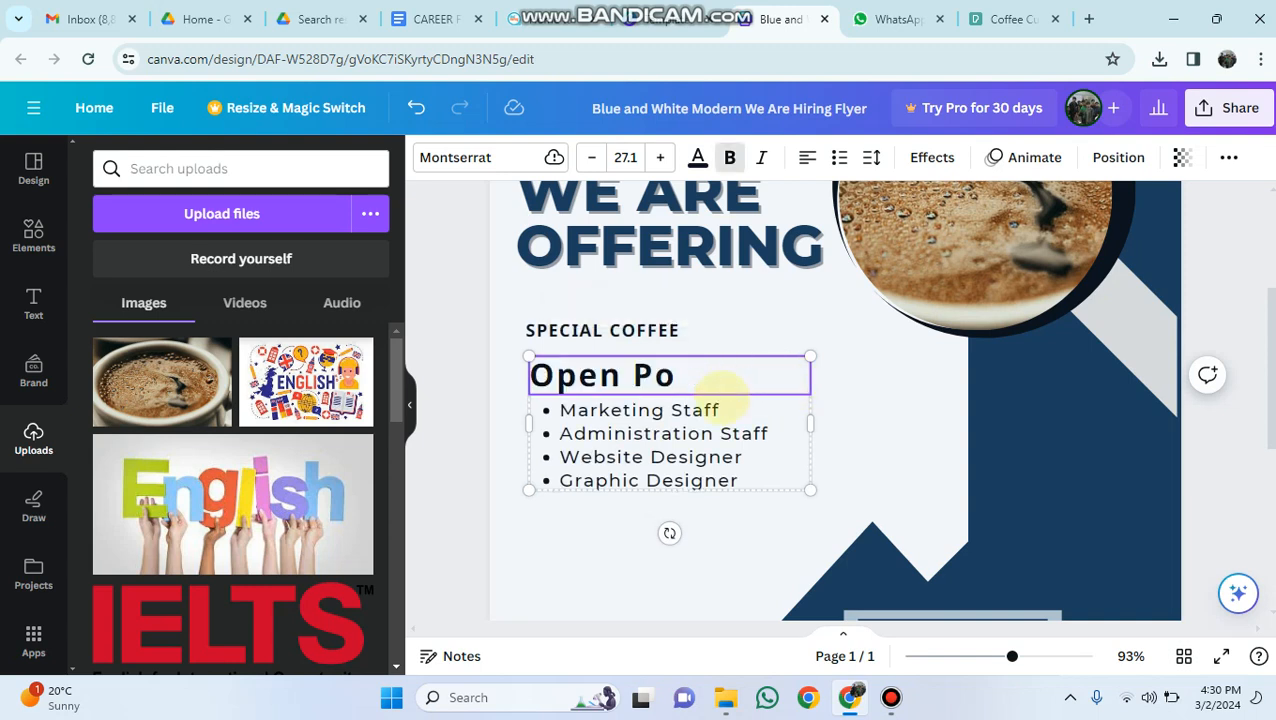
key(BackSpace)
key(BackSpace)
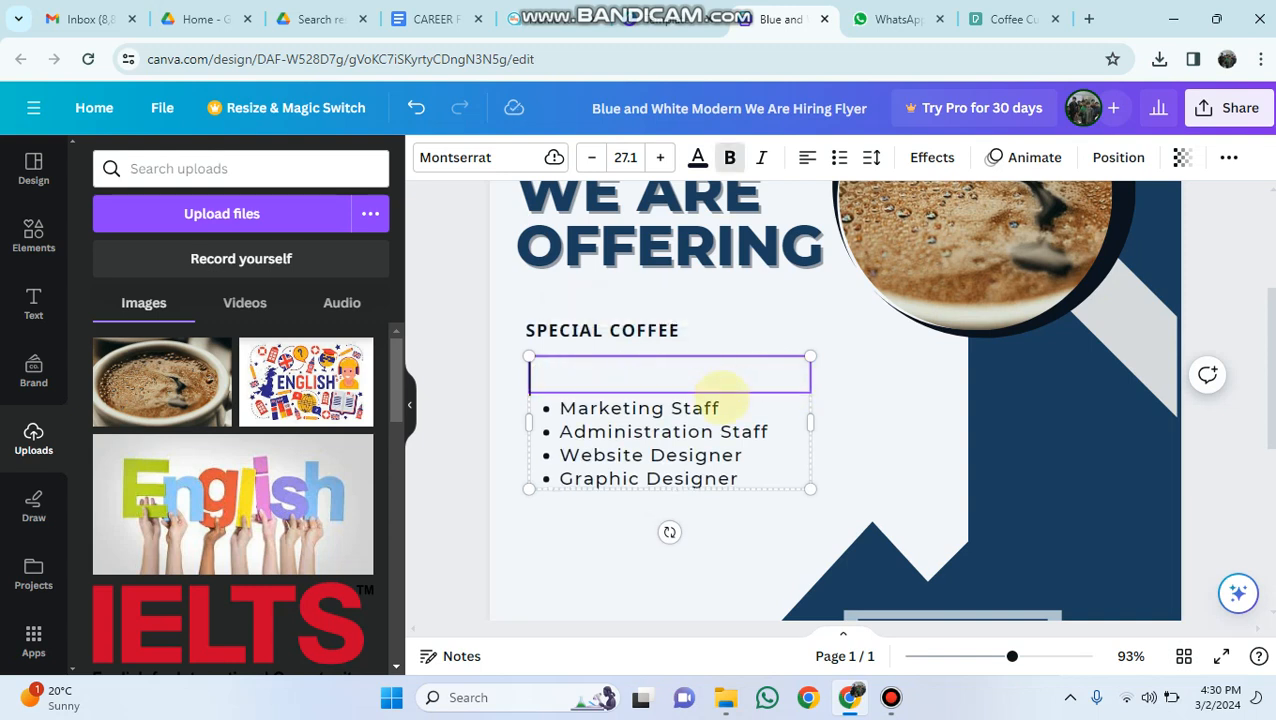
text(Special )
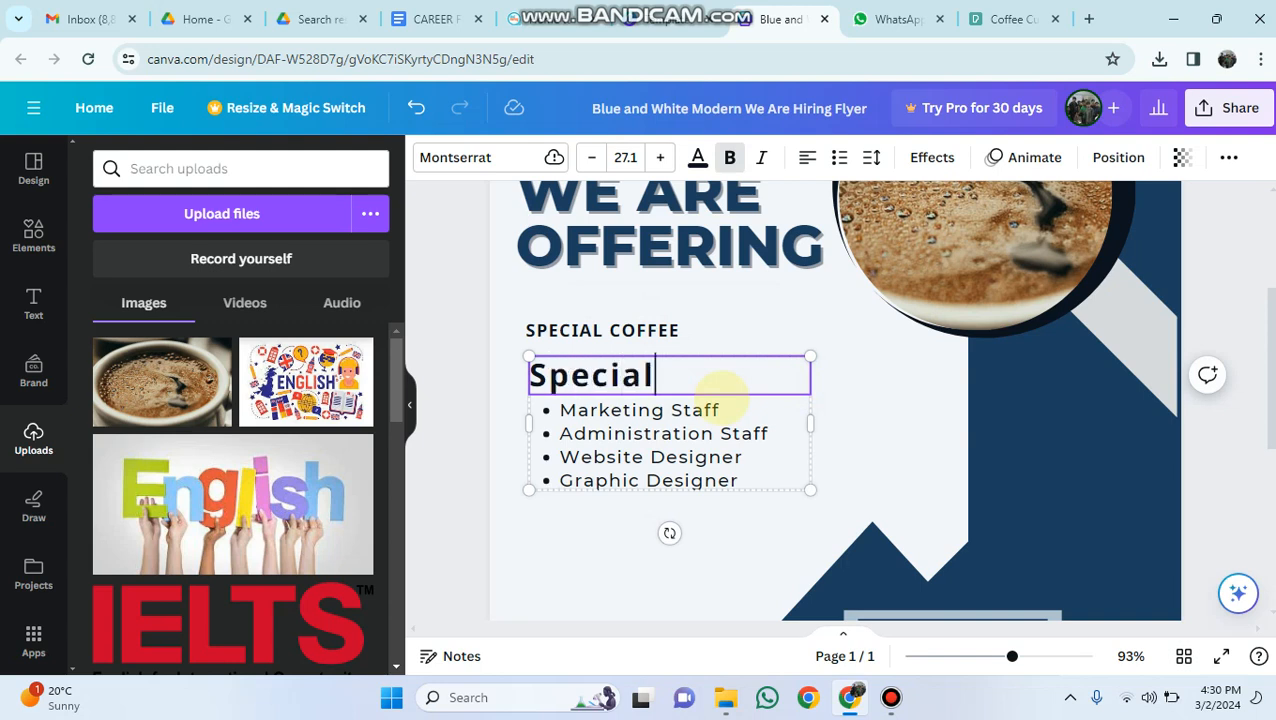
text(Coffee)
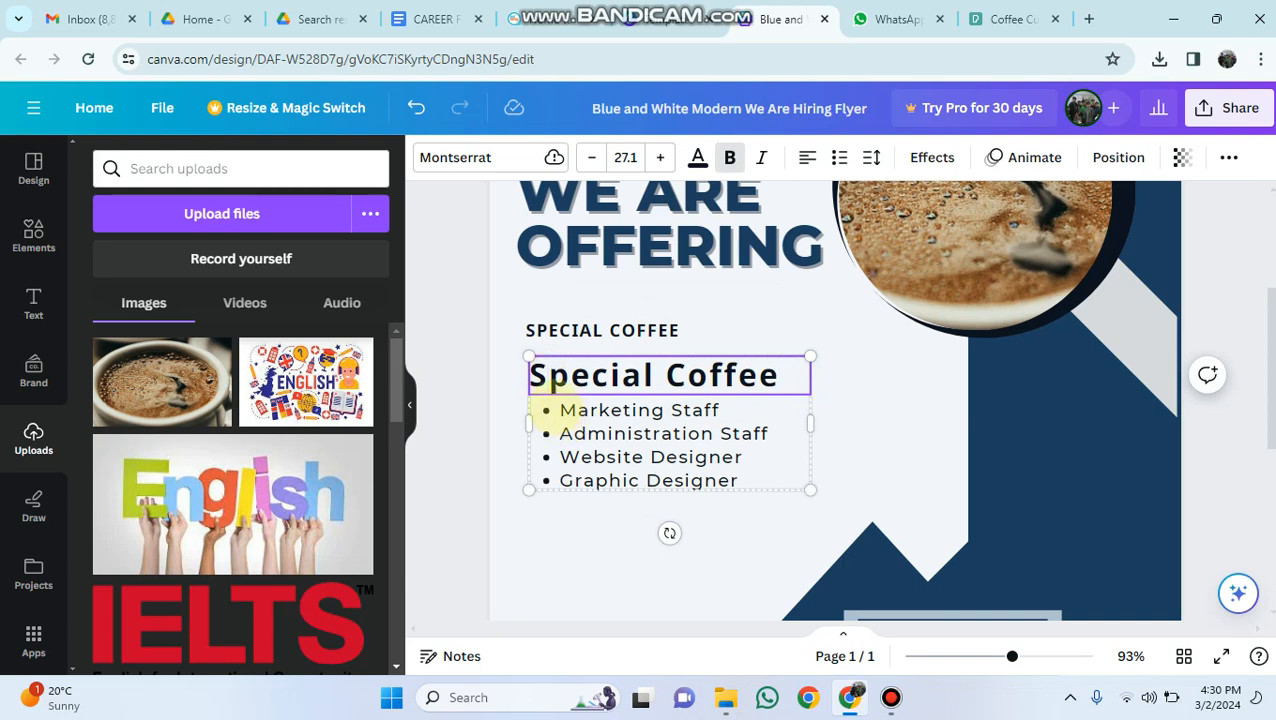
Delete all four job bullet items under the Special Coffee heading
triple_click(736, 484)
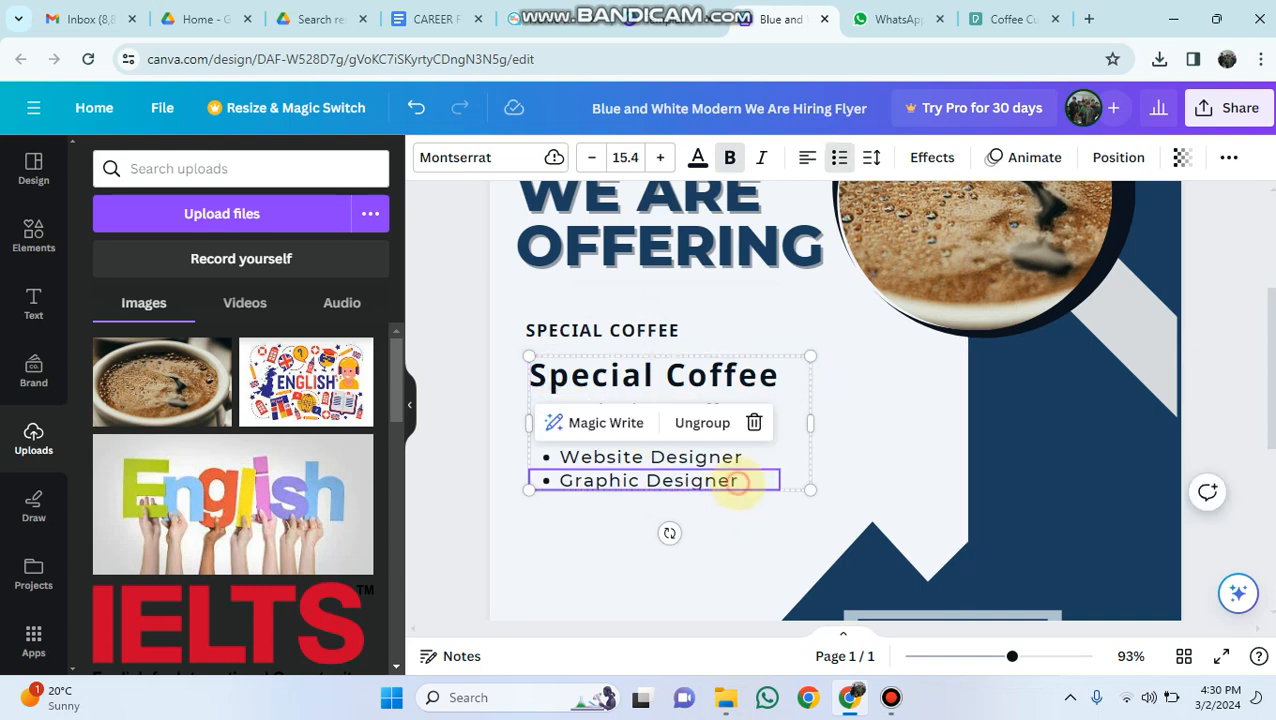
key(BackSpace)
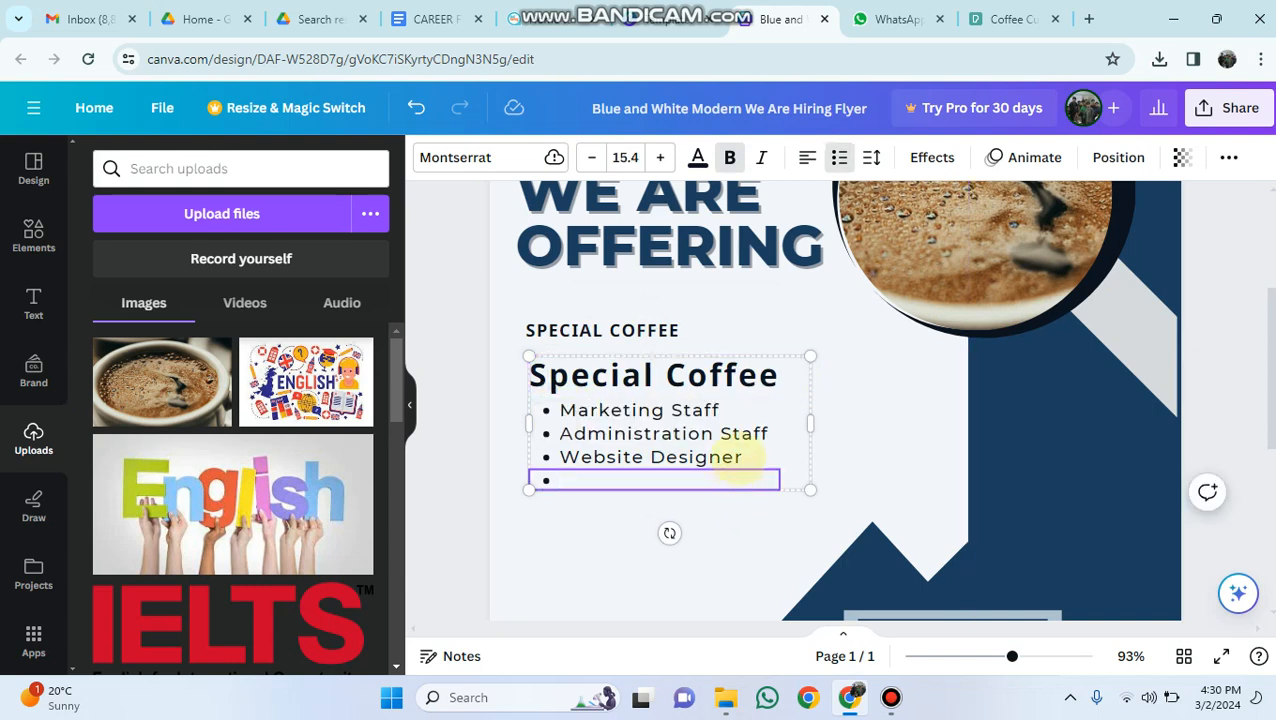
key(Escape)
triple_click(583, 458)
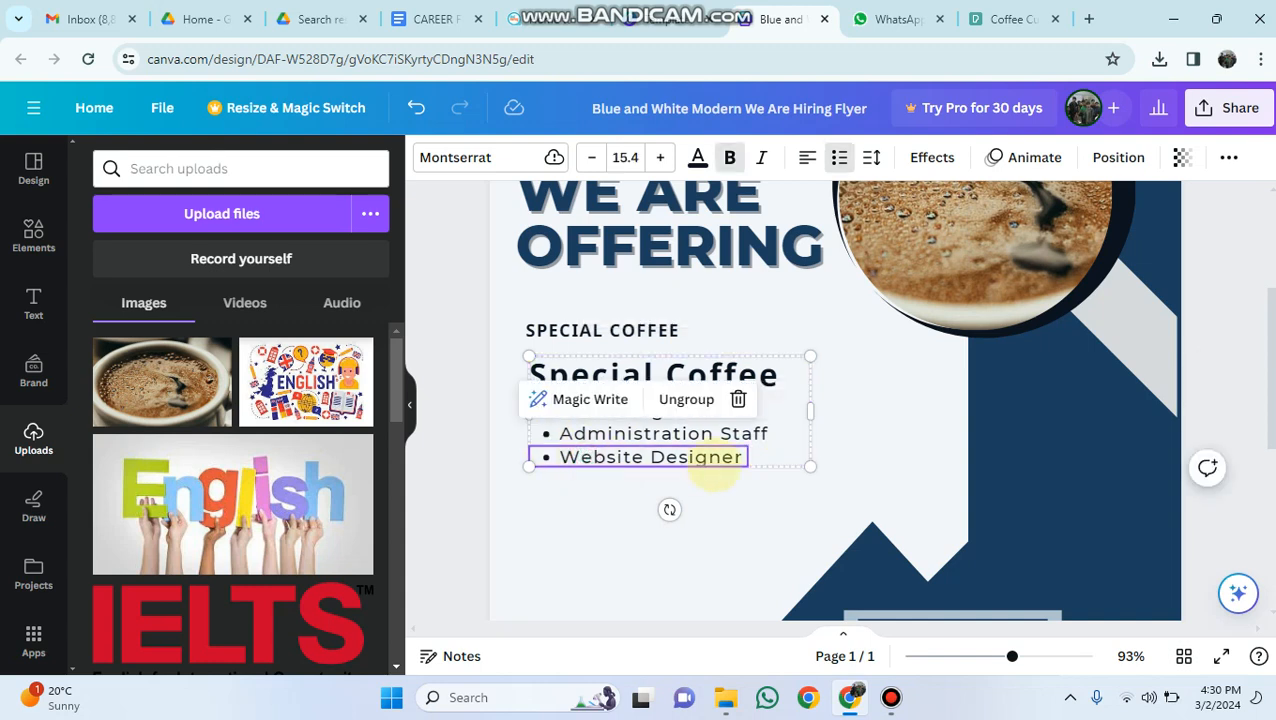
key(BackSpace)
triple_click(672, 433)
key(BackSpace)
key(Escape)
triple_click(606, 410)
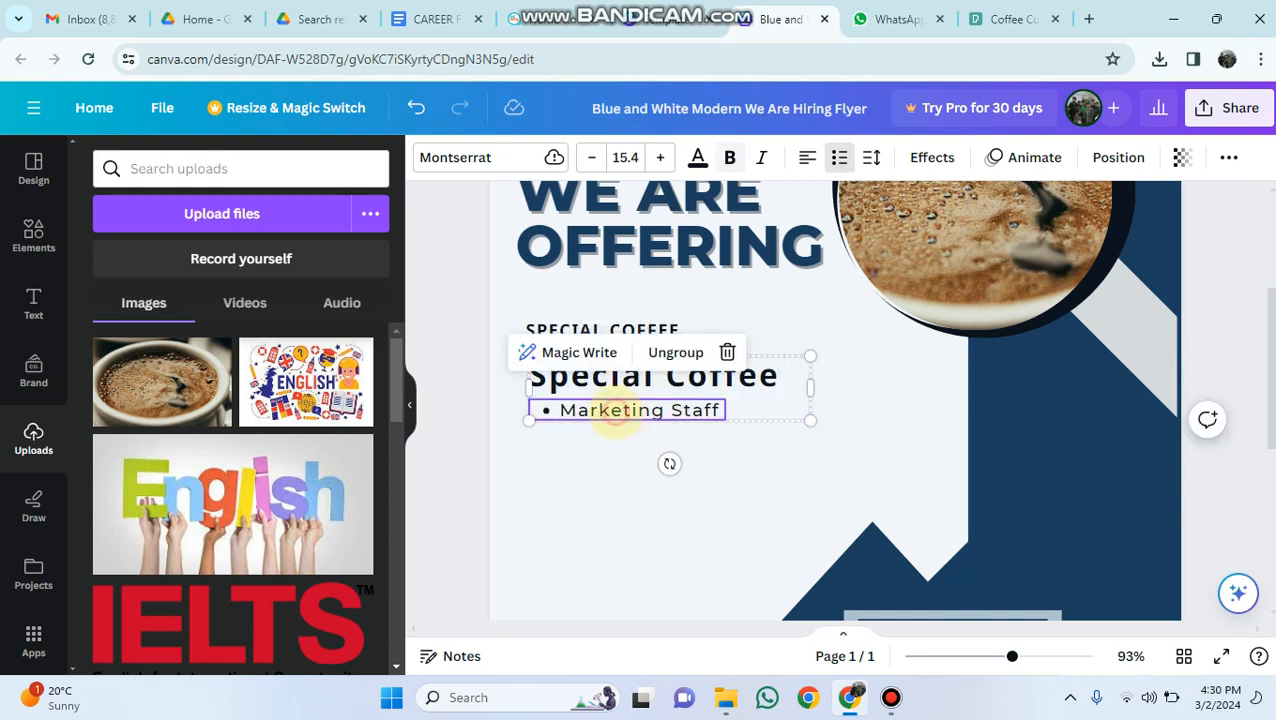
key(BackSpace)
key(BackSpace)
Move the small SPECIAL COFFEE line below the Special Coffee heading and replace its text with "RS 400"
drag(573, 334, 576, 416)
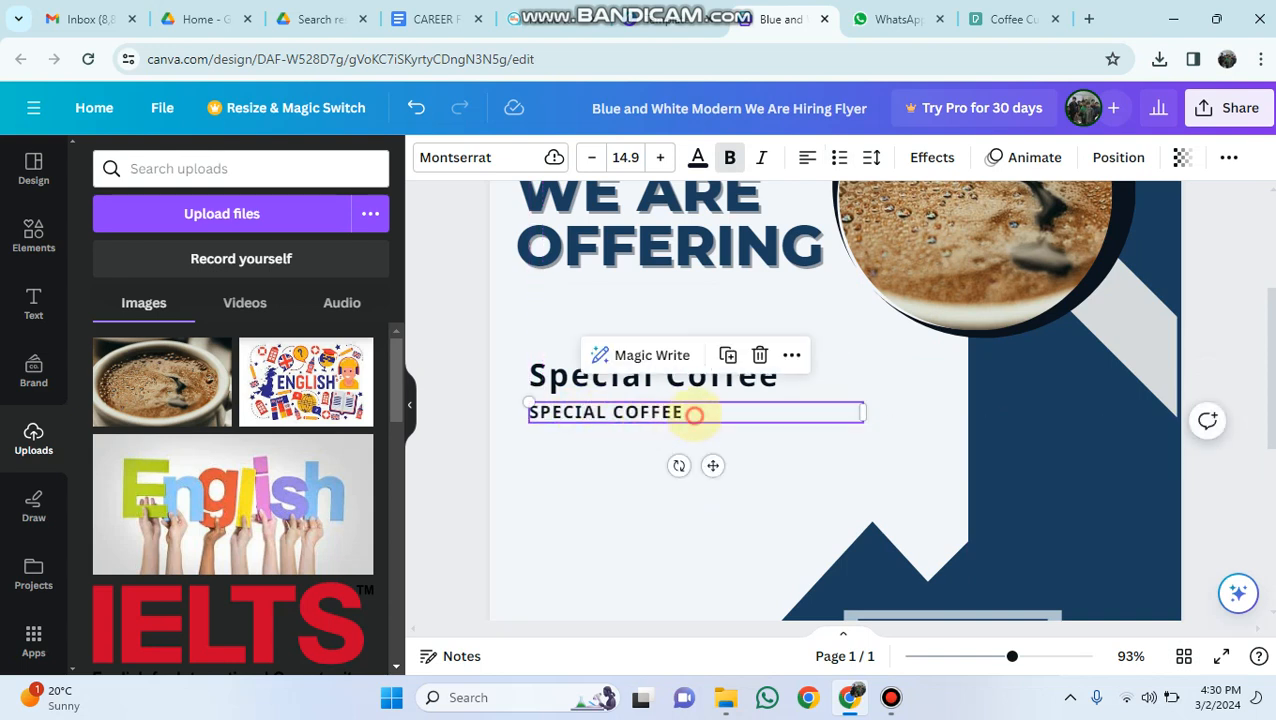
drag(694, 414, 660, 386)
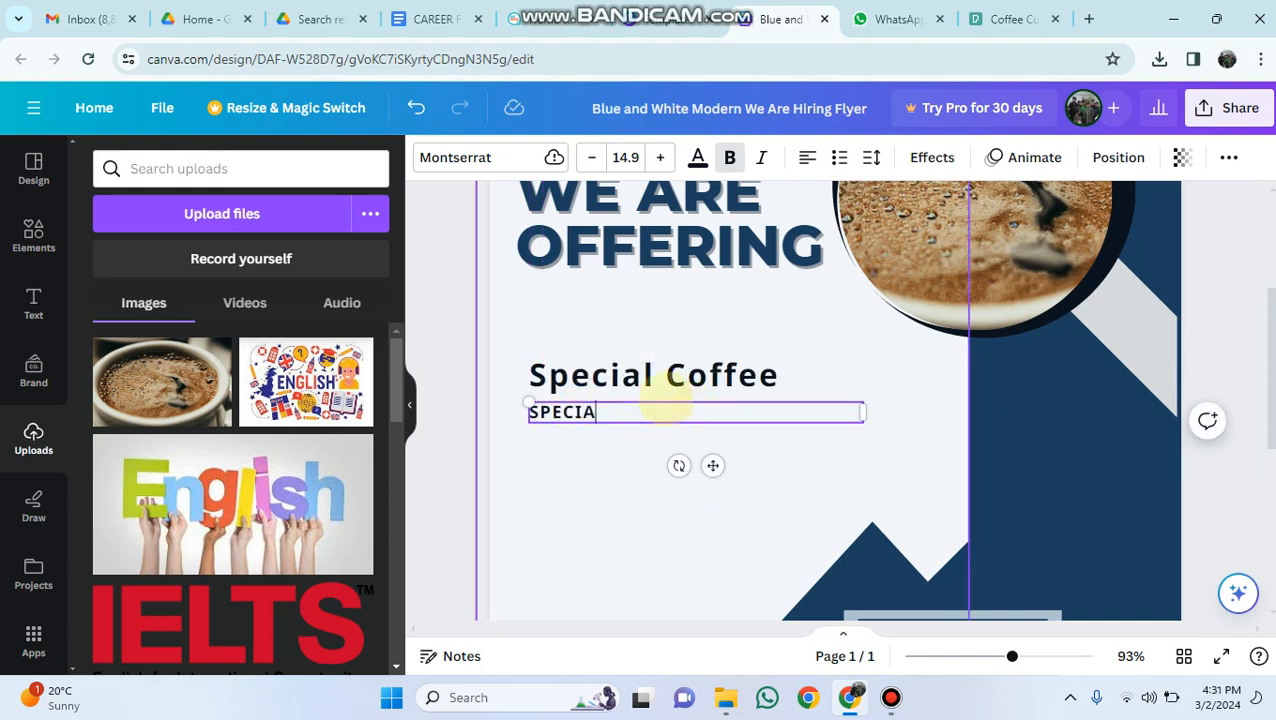
key(BackSpace)
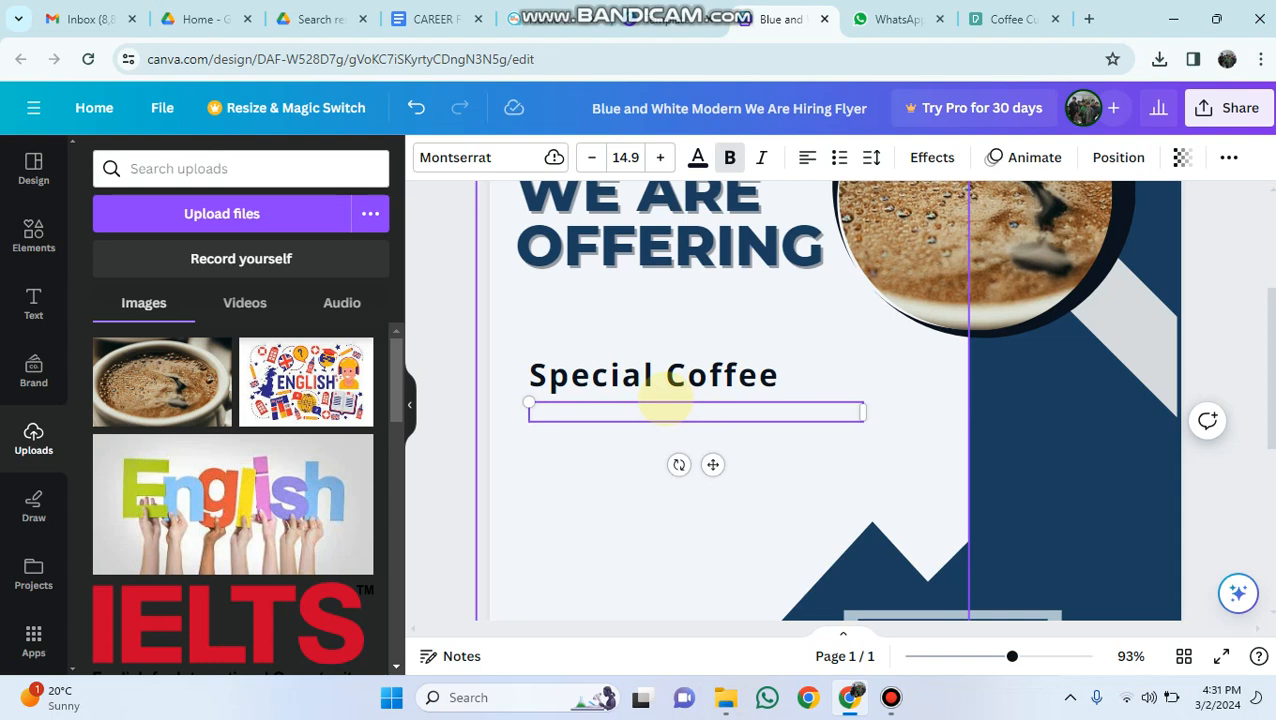
text(RS 400)
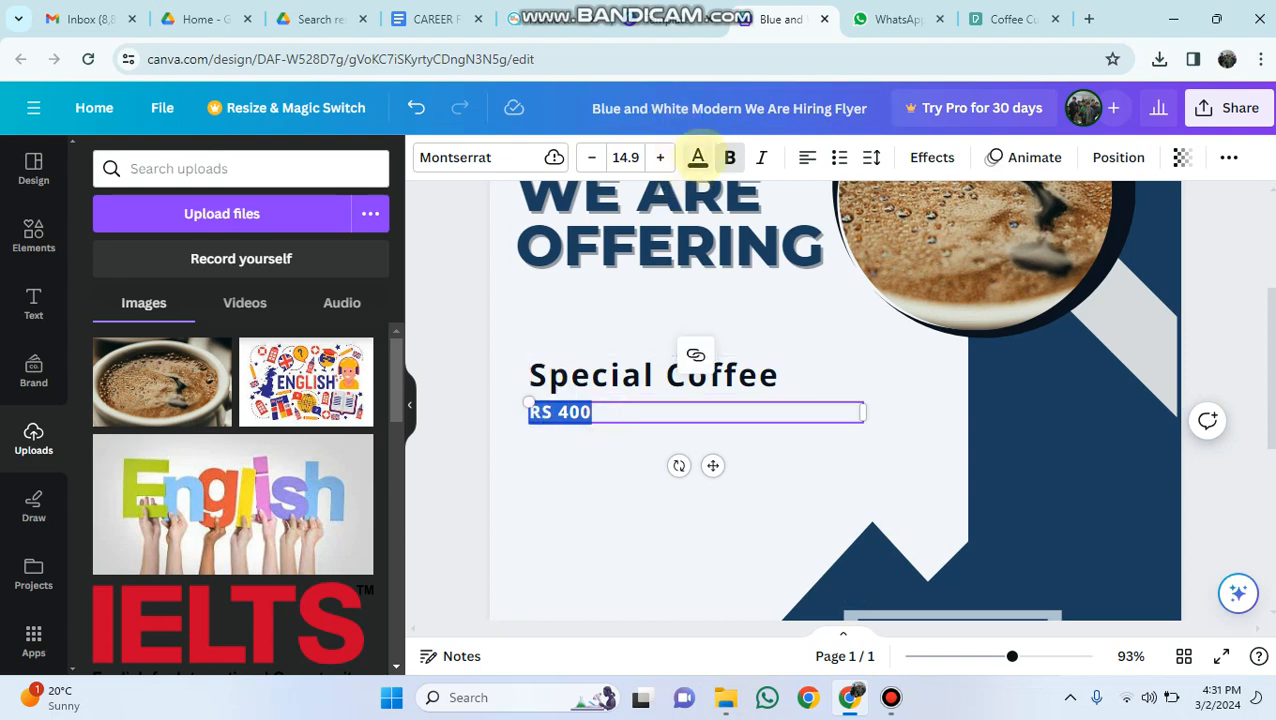
Change the "RS 400" price text to the custom blue color #2C0BF8
click(698, 157)
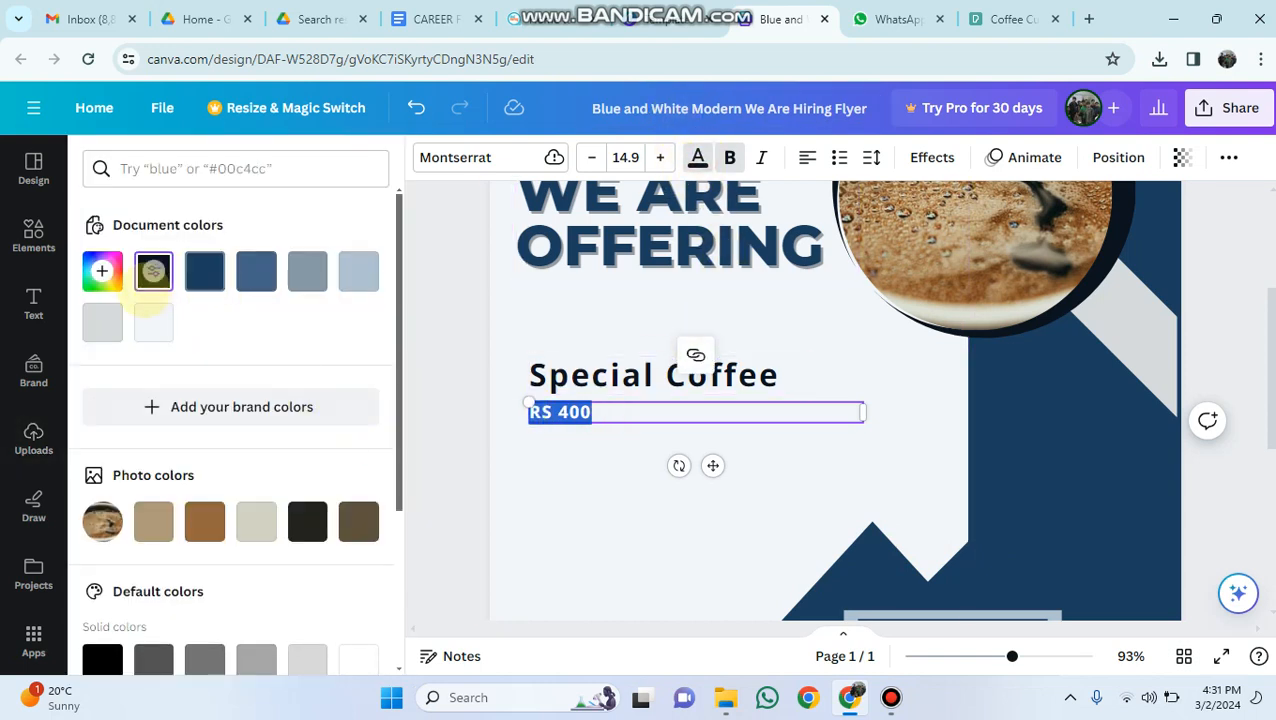
click(102, 271)
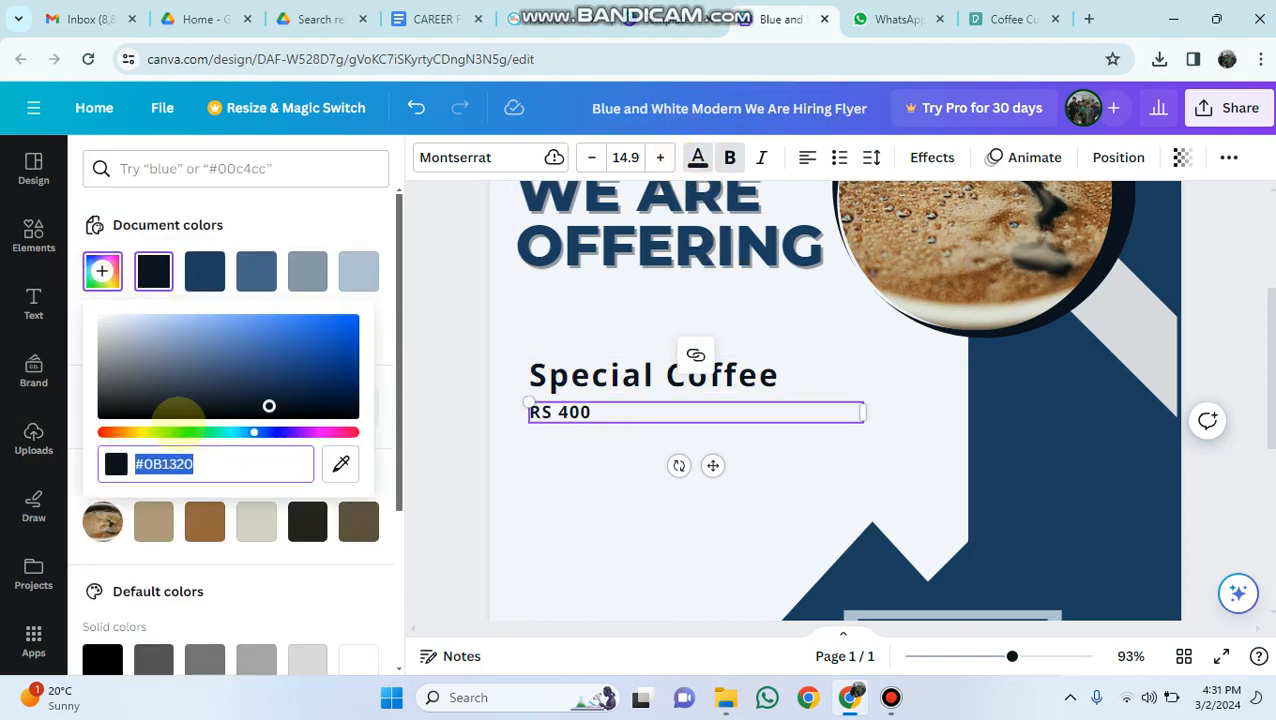
drag(178, 432, 220, 432)
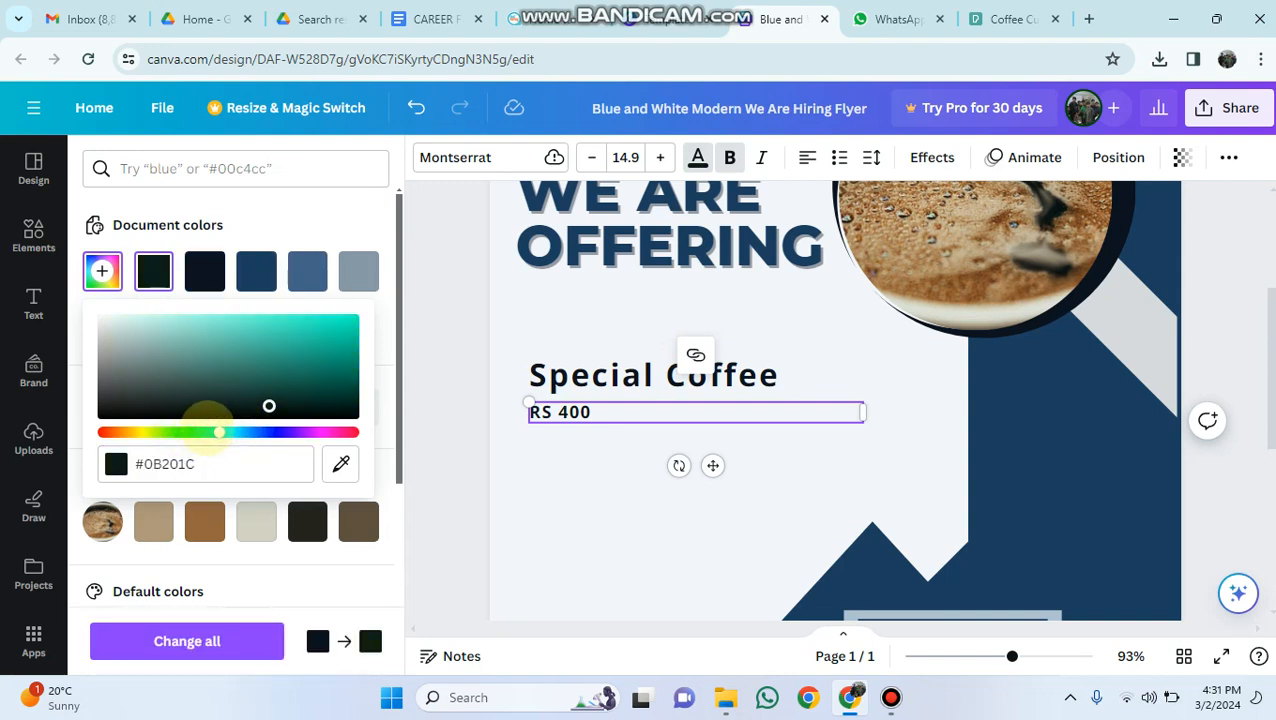
click(347, 319)
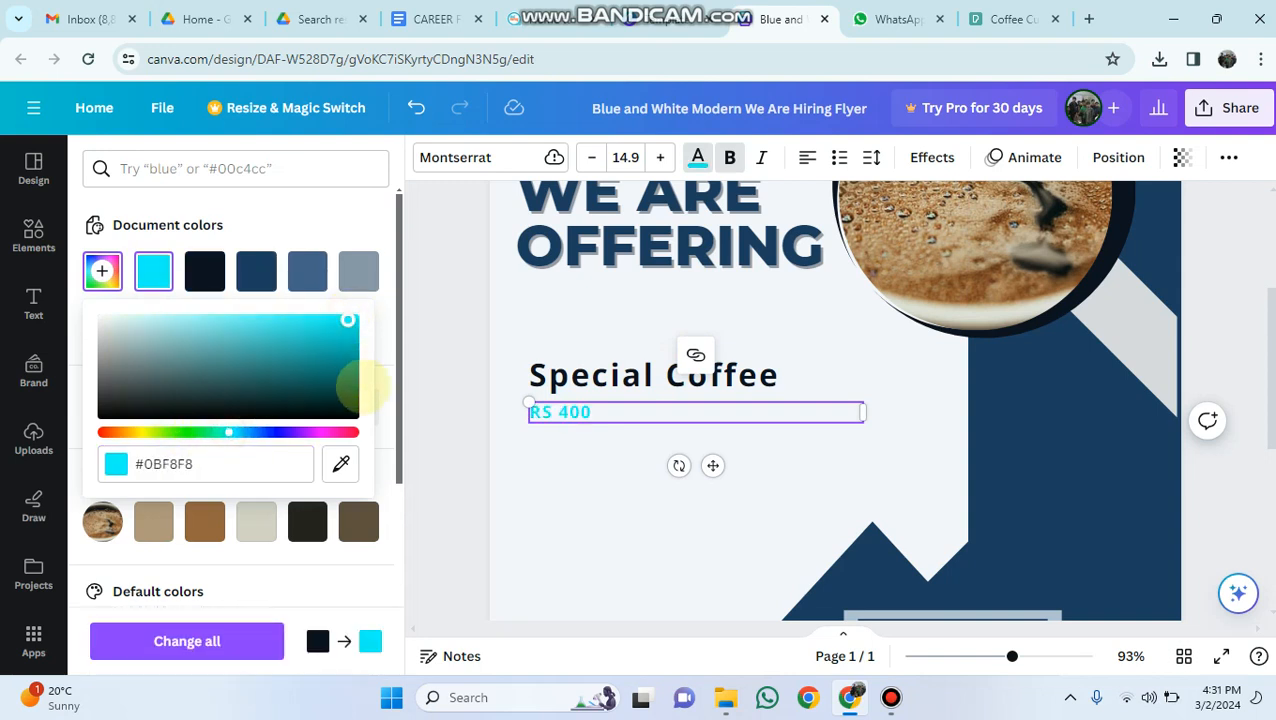
mouse_move(257, 432)
mouse_down()
mouse_move(305, 432)
mouse_move(277, 432)
mouse_up()
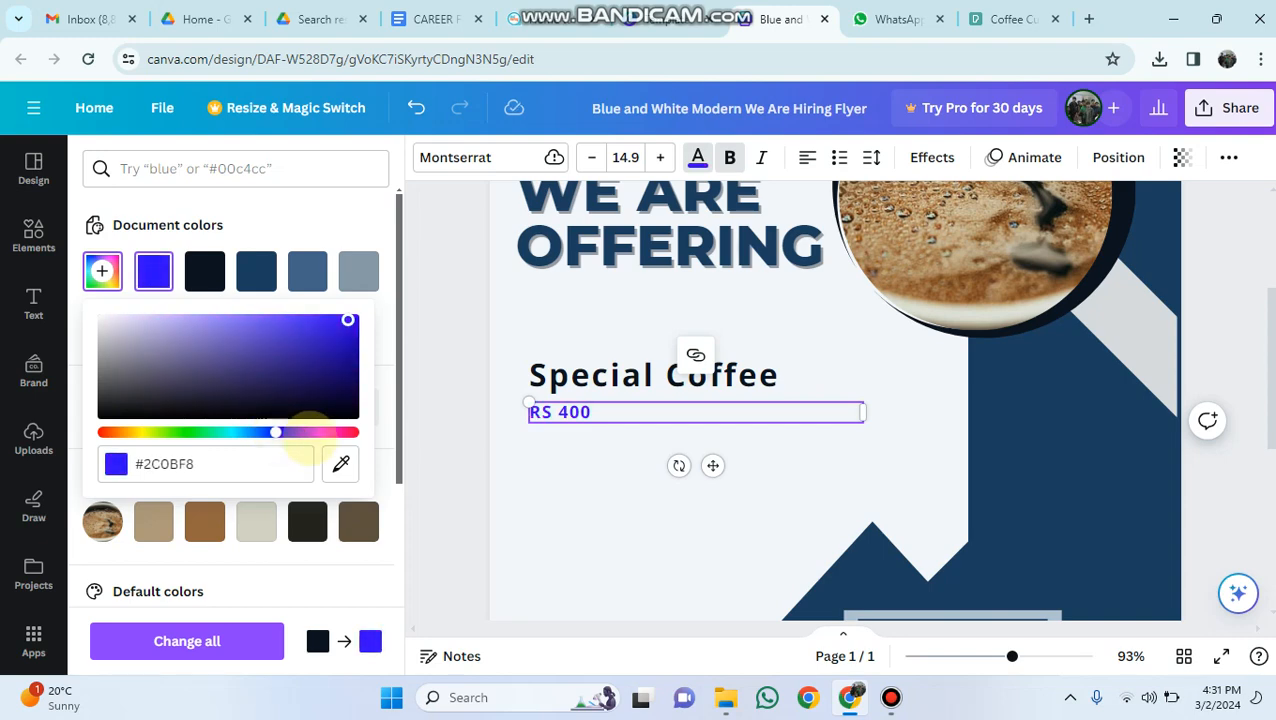
click(591, 492)
Enlarge the "RS 400" price text to font size 17.9, keeping it bold
click(548, 414)
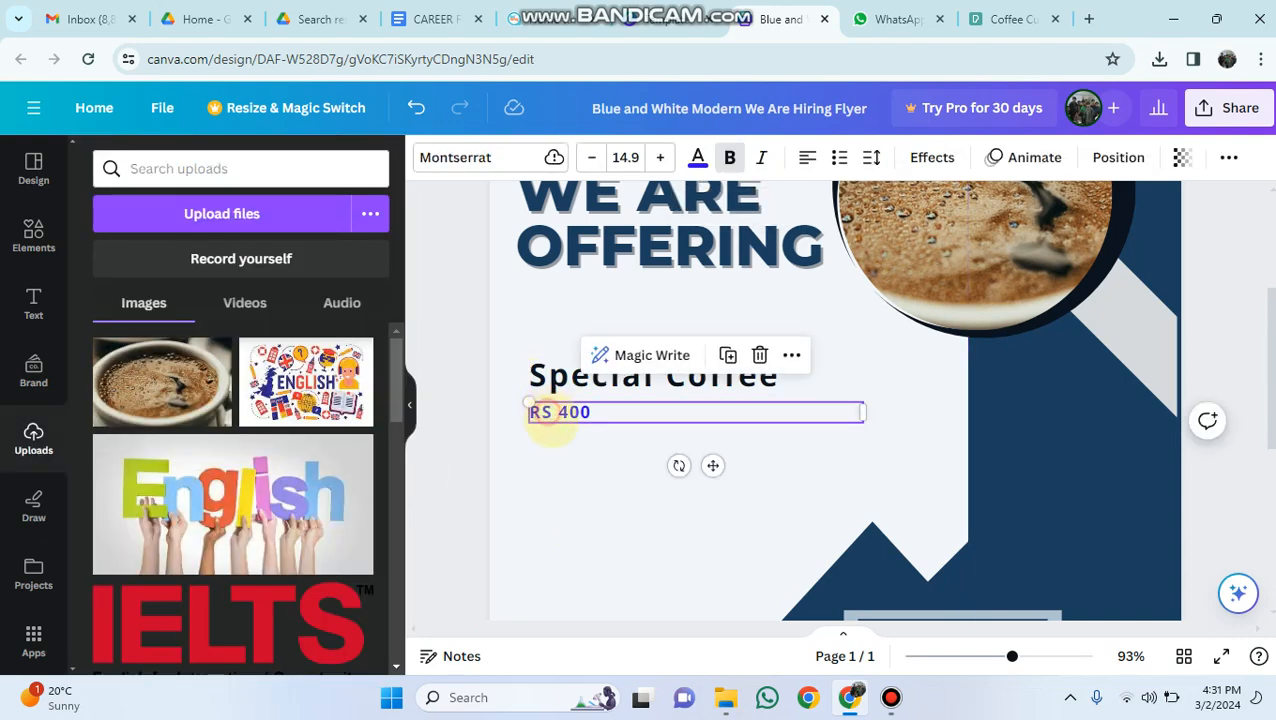
click(730, 157)
click(730, 157)
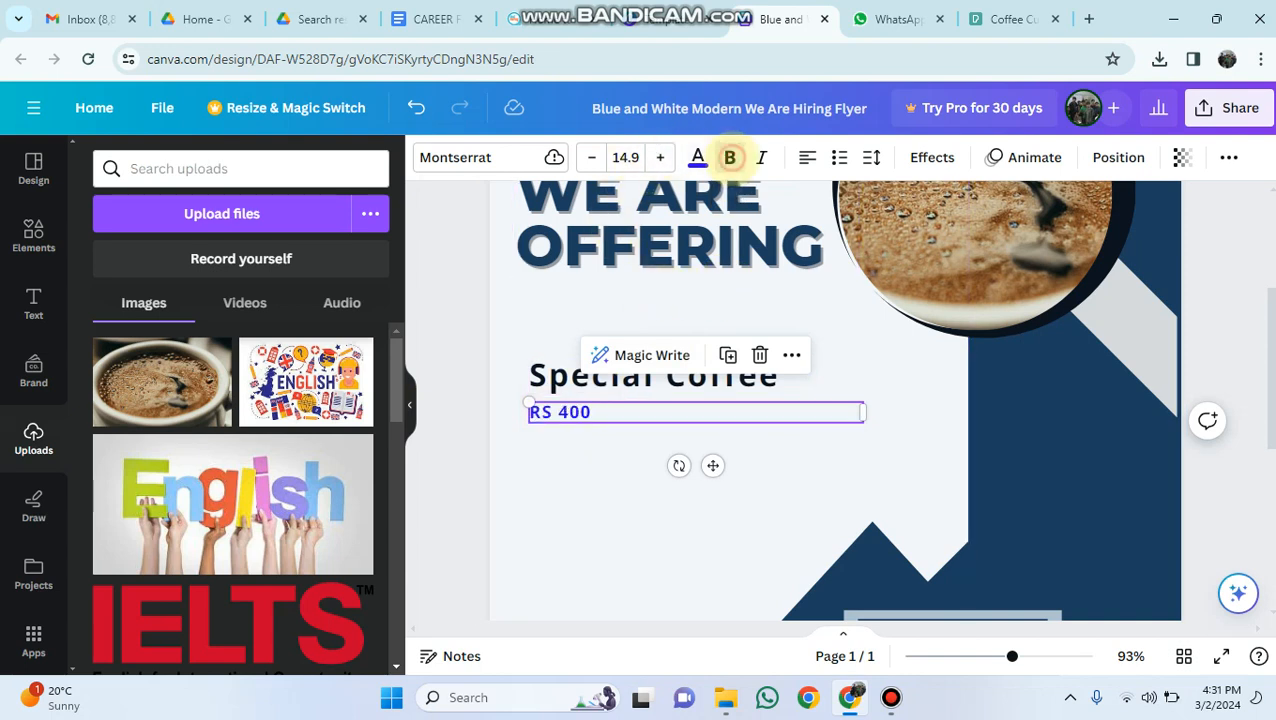
click(657, 157)
click(657, 157)
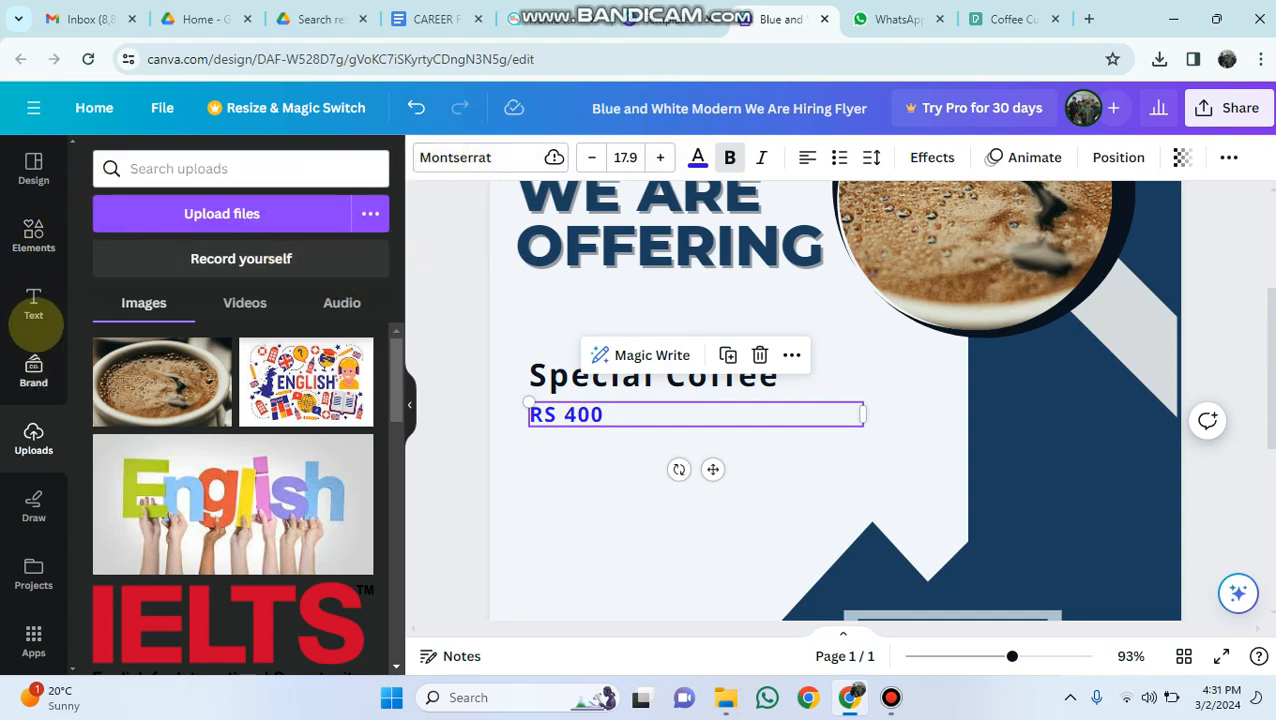
Try the glowing Sparkle text style on the flyer, delete it and reselect the price text
click(34, 300)
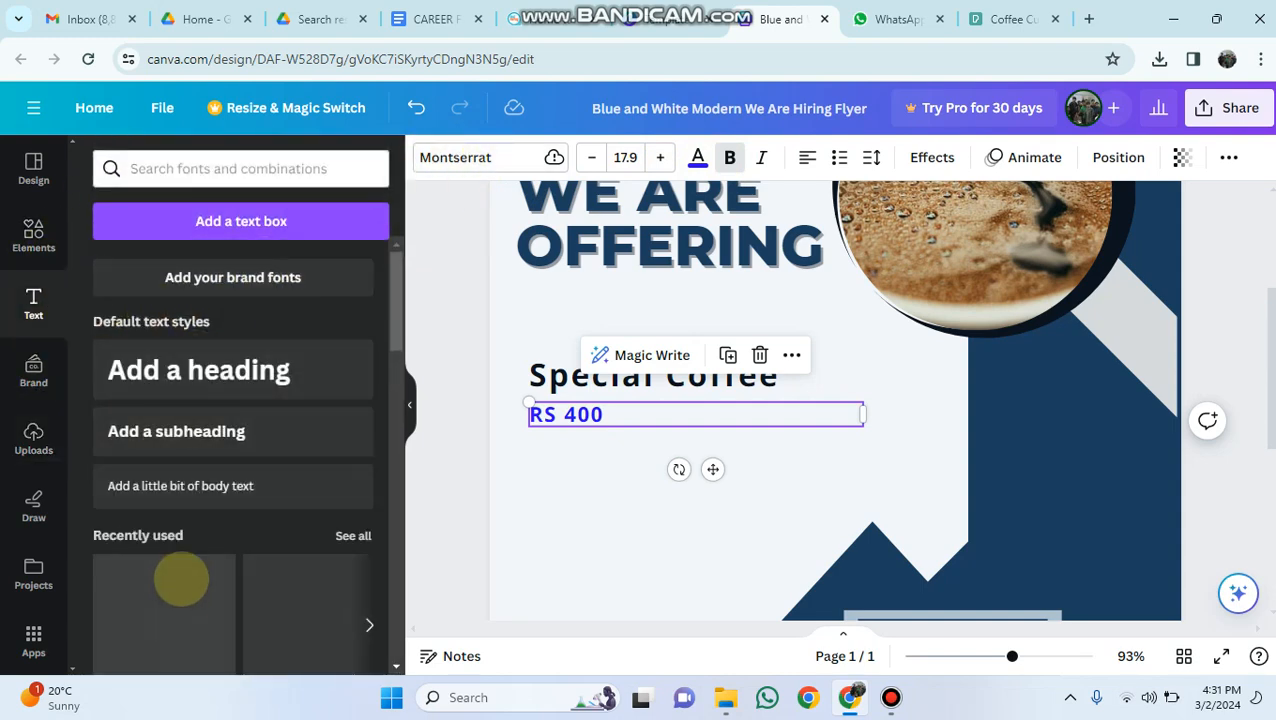
scroll(179, 578, down, 2)
click(165, 450)
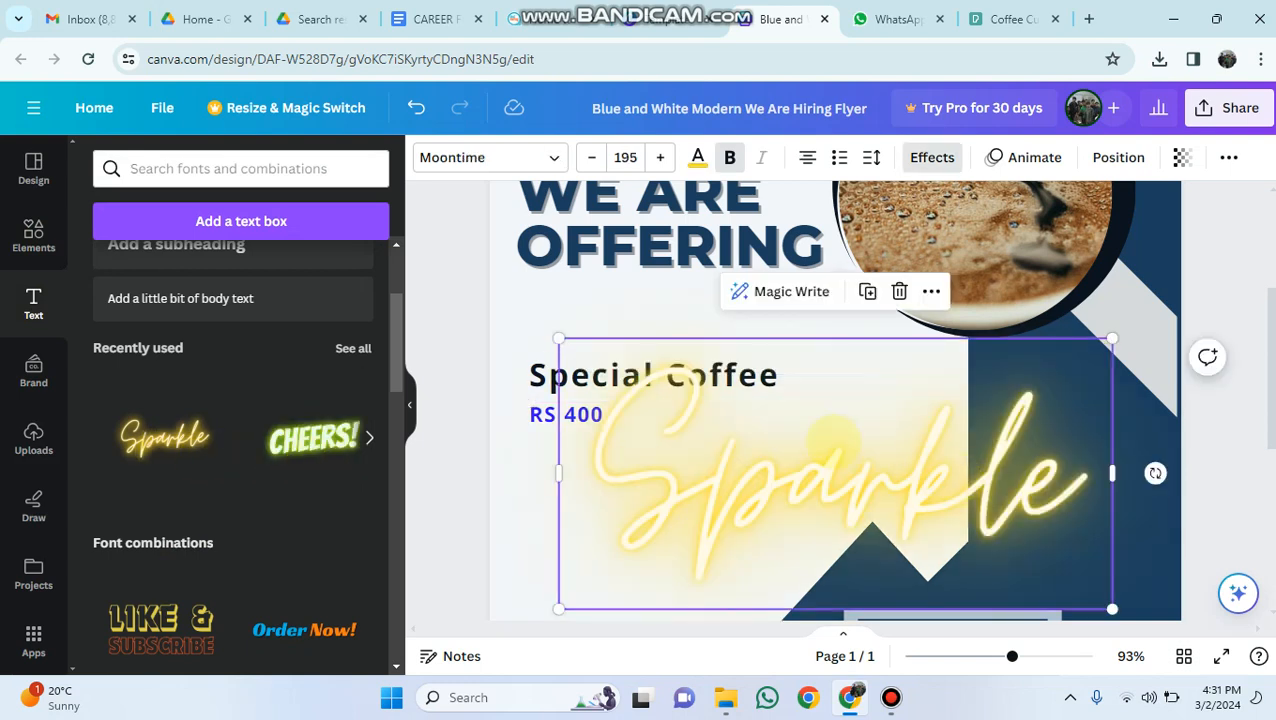
key(Delete)
click(552, 414)
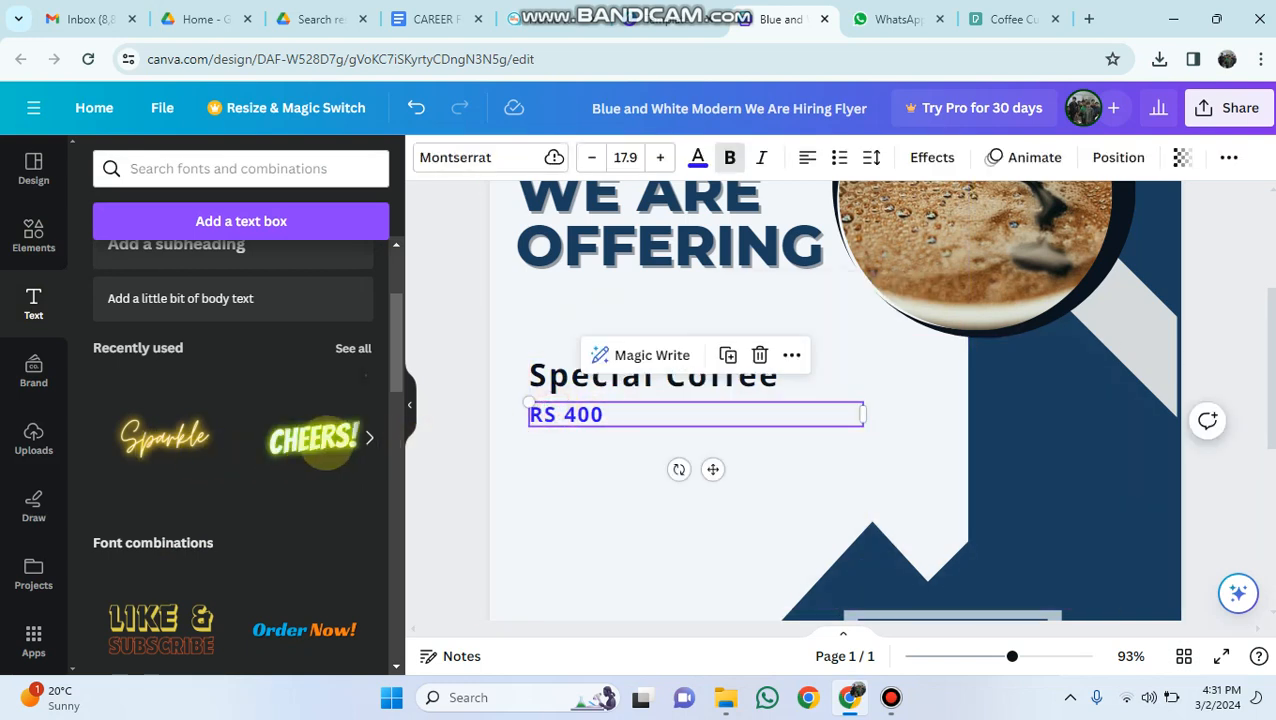
Look through the available text styles and the brand font setup, then return to the flyer
scroll(219, 322, up, 1)
scroll(207, 475, down, 2)
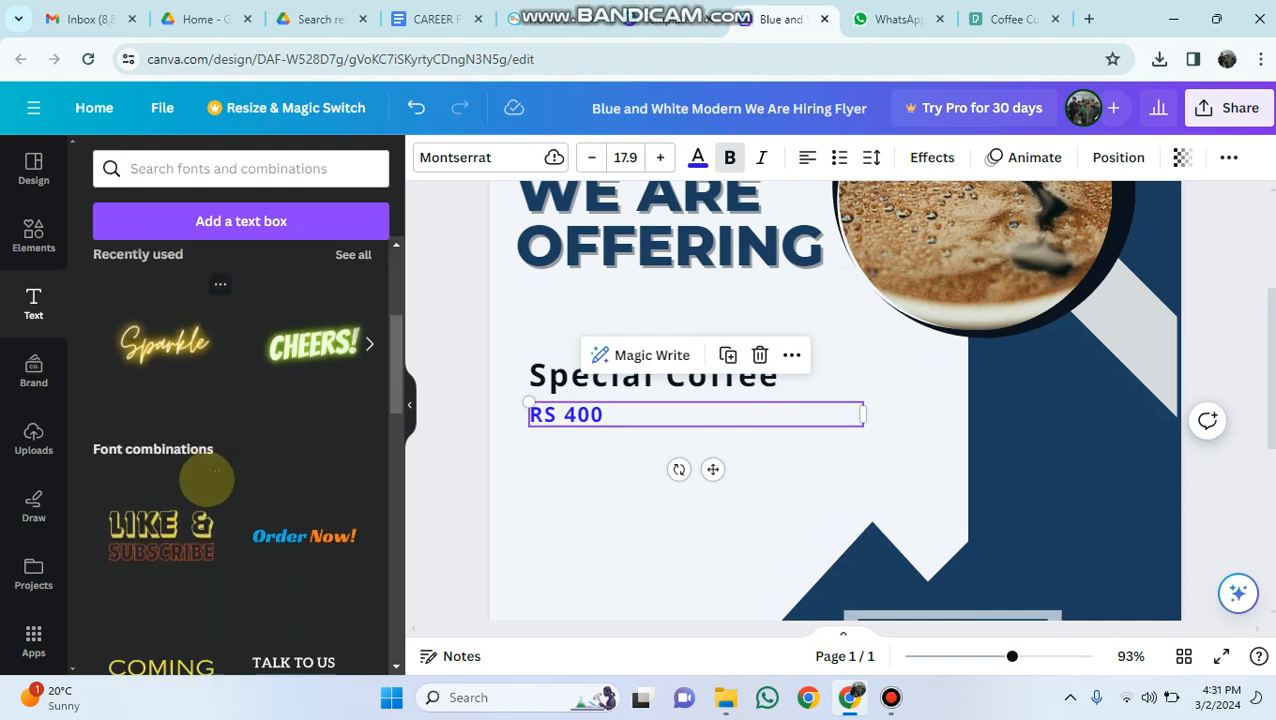
scroll(218, 495, up, 3)
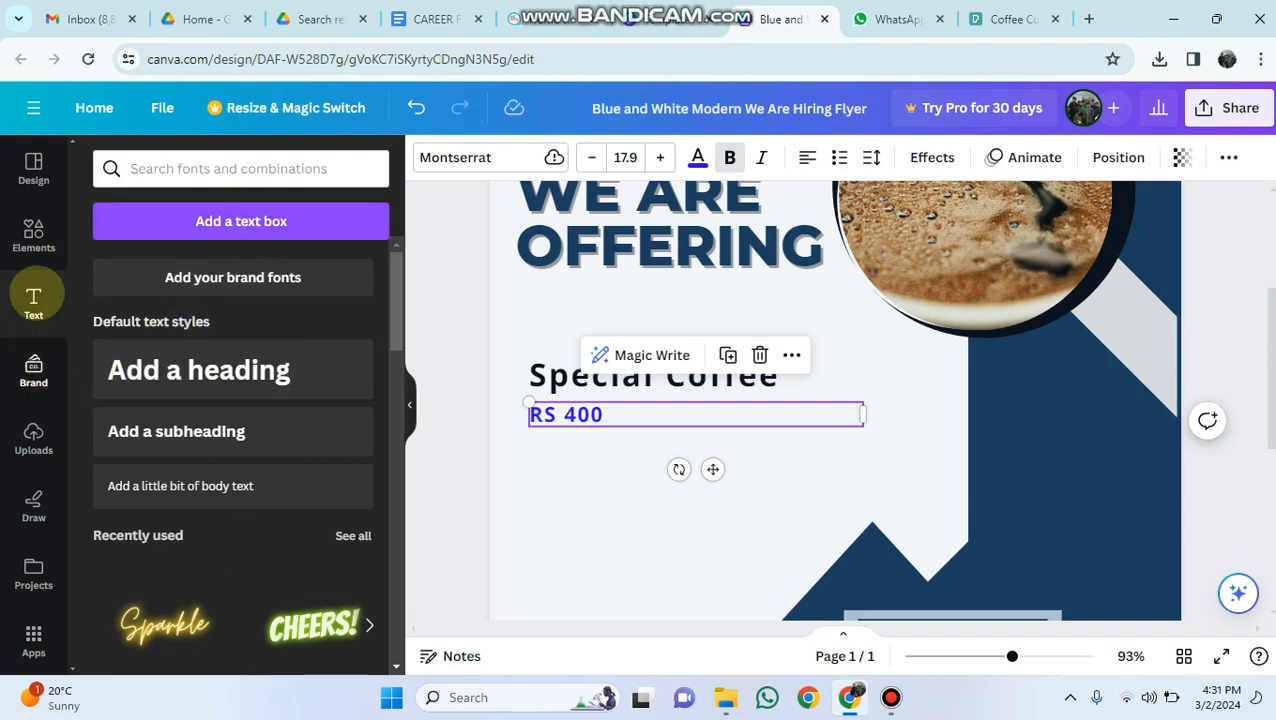
click(250, 277)
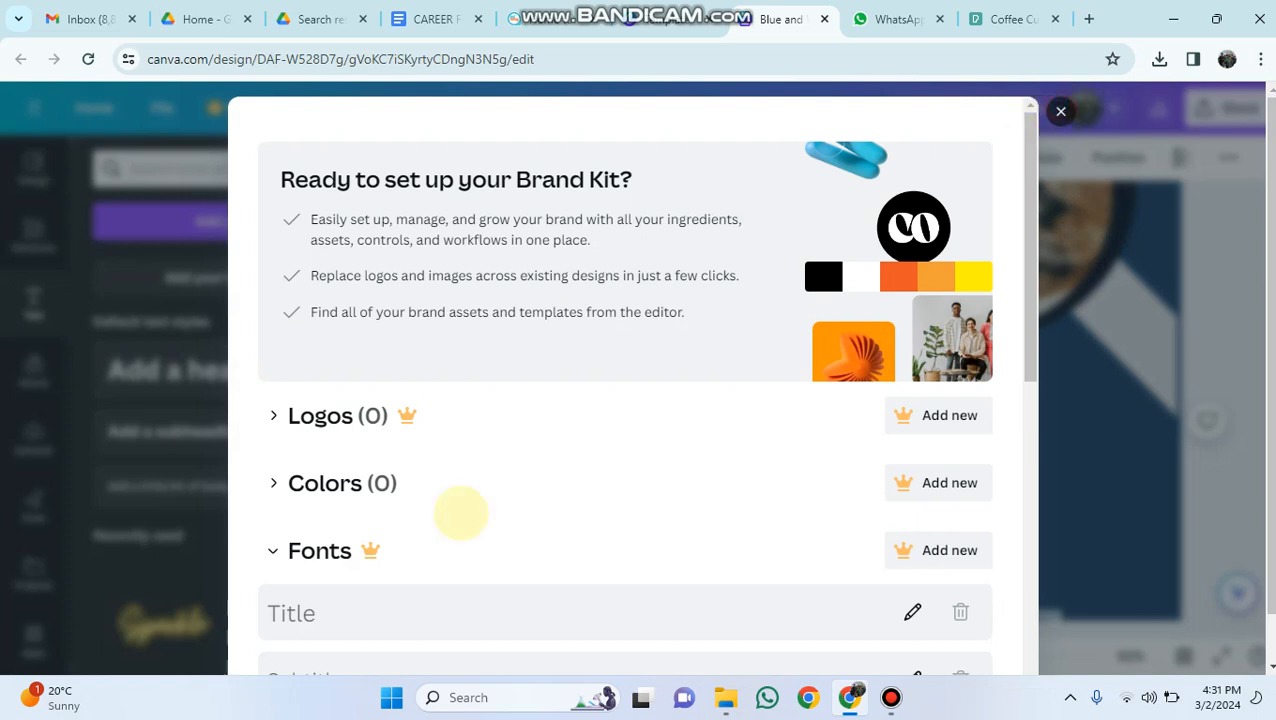
click(185, 535)
Try the "Thank you!" font combination on the flyer and delete both of its text parts
scroll(177, 415, down, 3)
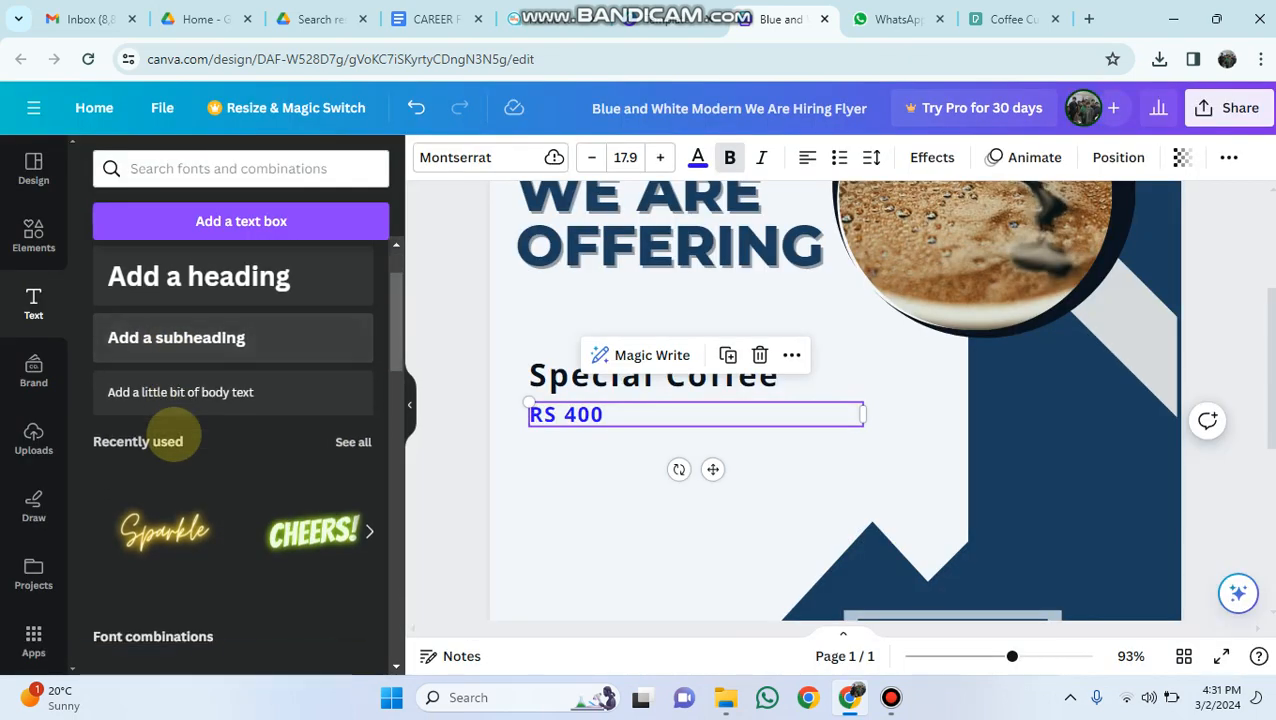
scroll(128, 515, down, 5)
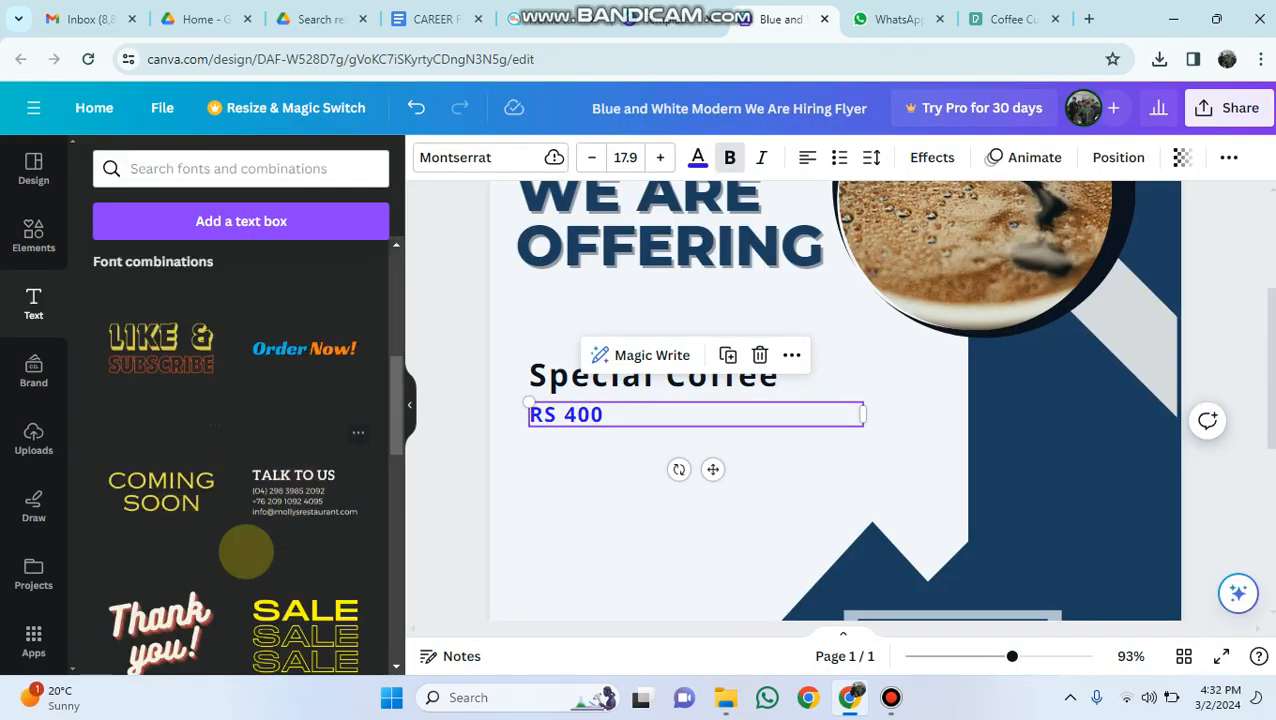
scroll(245, 550, down, 3)
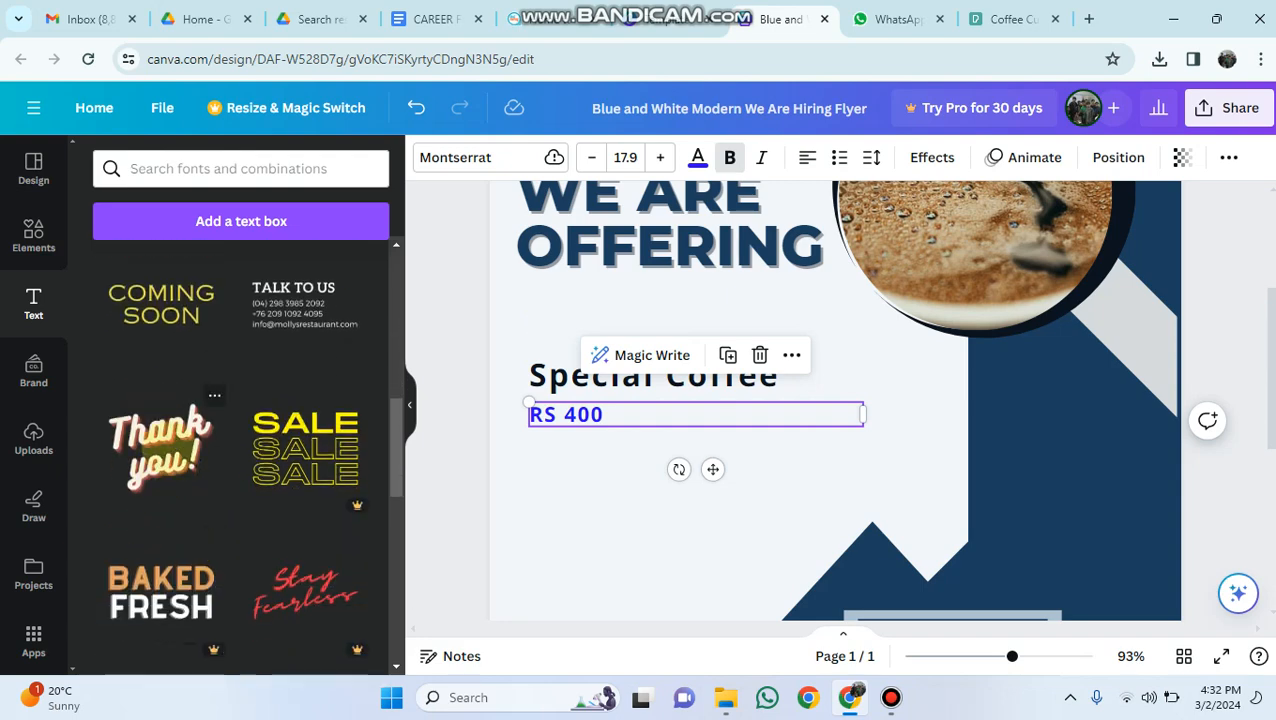
click(185, 450)
click(868, 492)
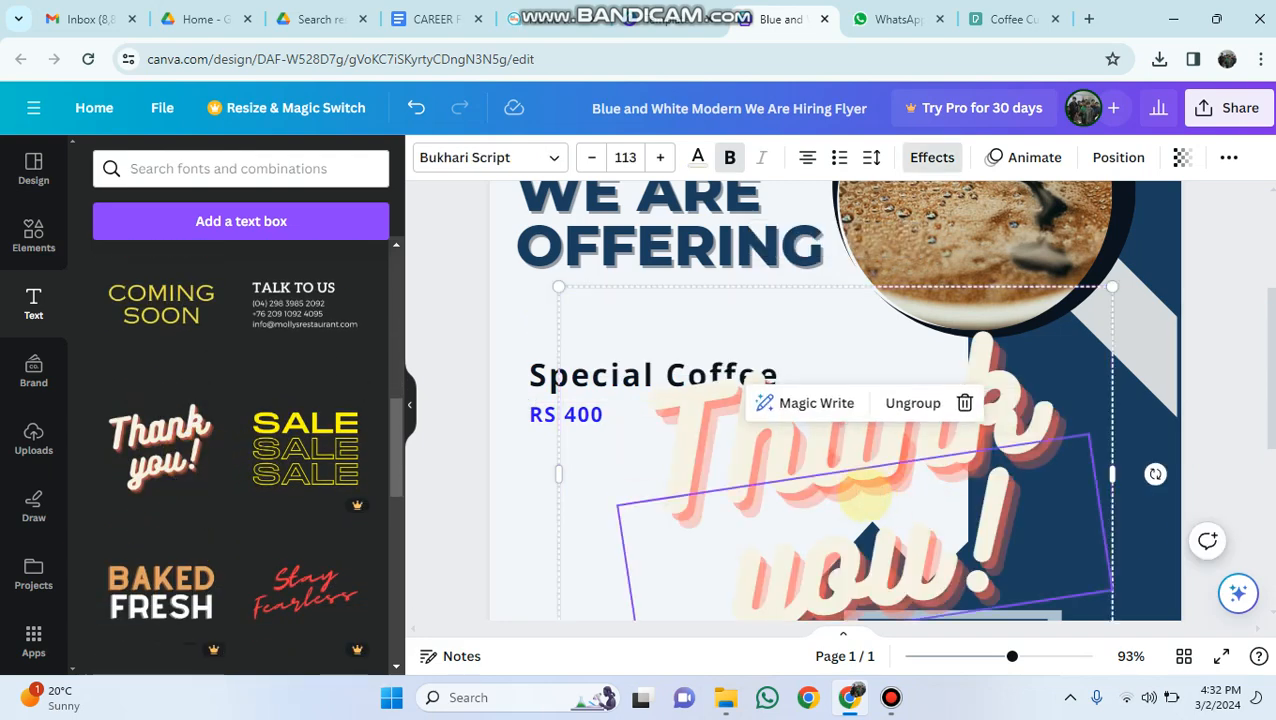
key(Delete)
key(Delete)
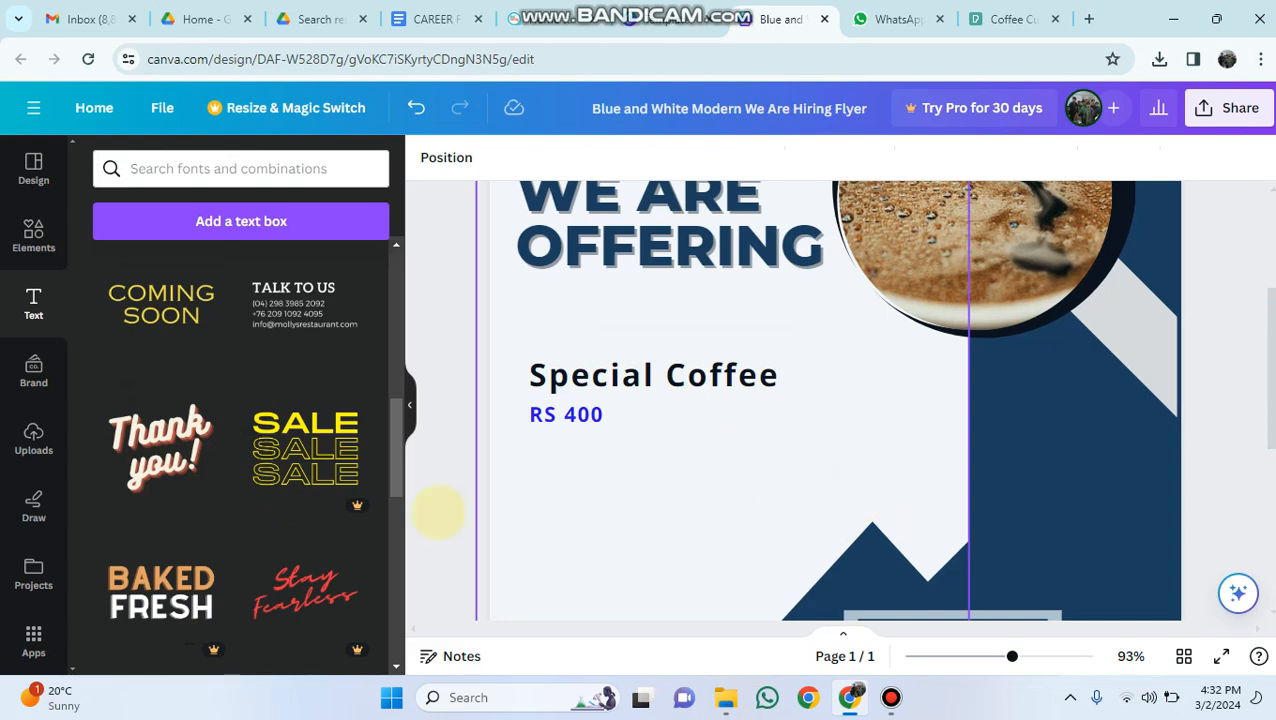
click(590, 419)
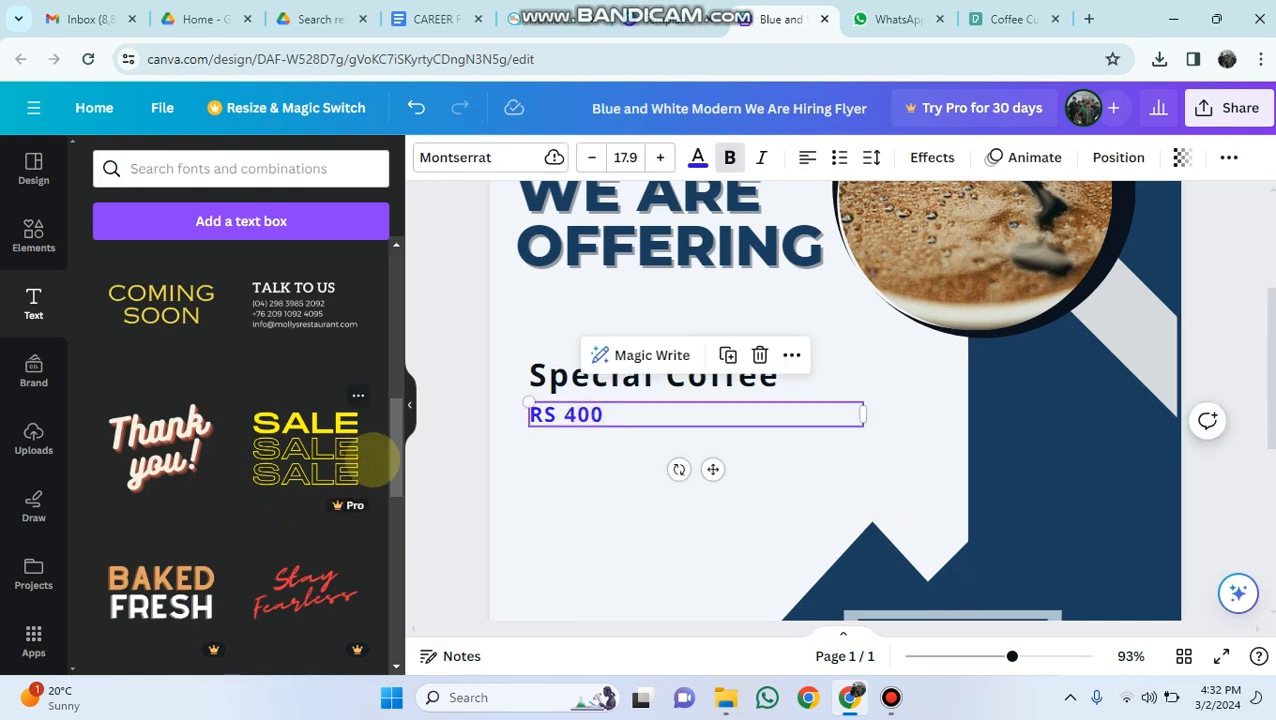
scroll(400, 518, down, 6)
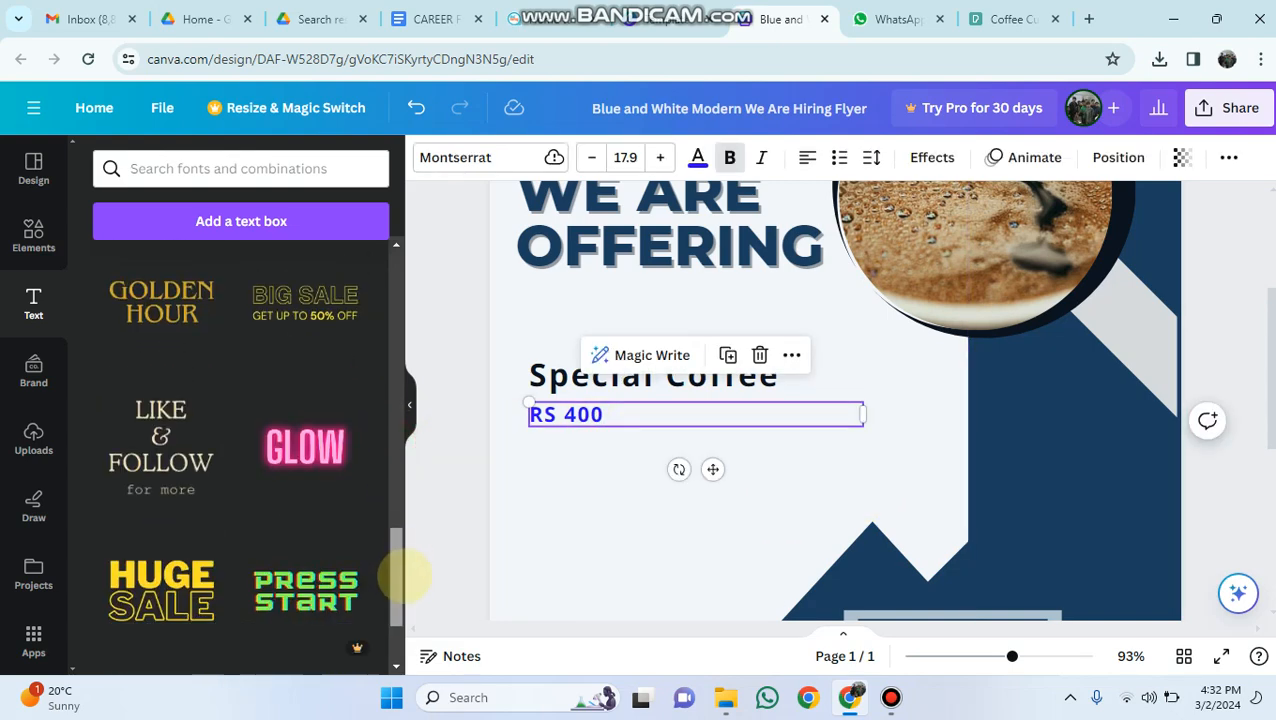
drag(405, 577, 427, 248)
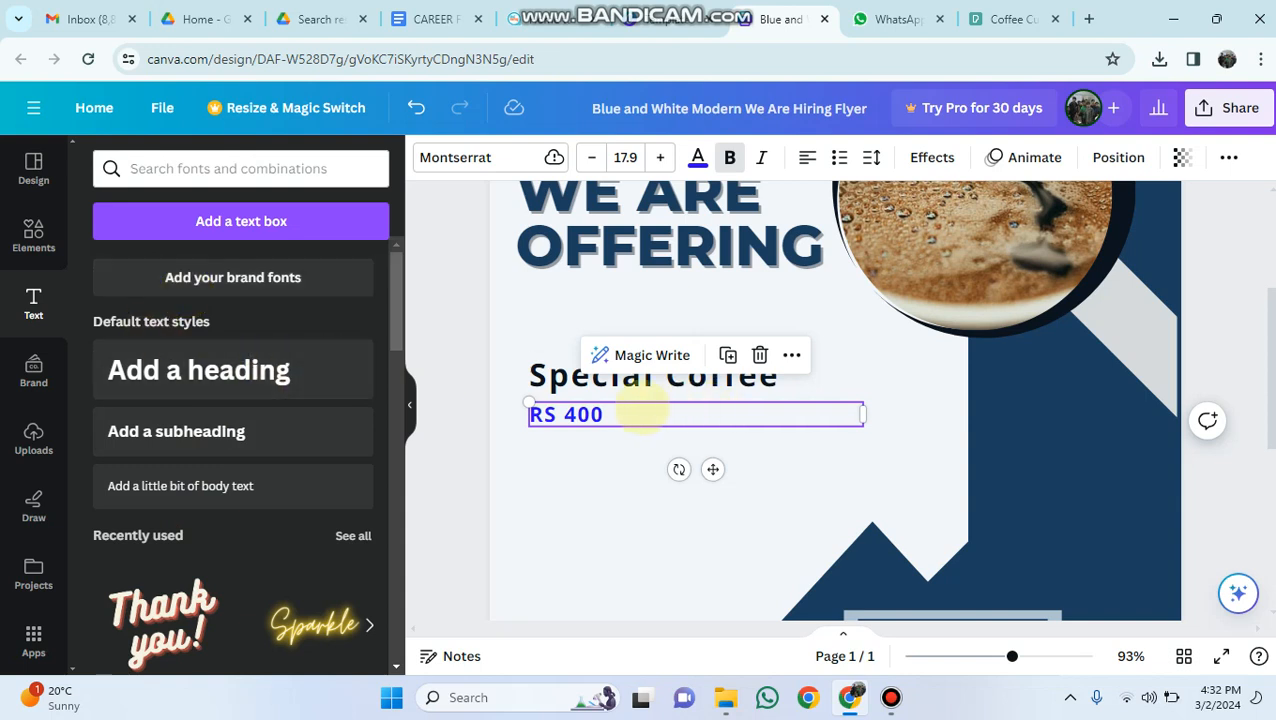
click(630, 410)
drag(615, 413, 498, 416)
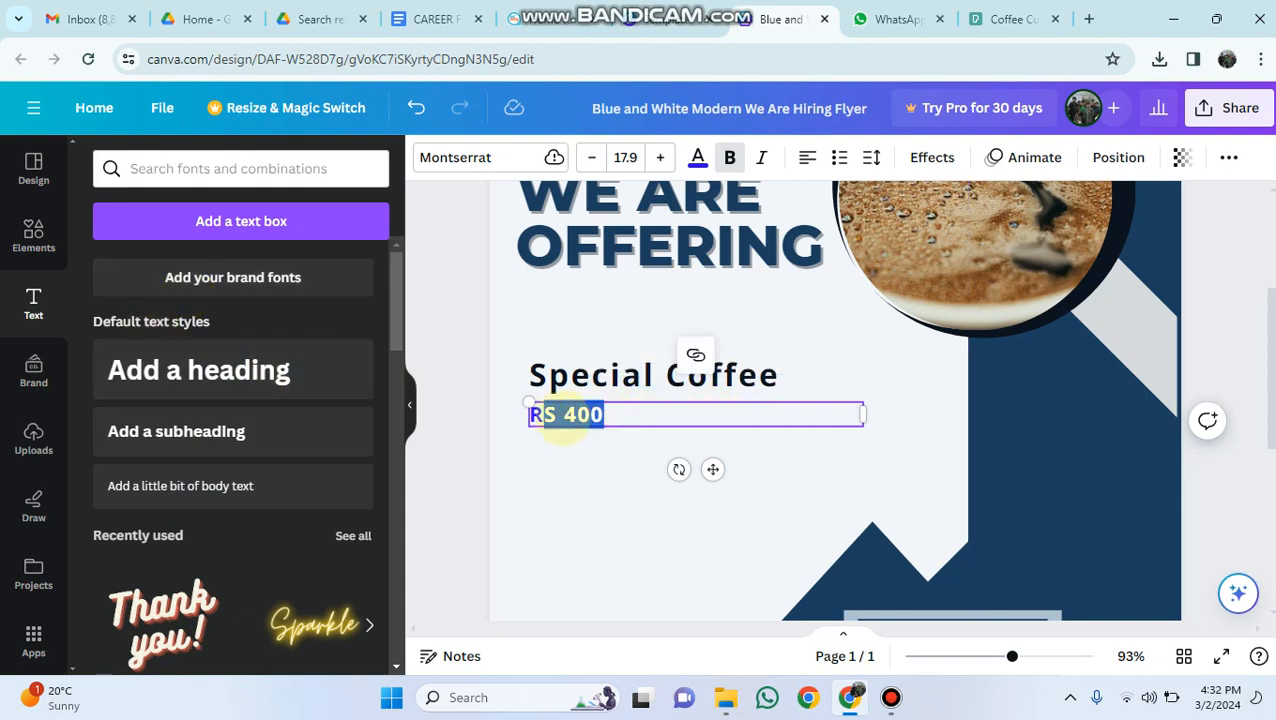
click(541, 414)
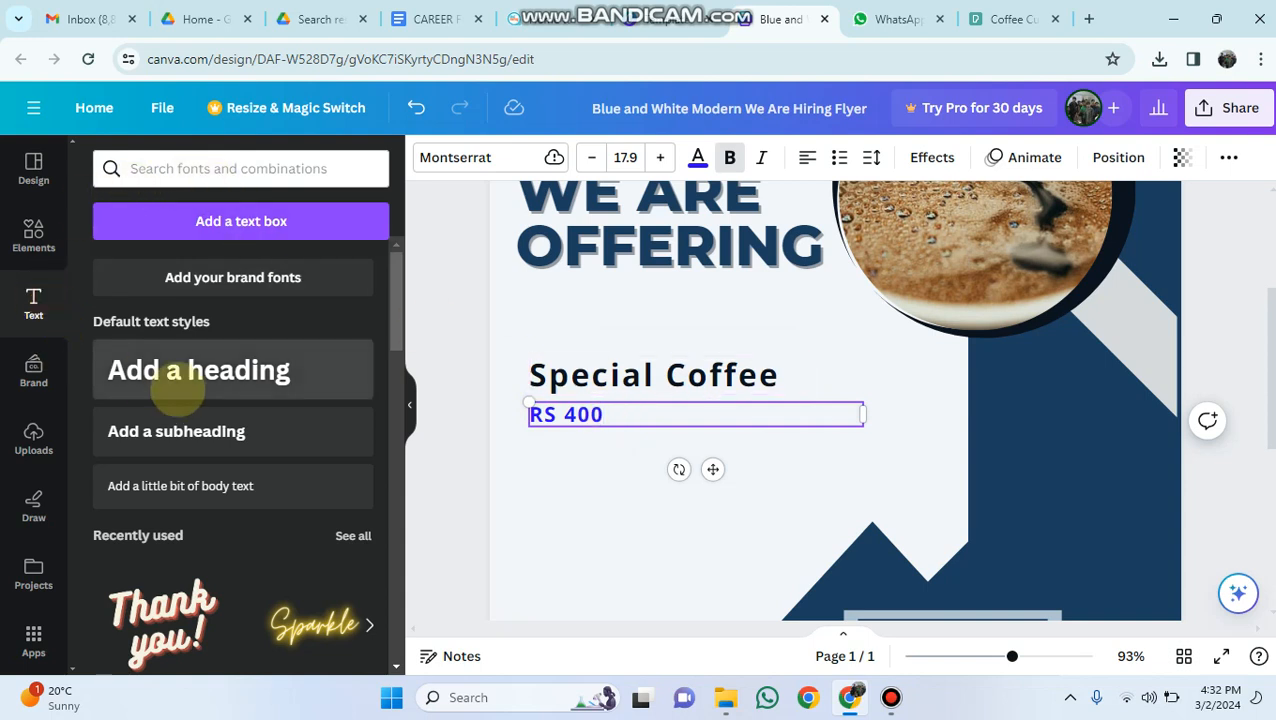
click(600, 484)
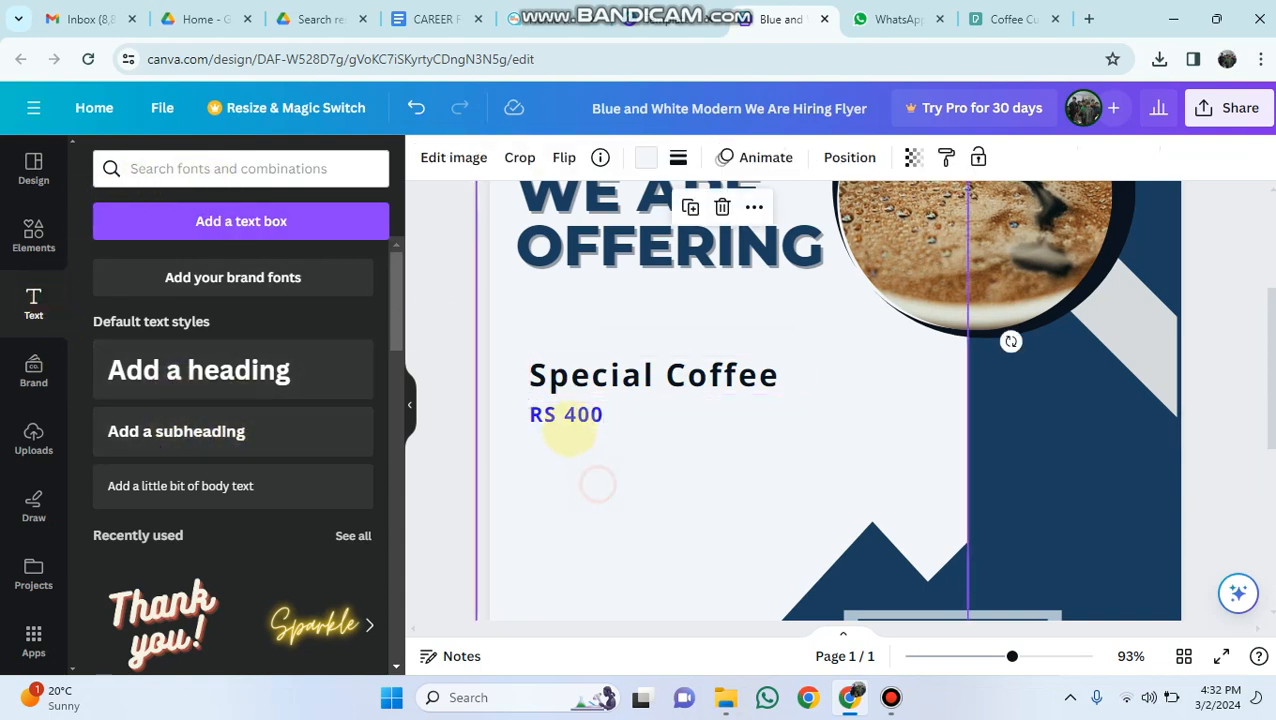
Preview the Outline, Splice, Hollow and Glitch effects on the "RS 400" price text and apply the Echo effect
click(567, 416)
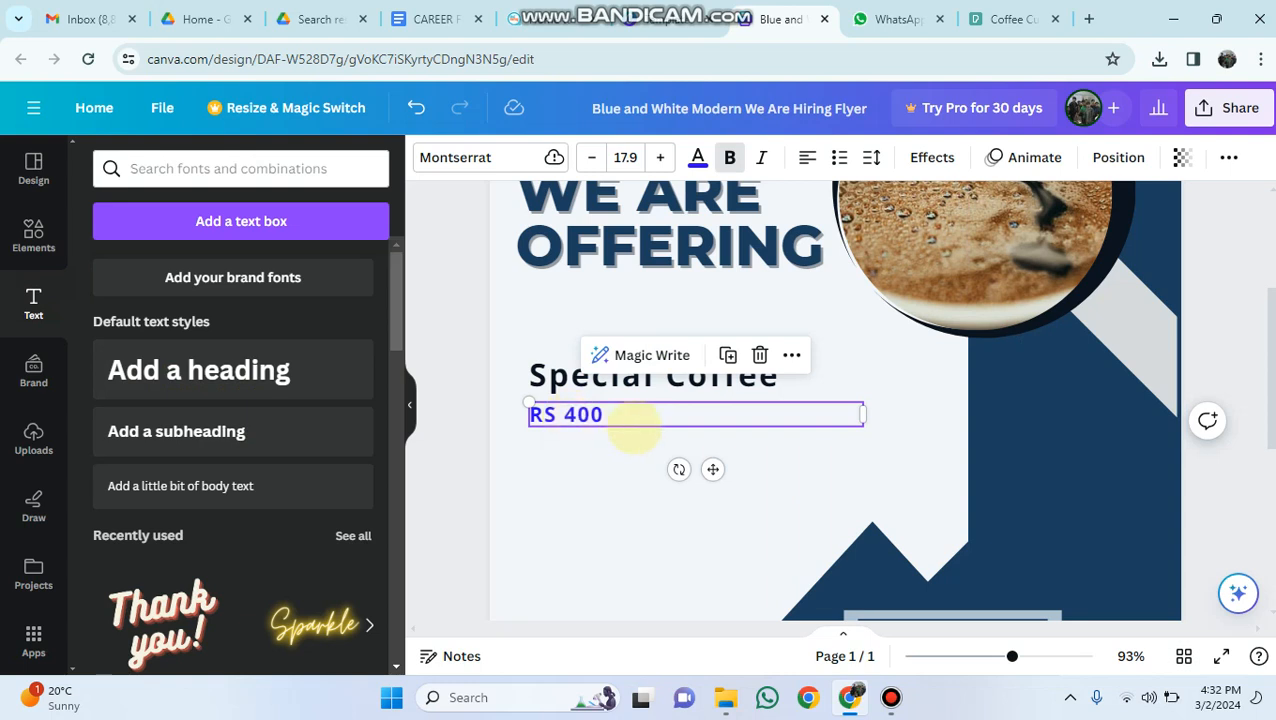
click(932, 157)
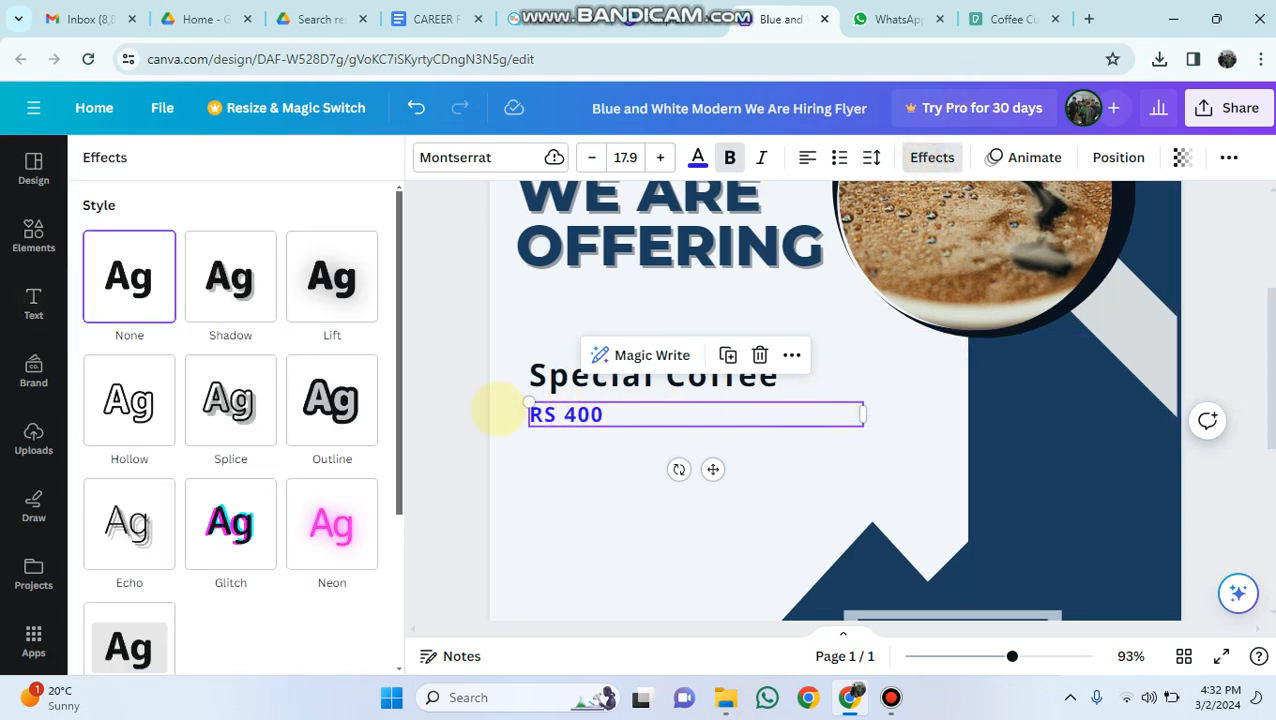
click(330, 397)
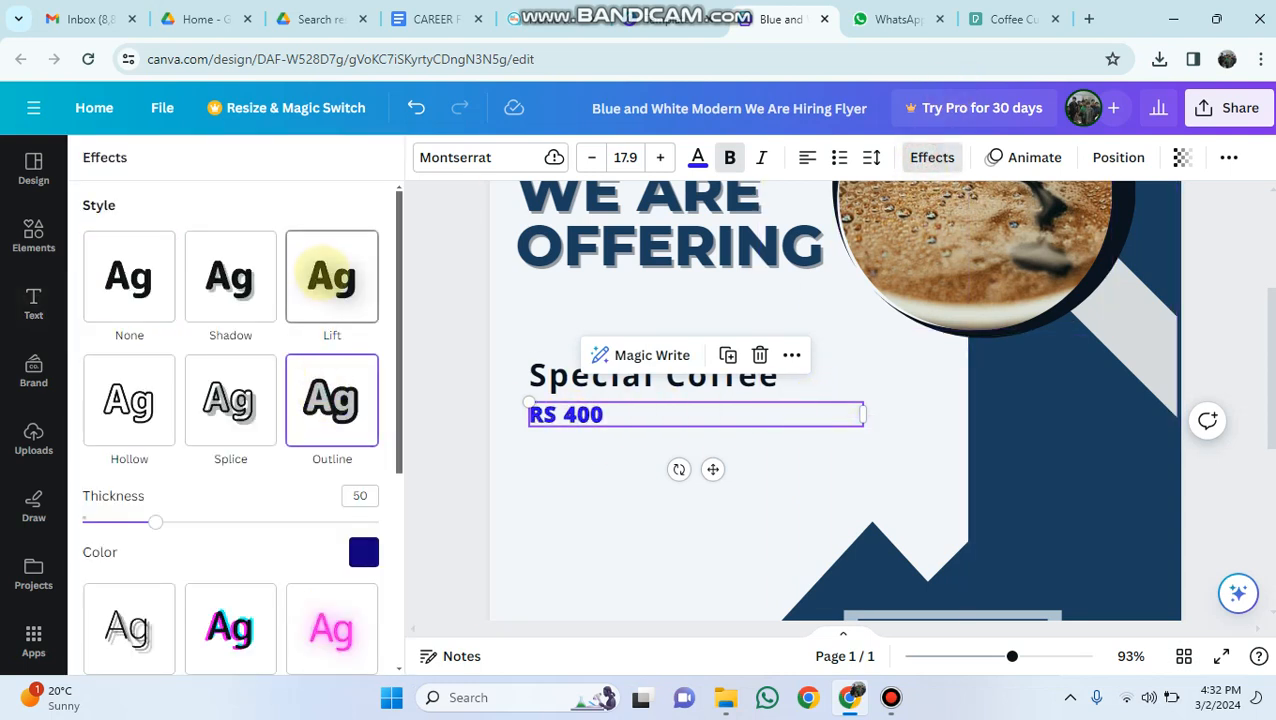
click(229, 397)
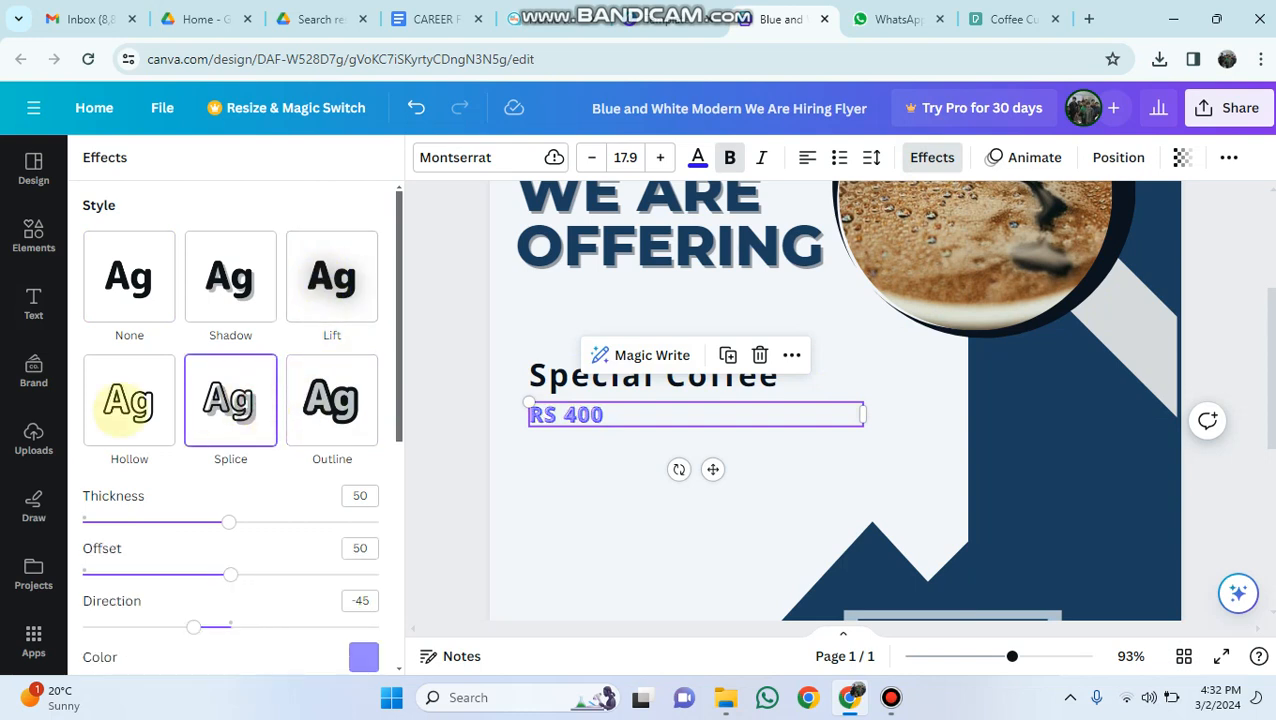
click(129, 399)
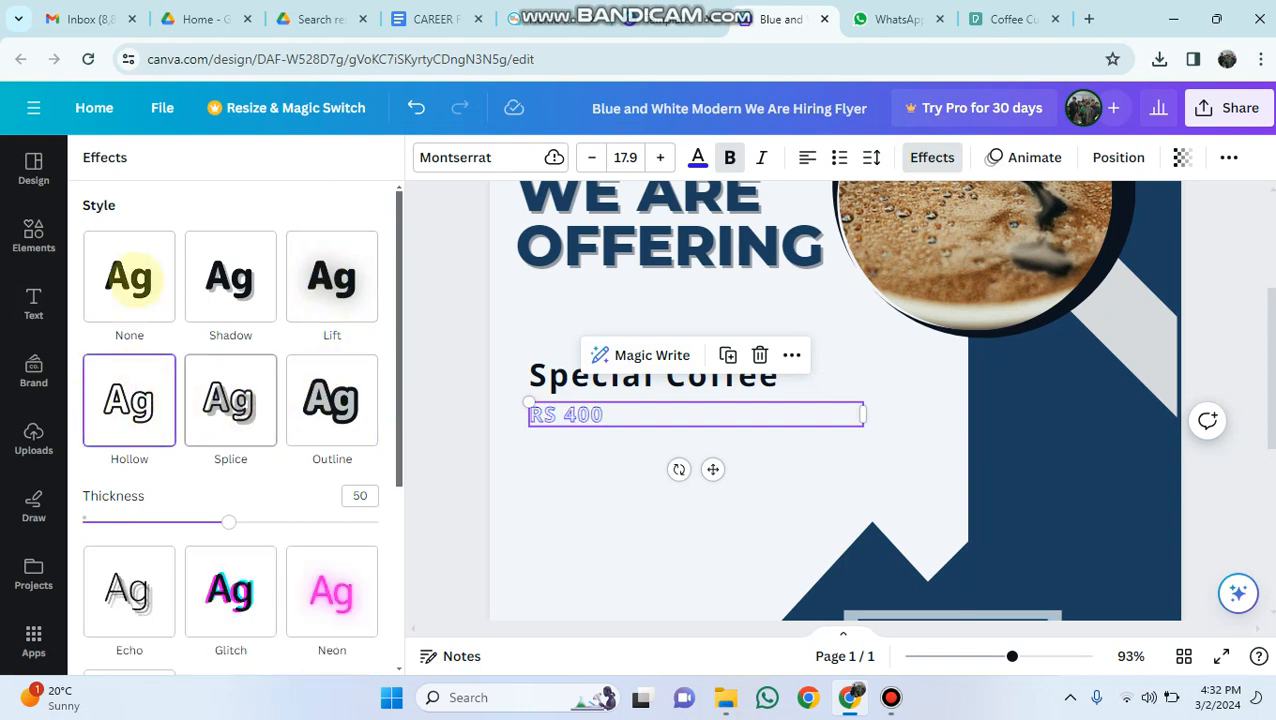
click(129, 277)
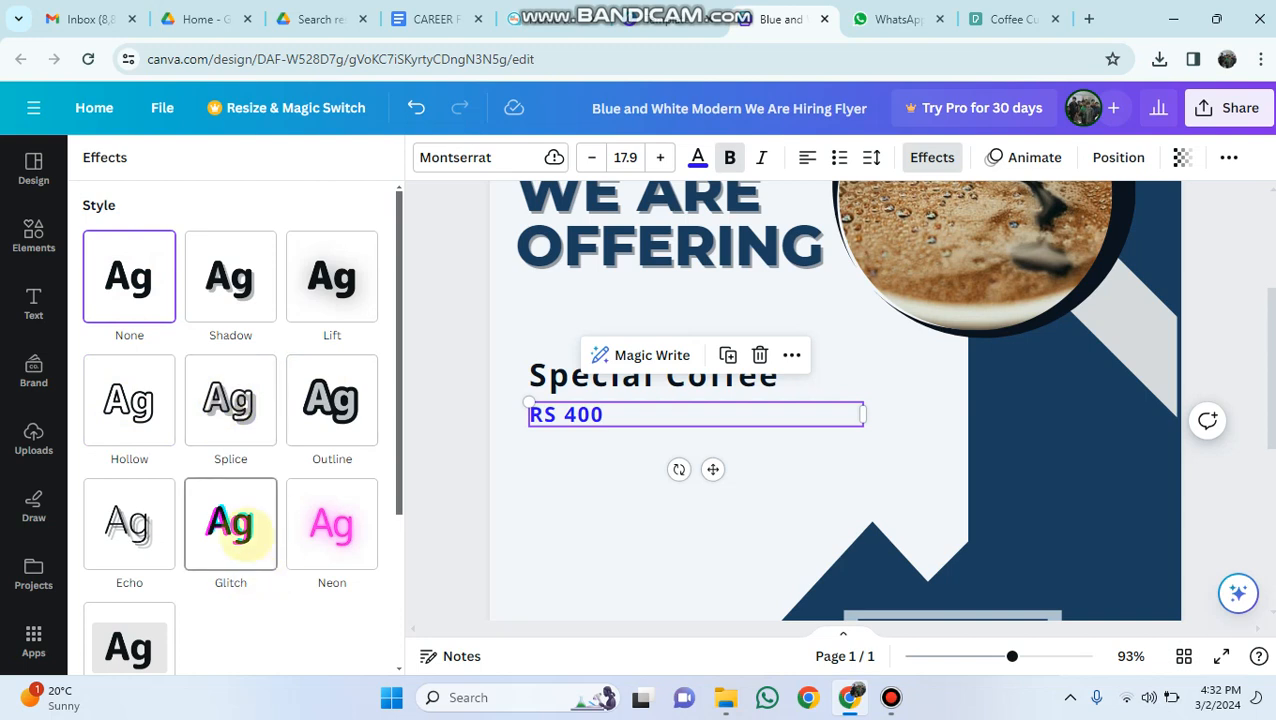
click(231, 522)
click(140, 522)
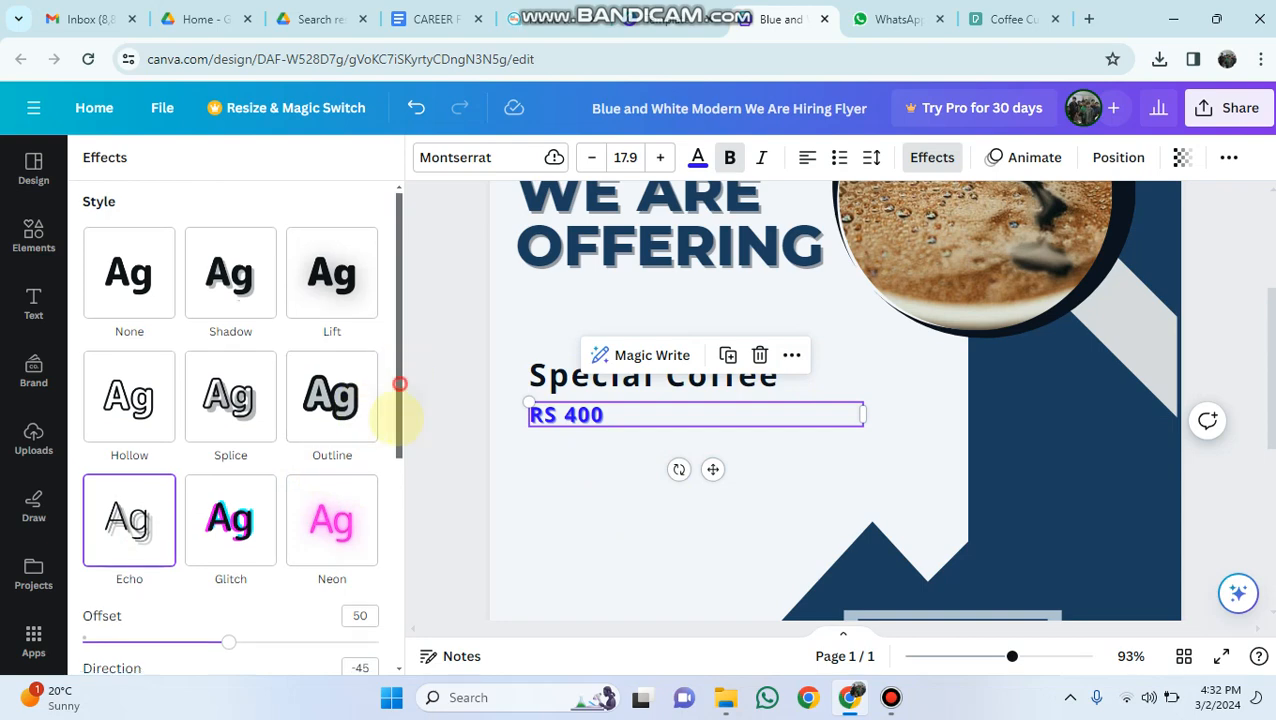
Try the curved shape on the "RS 400" price text and set its shape back to straight
drag(394, 413, 415, 564)
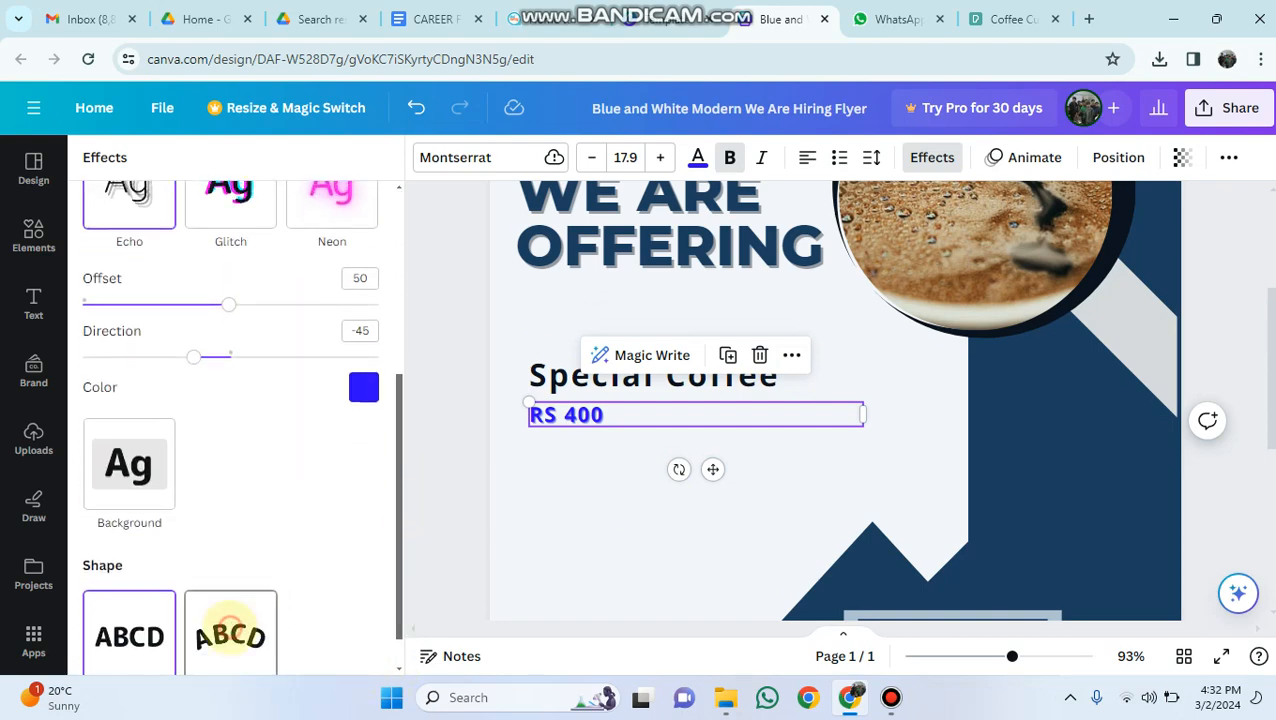
click(258, 622)
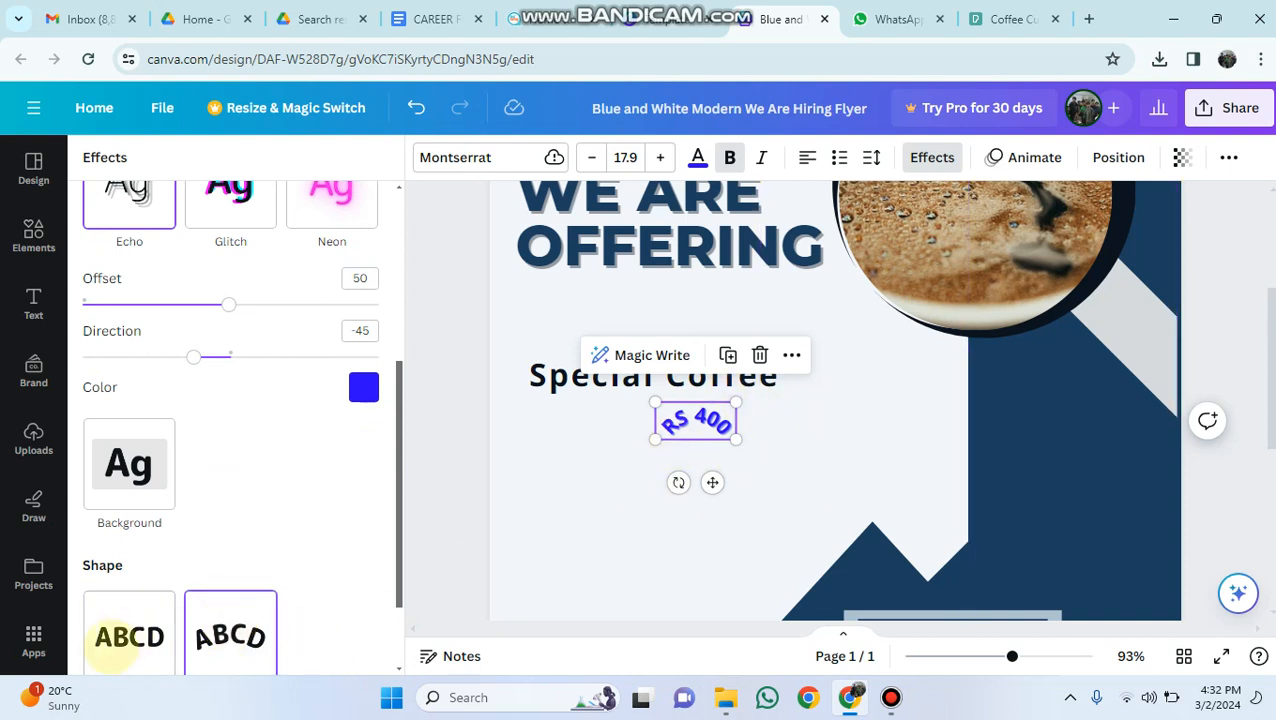
click(130, 628)
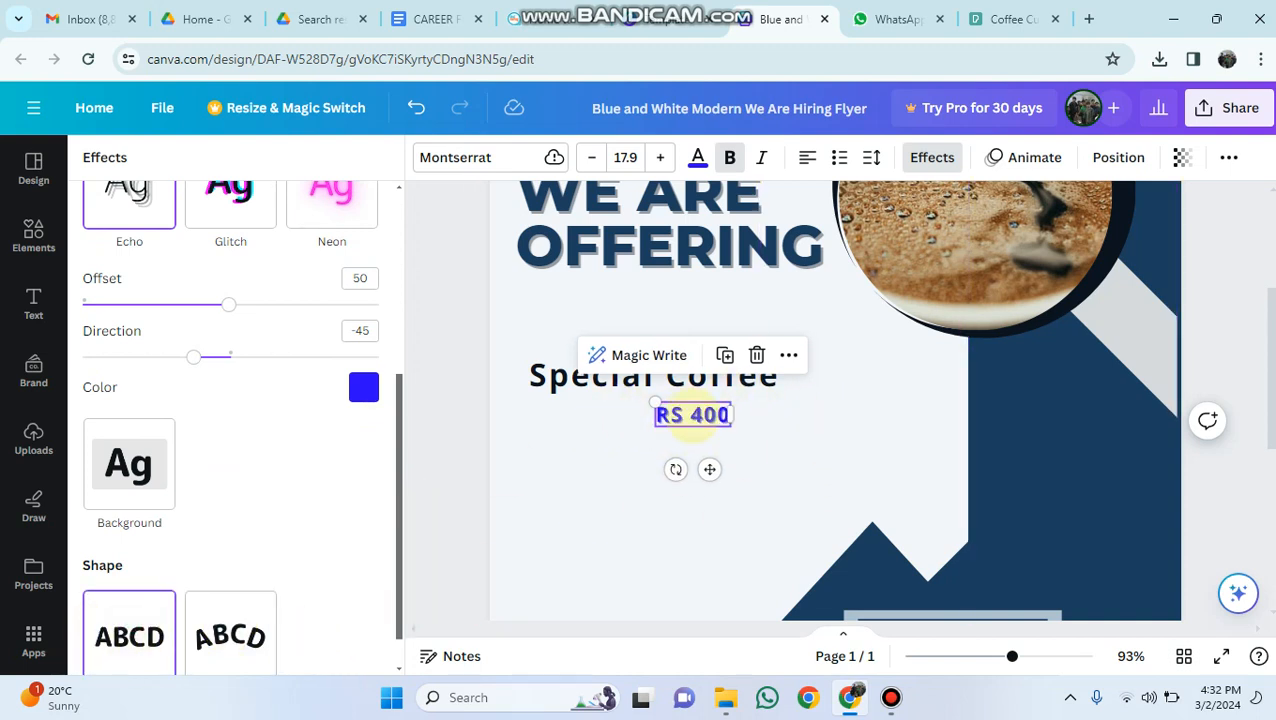
Enlarge the "RS 400" price text to font size 23.9 and reposition it just beneath the "Special Coffee" text
drag(690, 420, 659, 420)
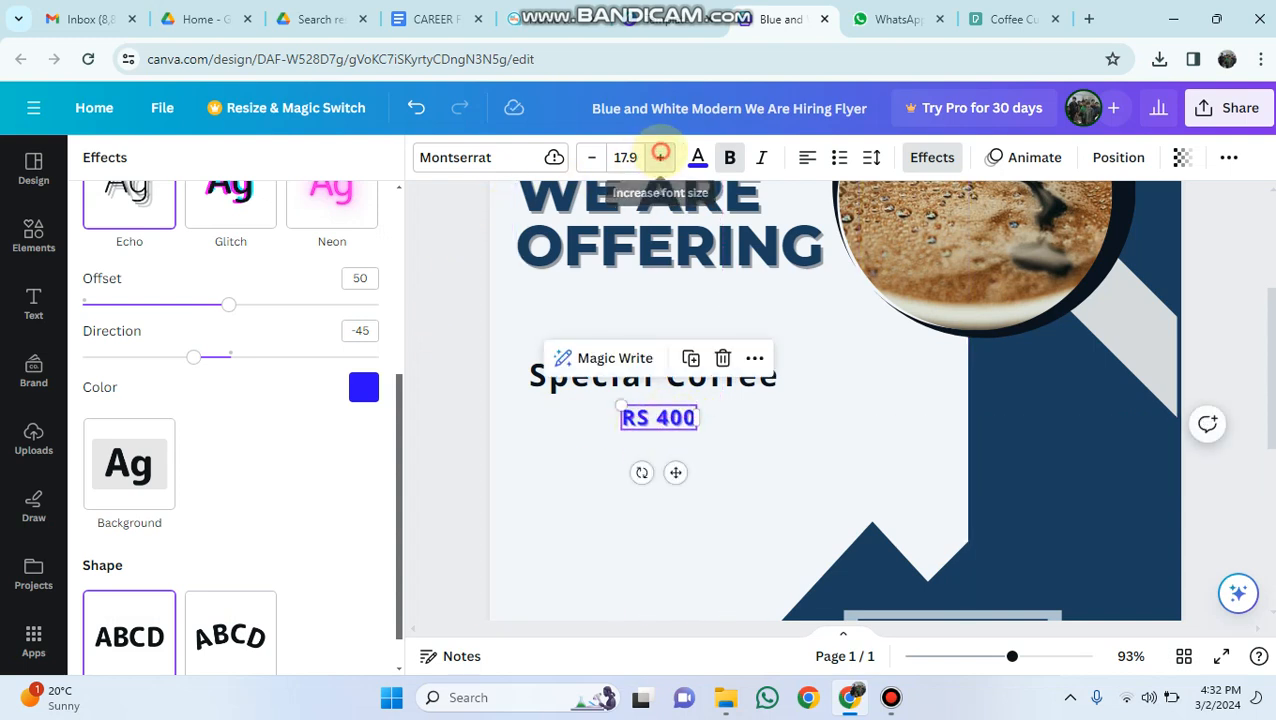
click(660, 157)
click(660, 157)
click(660, 157)
click(660, 157)
click(660, 157)
click(660, 157)
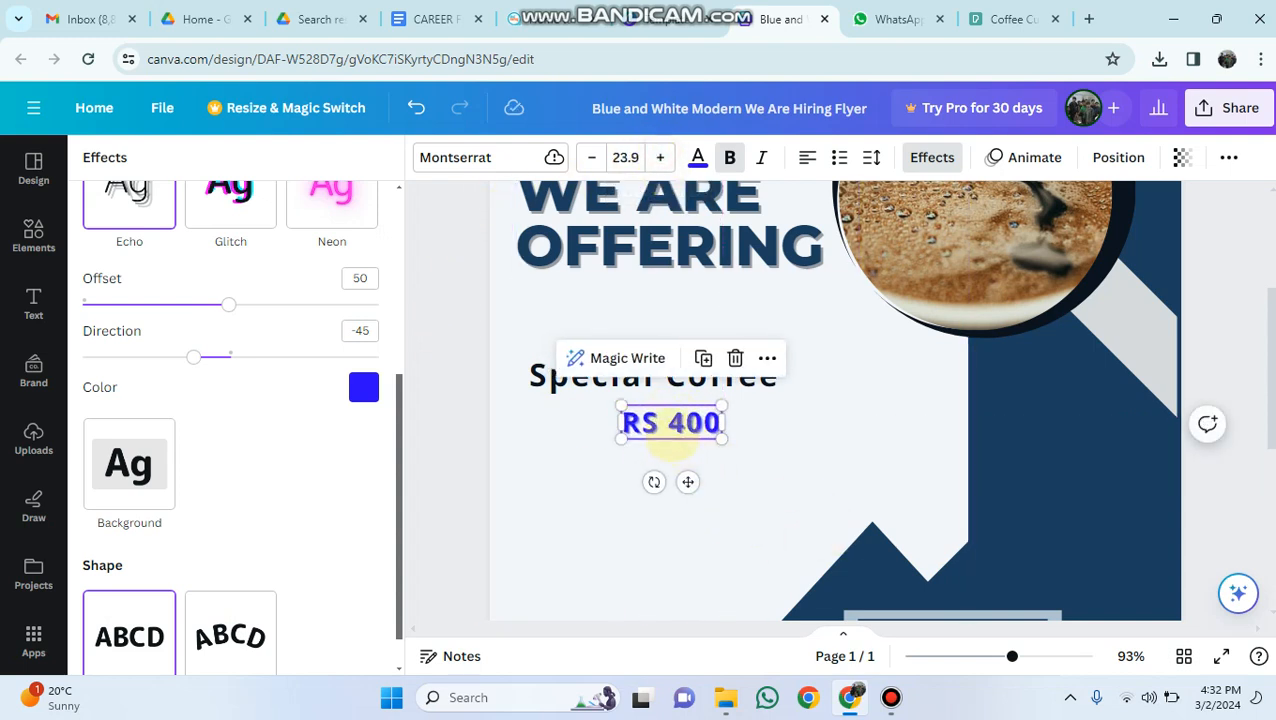
drag(645, 422, 704, 420)
click(708, 500)
Apply the Outline effect to the "Special Coffee" text
scroll(833, 440, up, 3)
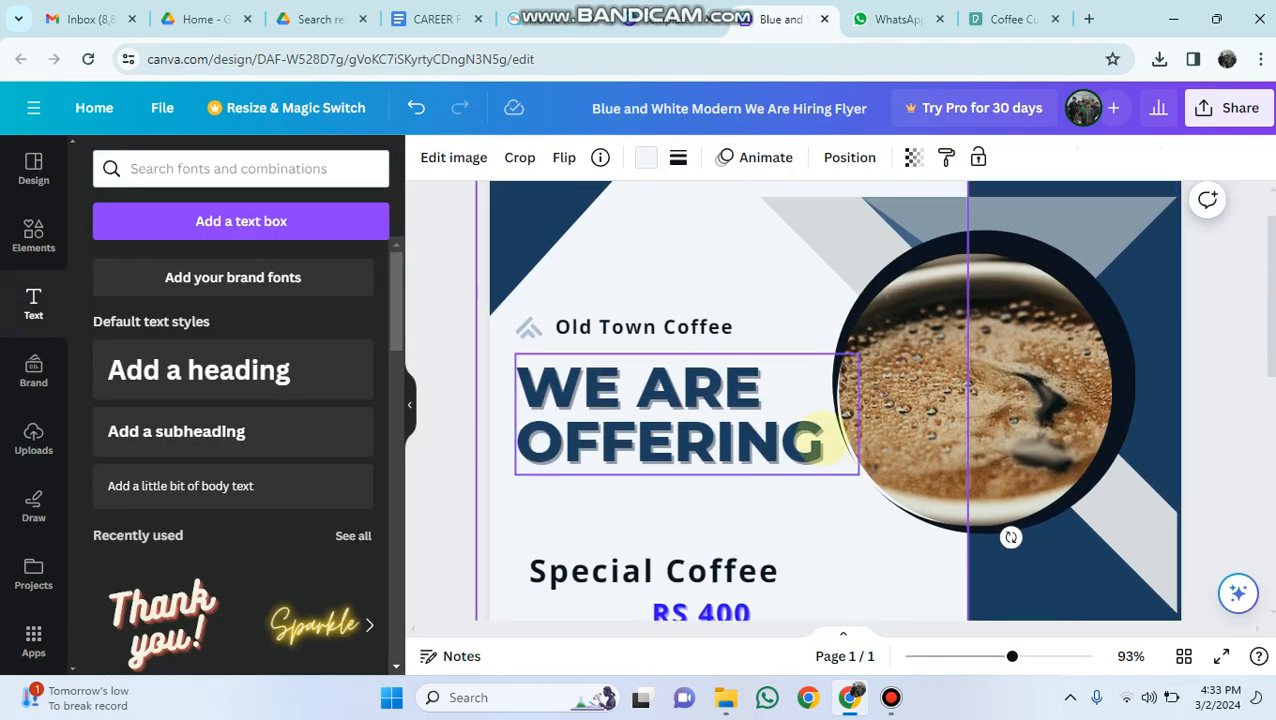
scroll(718, 550, down, 1)
scroll(718, 550, down, 3)
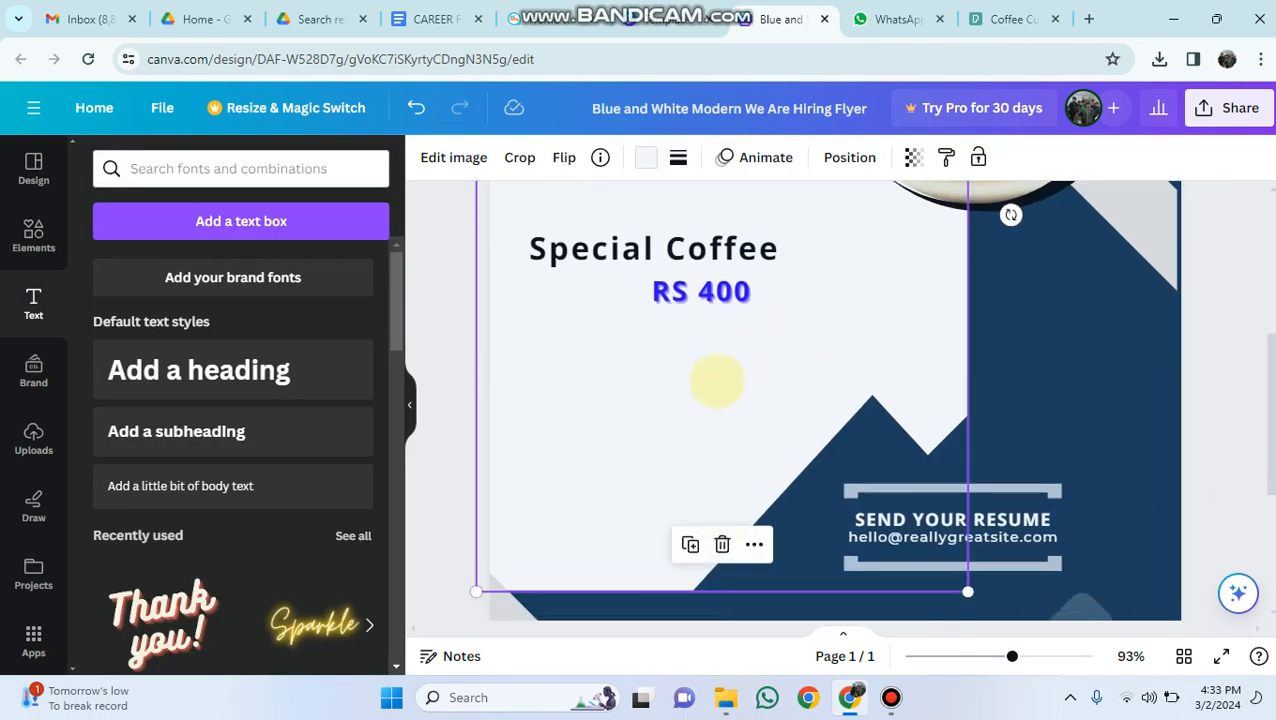
click(649, 248)
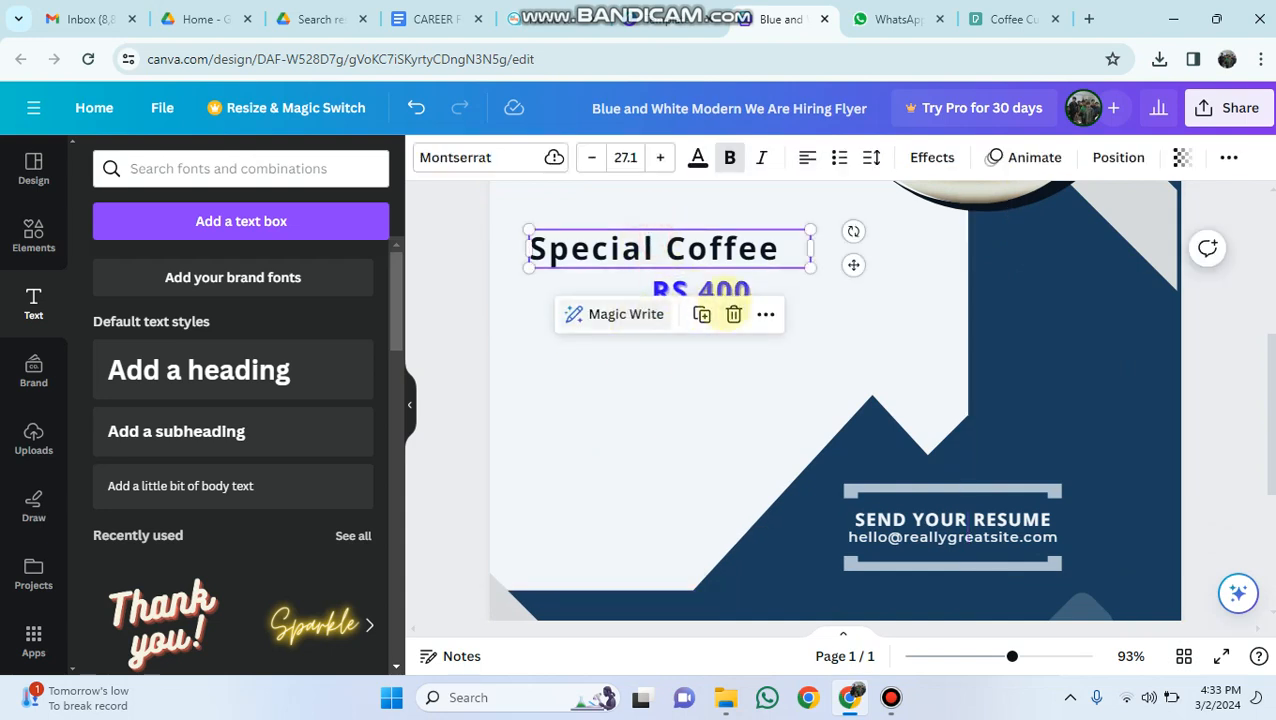
click(948, 157)
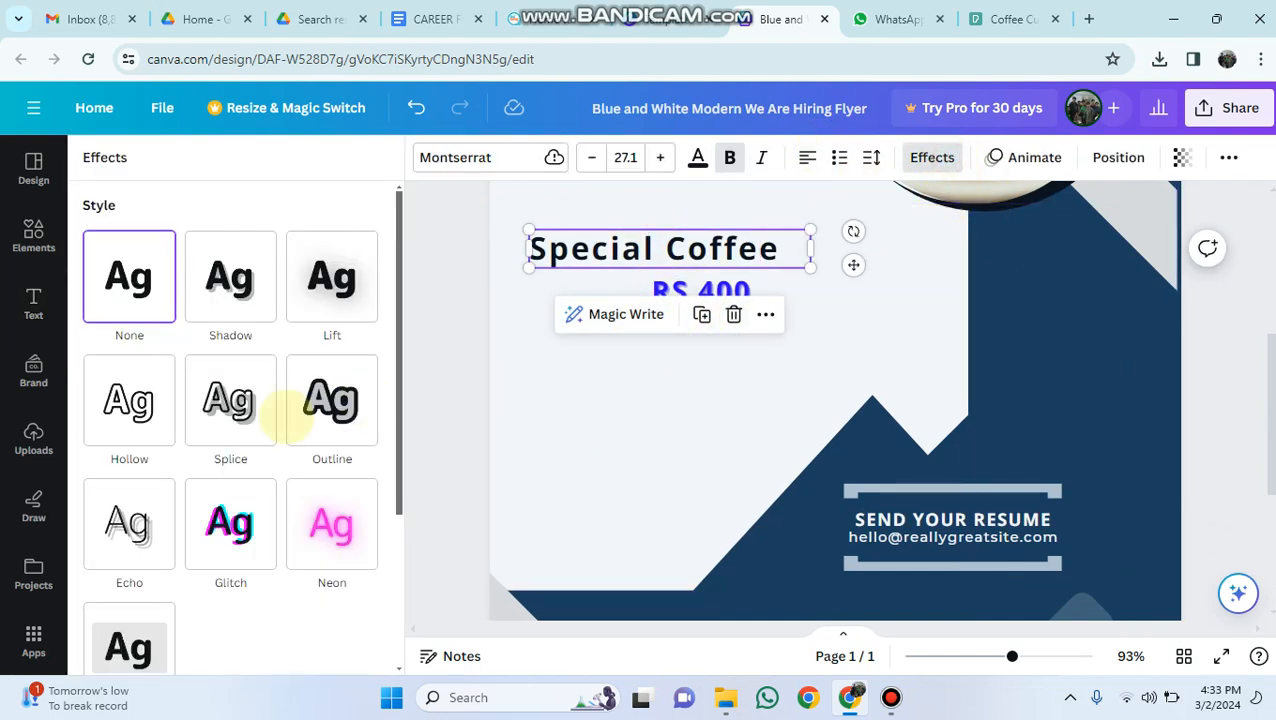
click(330, 396)
click(721, 393)
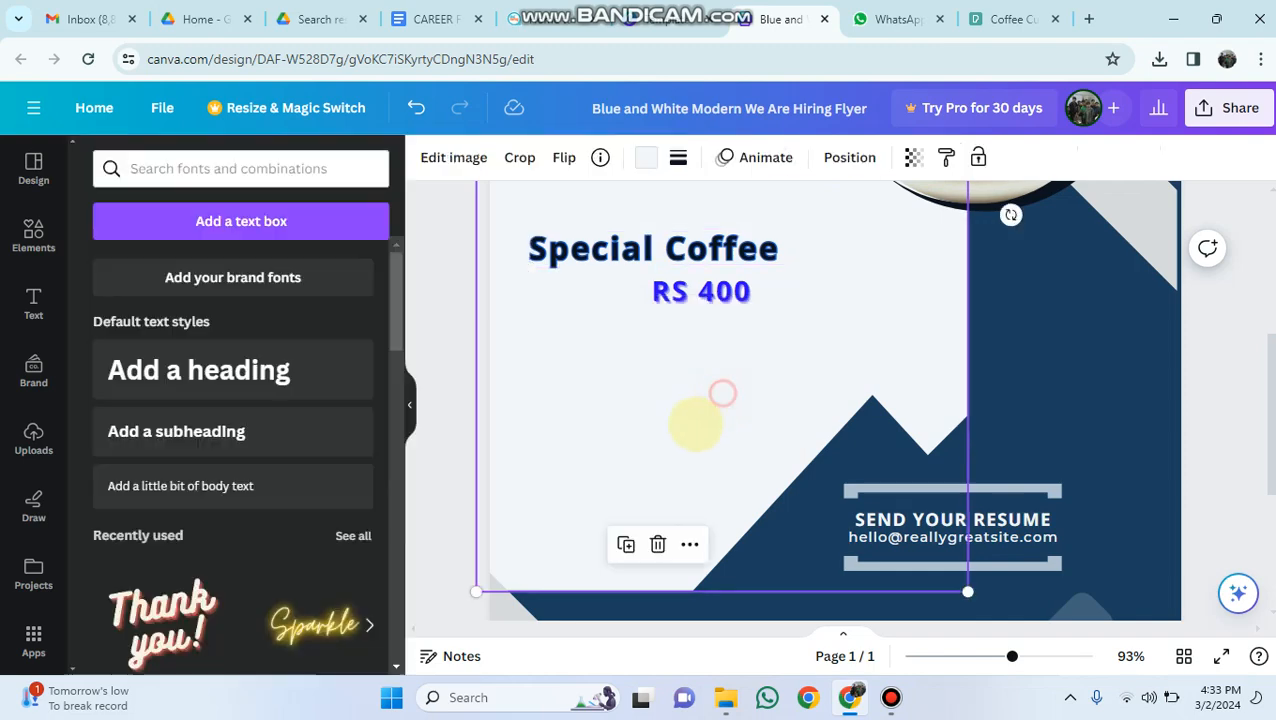
Apply the Lift effect to the "Old Town Coffee" text above the main heading
scroll(721, 393, up, 2)
scroll(914, 479, up, 2)
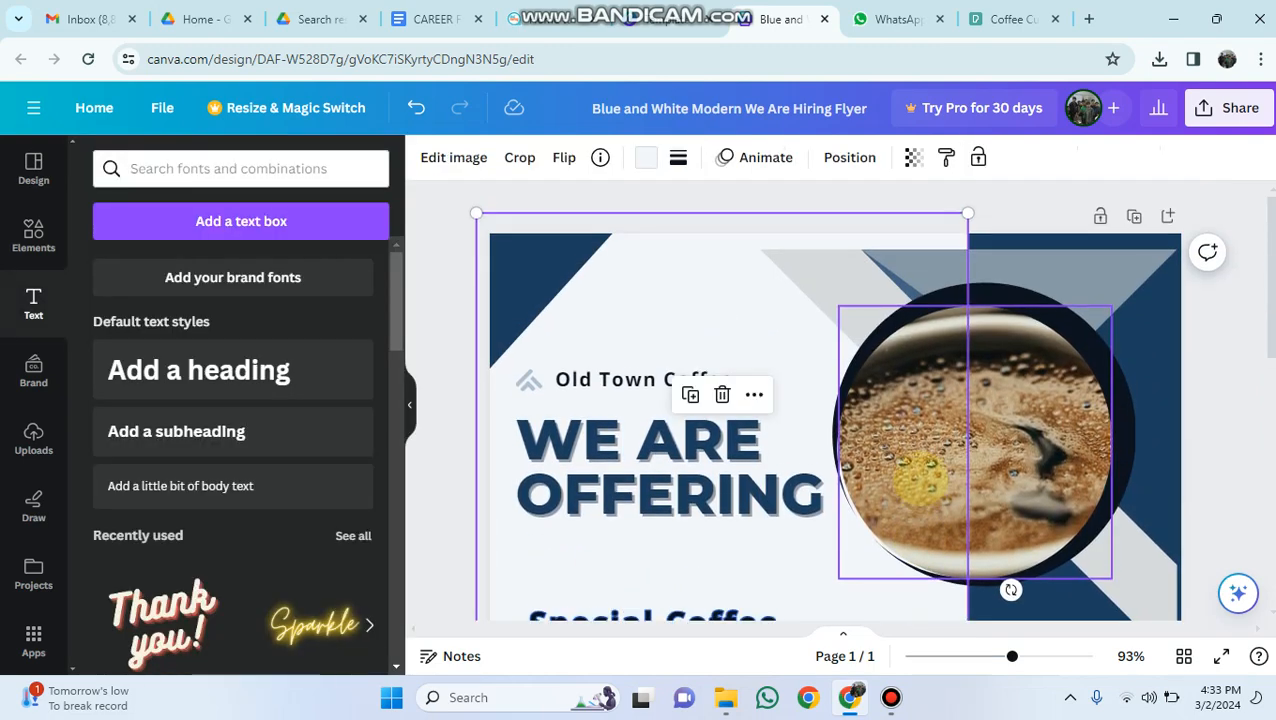
click(660, 375)
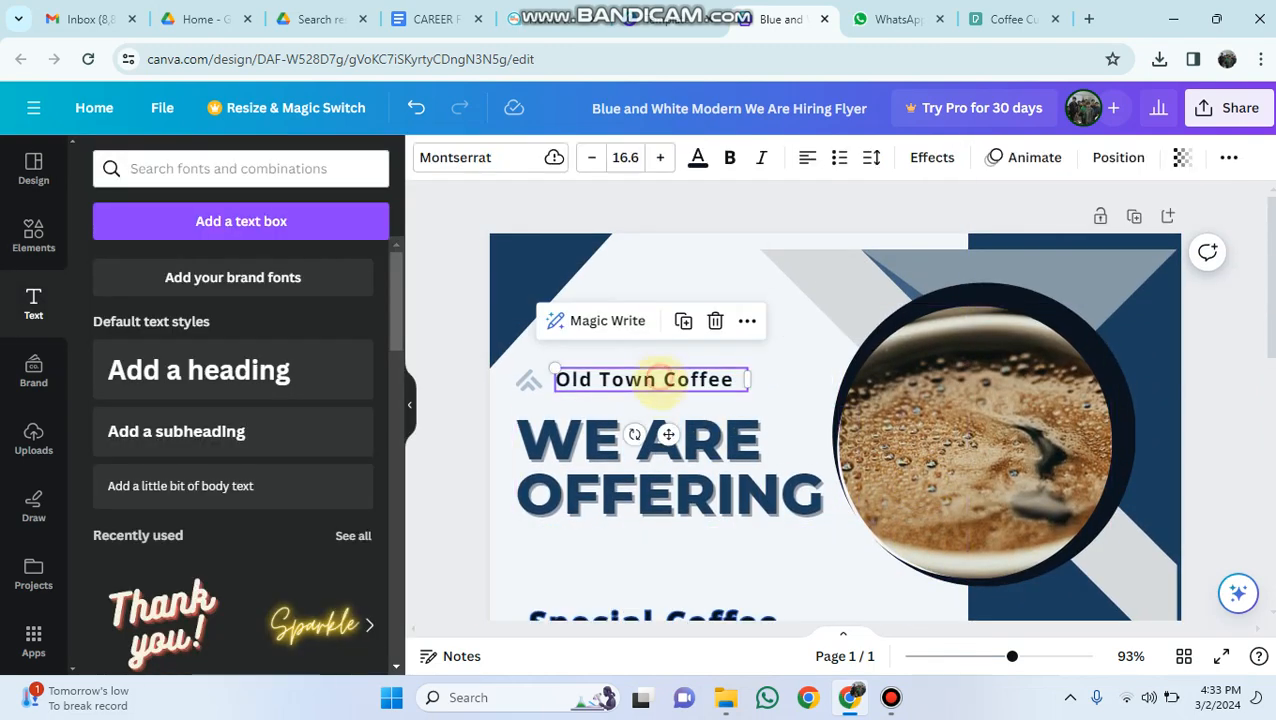
click(933, 158)
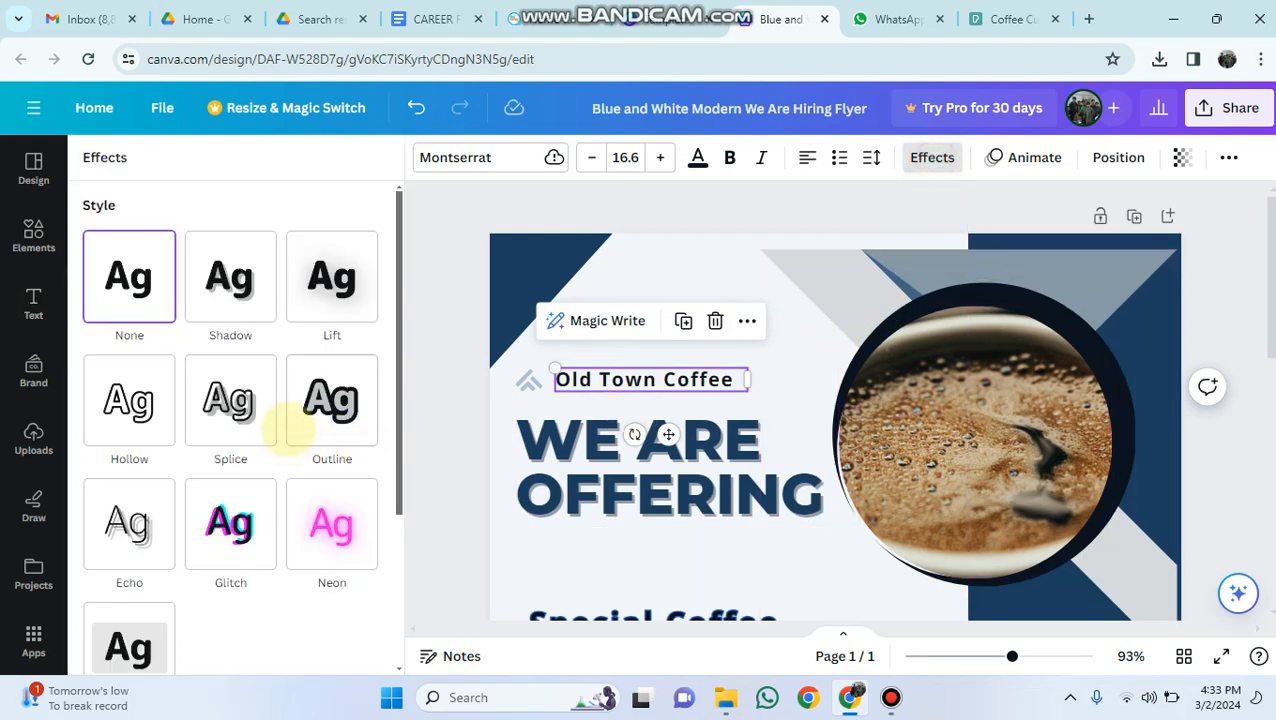
click(330, 276)
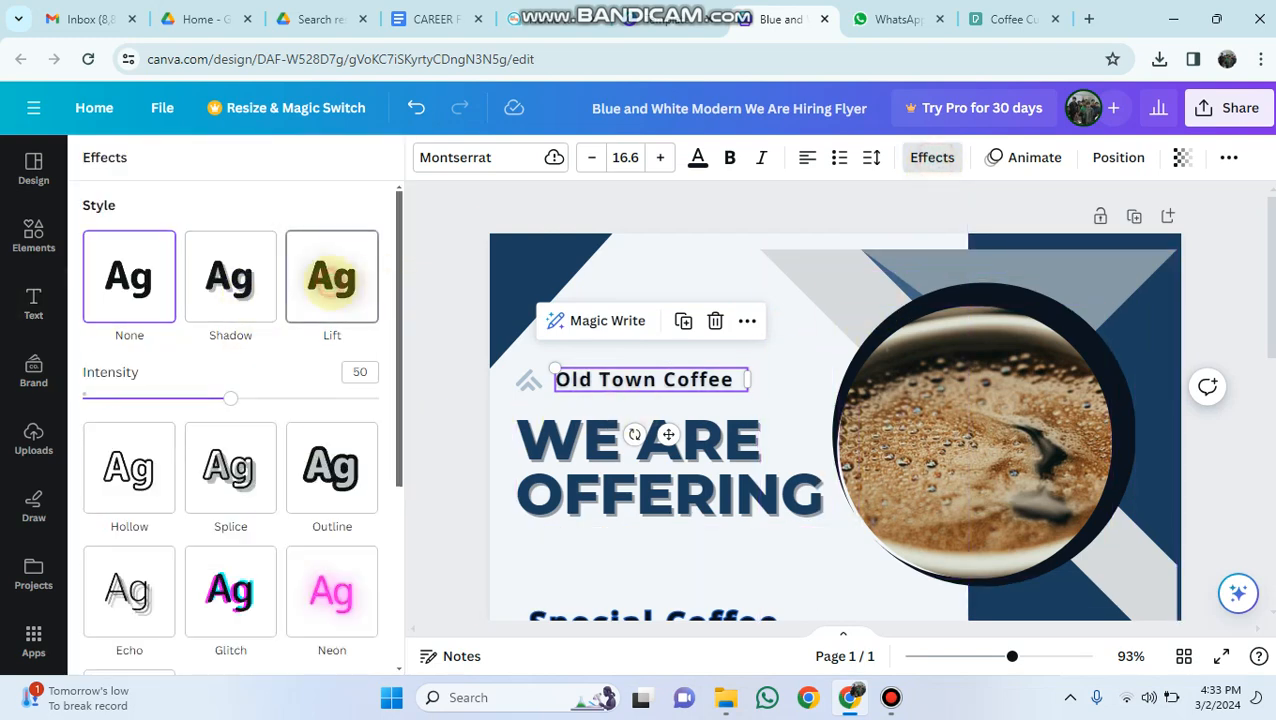
click(808, 342)
Review the whole flyer from the heading down to the contact information block
scroll(775, 583, down, 3)
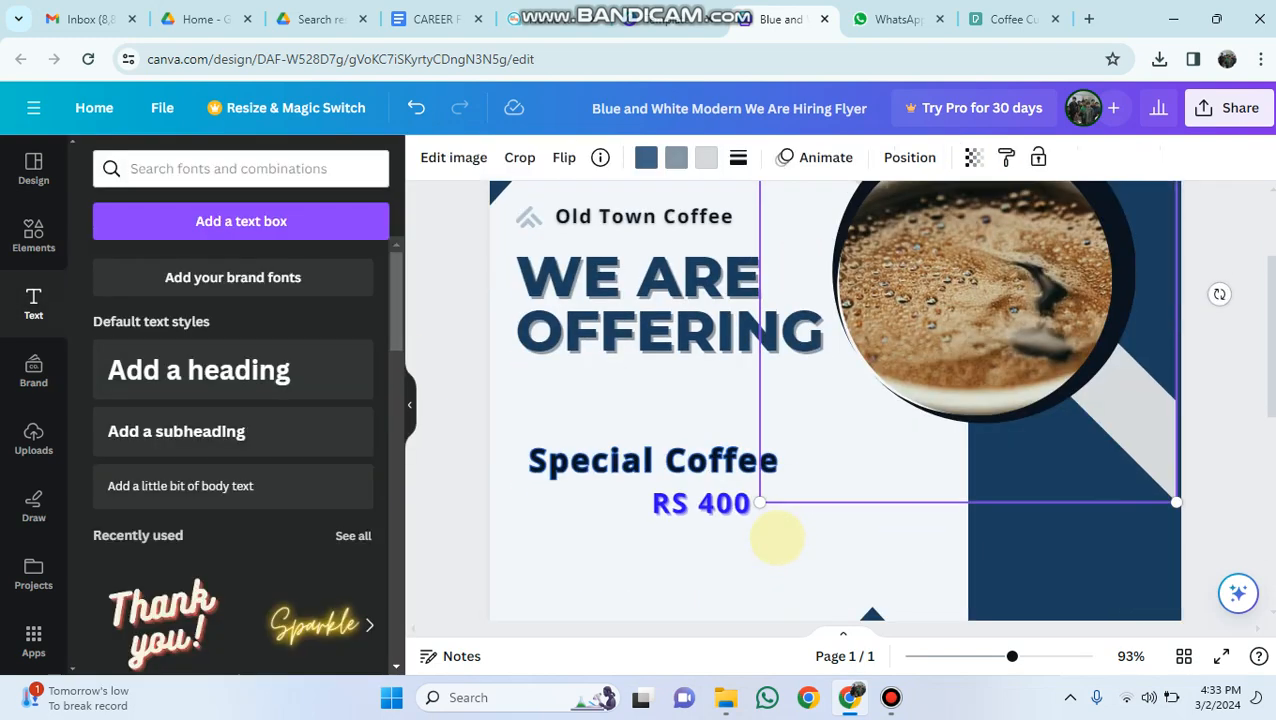
scroll(777, 566, up, 3)
scroll(769, 535, down, 3)
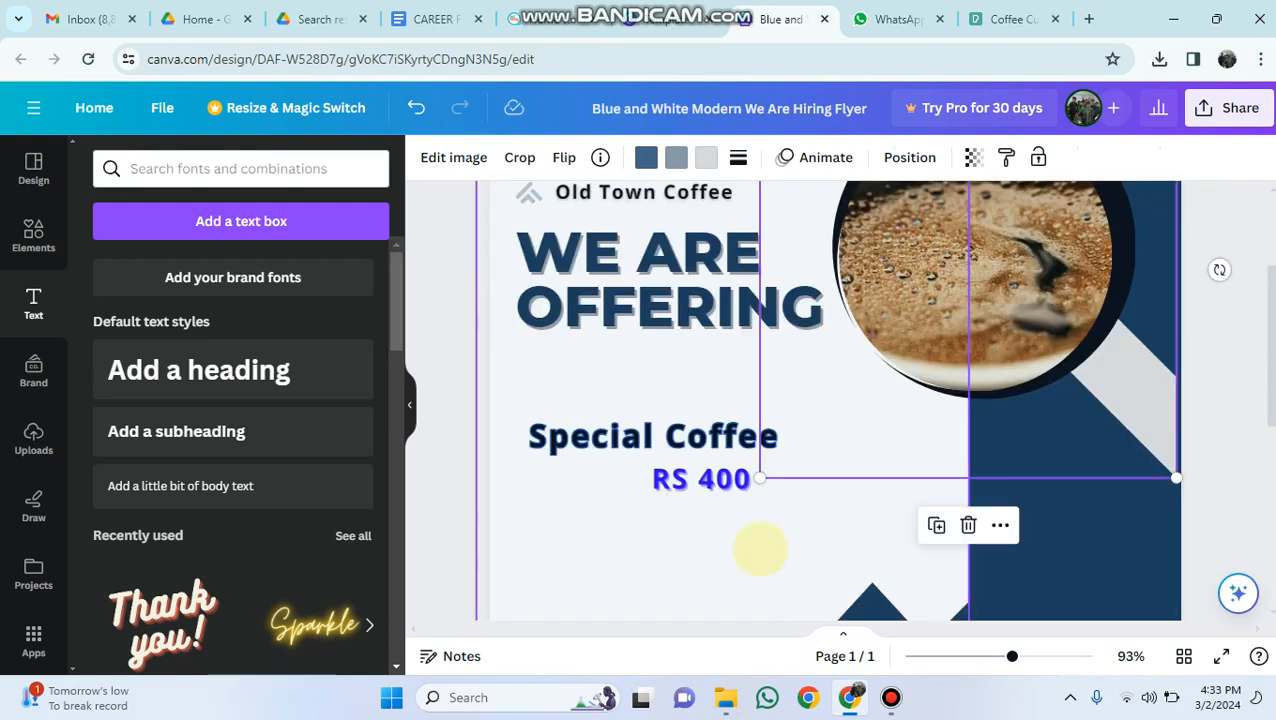
scroll(866, 390, down, 1)
scroll(866, 390, down, 3)
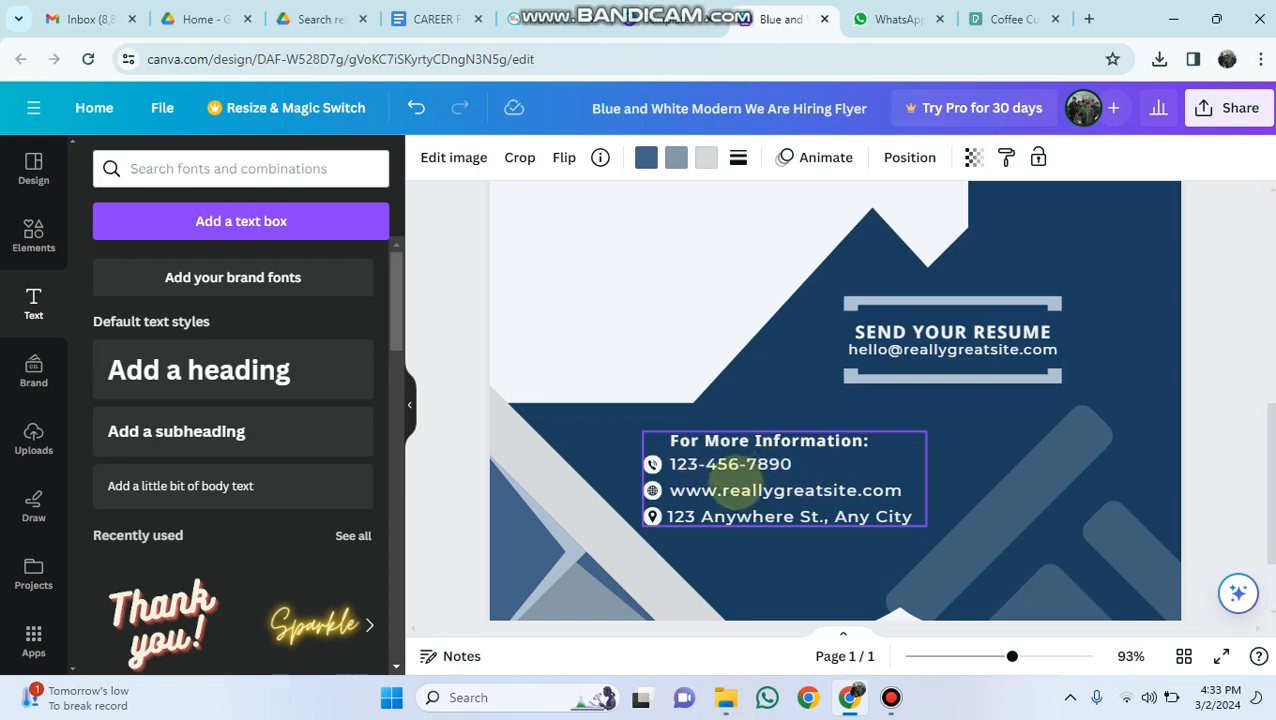
click(740, 478)
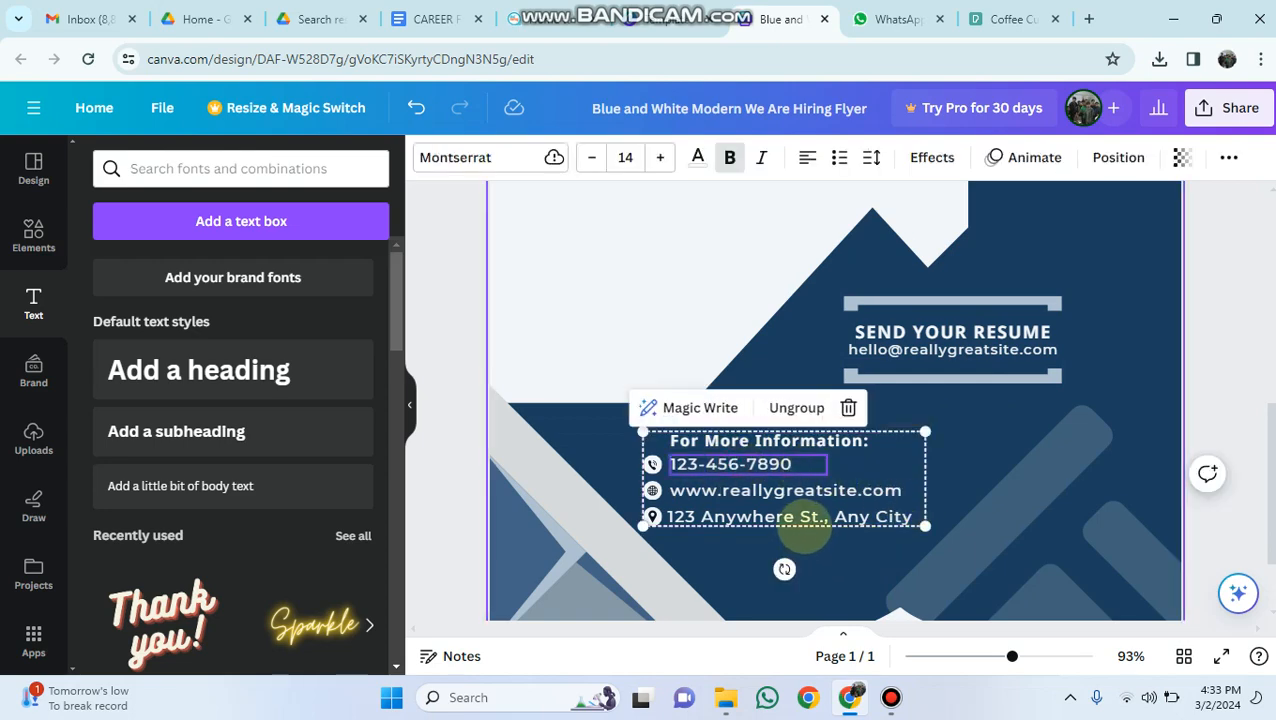
scroll(812, 541, down, 2)
scroll(763, 515, up, 5)
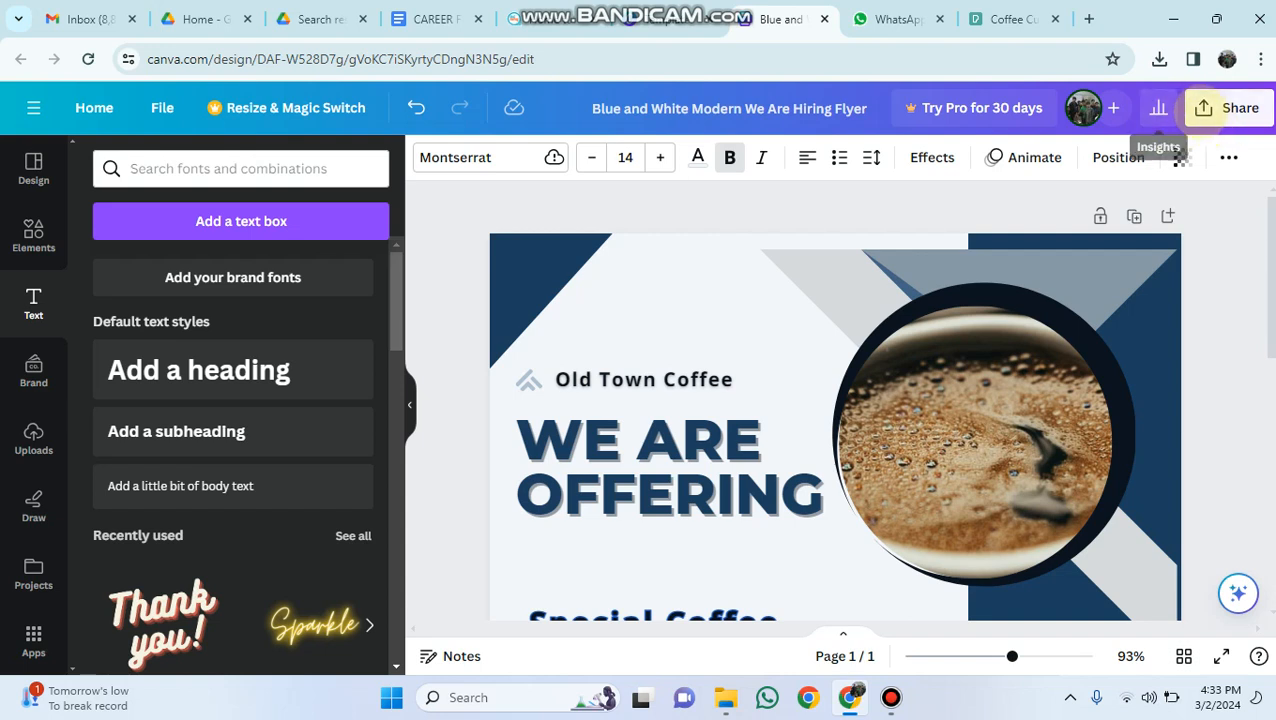
Open the download options for sharing the finished flyer
click(1212, 108)
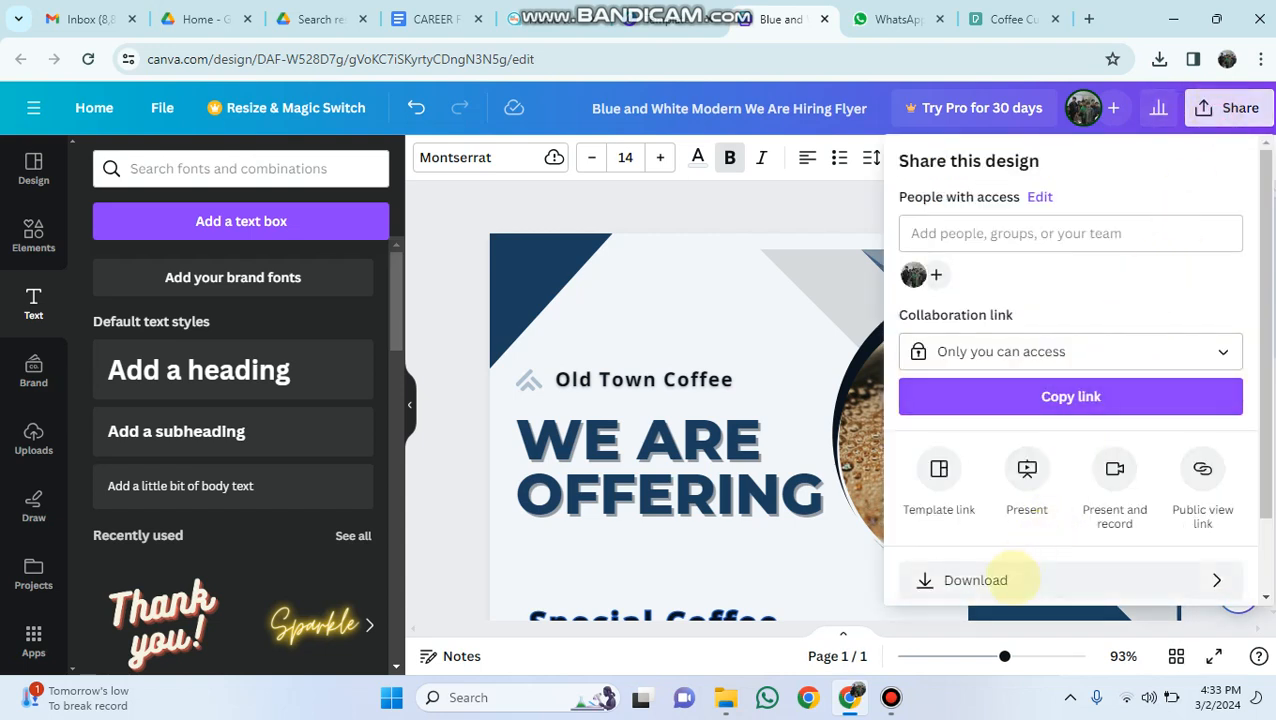
click(1003, 579)
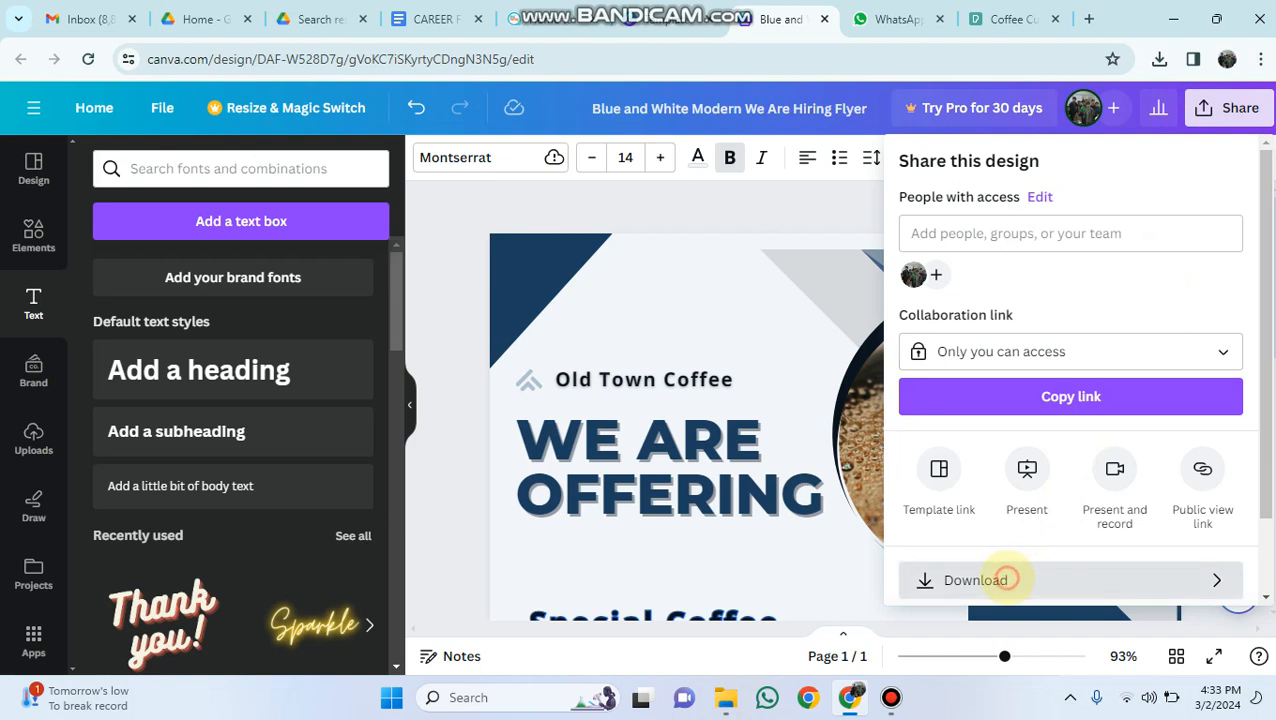